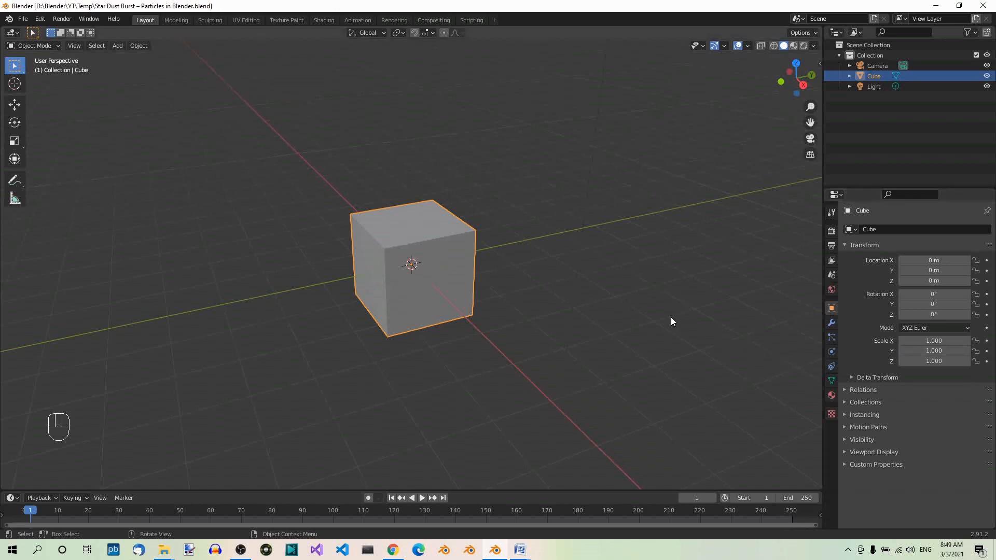
Delete the default cube and add a UV sphere at the world origin
{"action": "key", "text": "x"}
{"action": "left_click", "coordinate": [480, 306]}
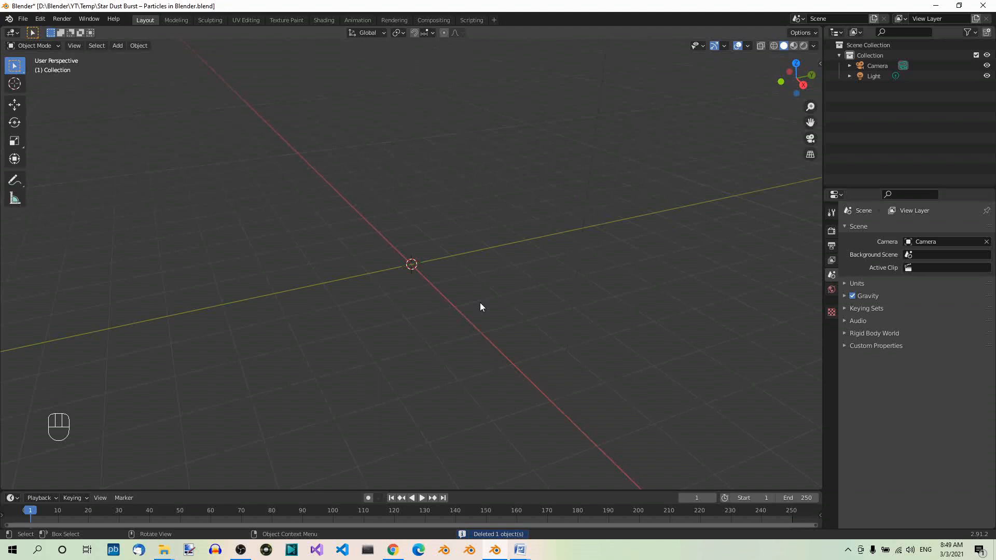
{"action": "key", "text": "shift+a"}
{"action": "mouse_move", "coordinate": [480, 303]}
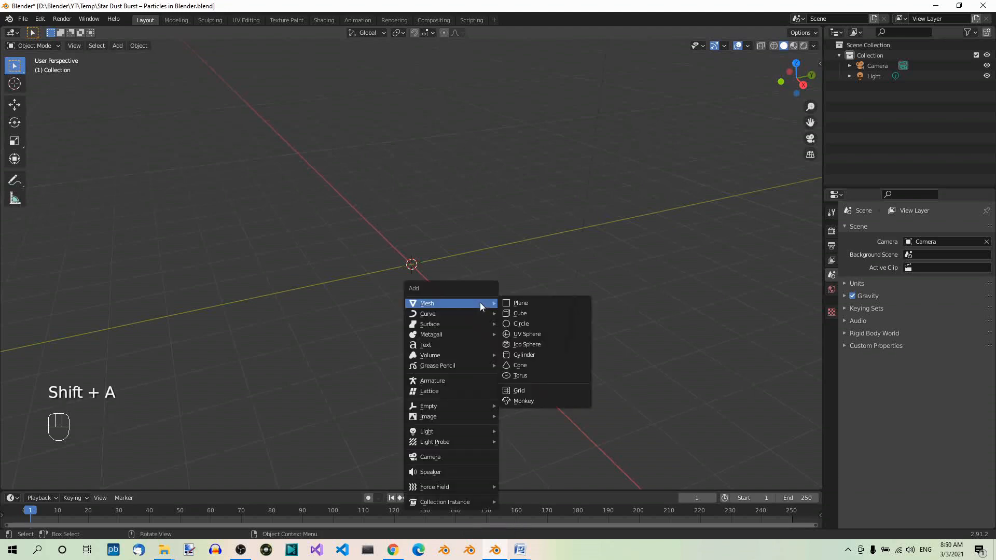
{"action": "left_click", "coordinate": [562, 333]}
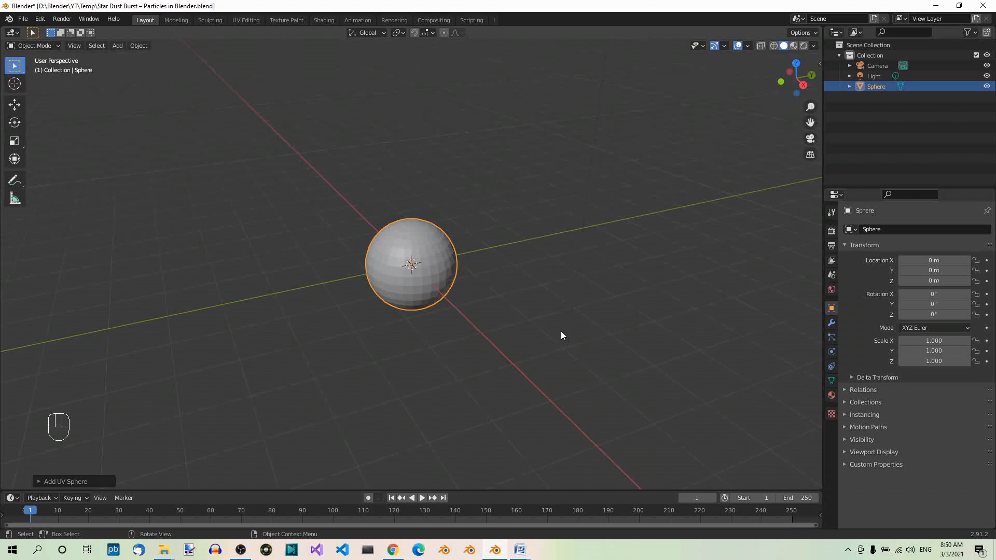
Set the scene's render engine to Cycles
{"action": "left_click", "coordinate": [832, 231]}
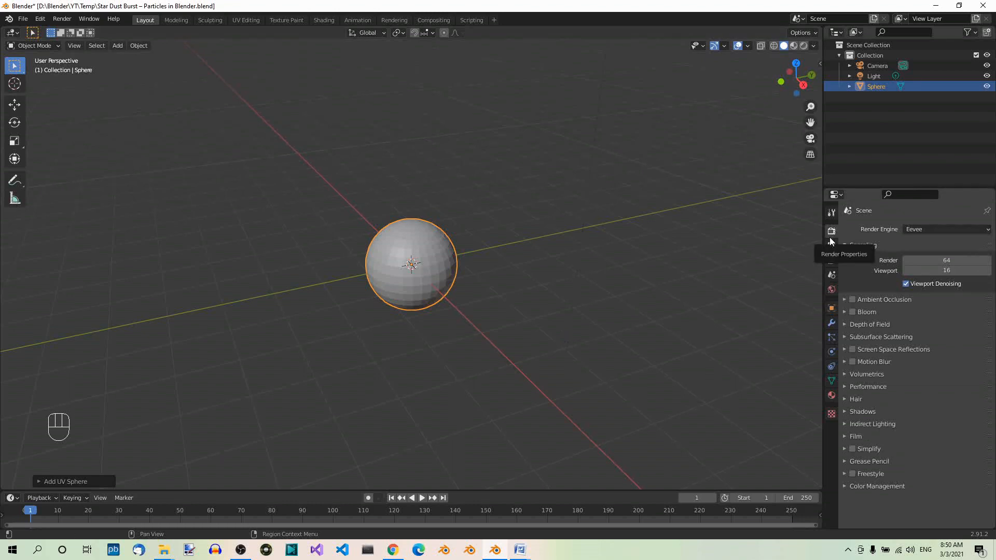
{"action": "left_click", "coordinate": [985, 230]}
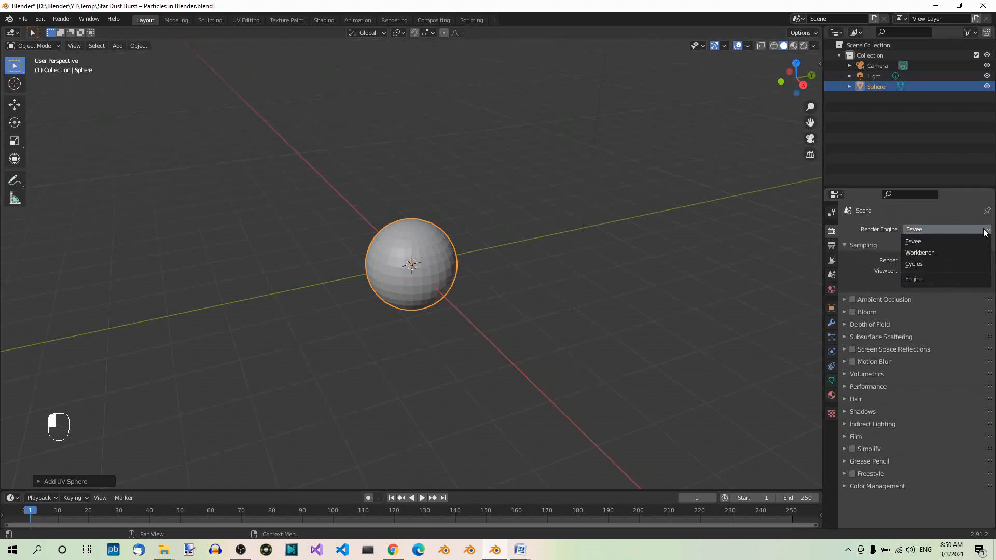
{"action": "left_click", "coordinate": [921, 263]}
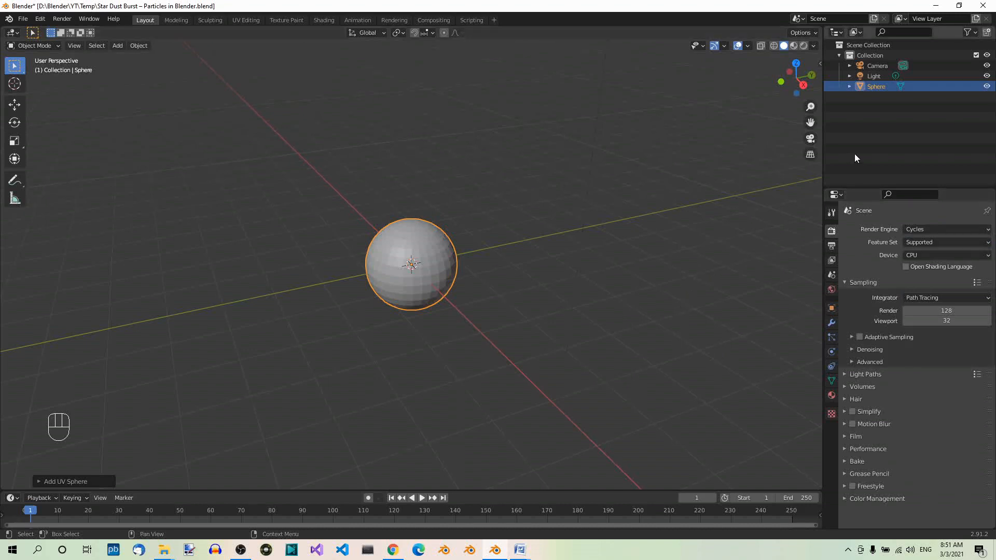
Rename the UV sphere as Star and apply smooth shading to it
{"action": "double_click", "coordinate": [872, 87]}
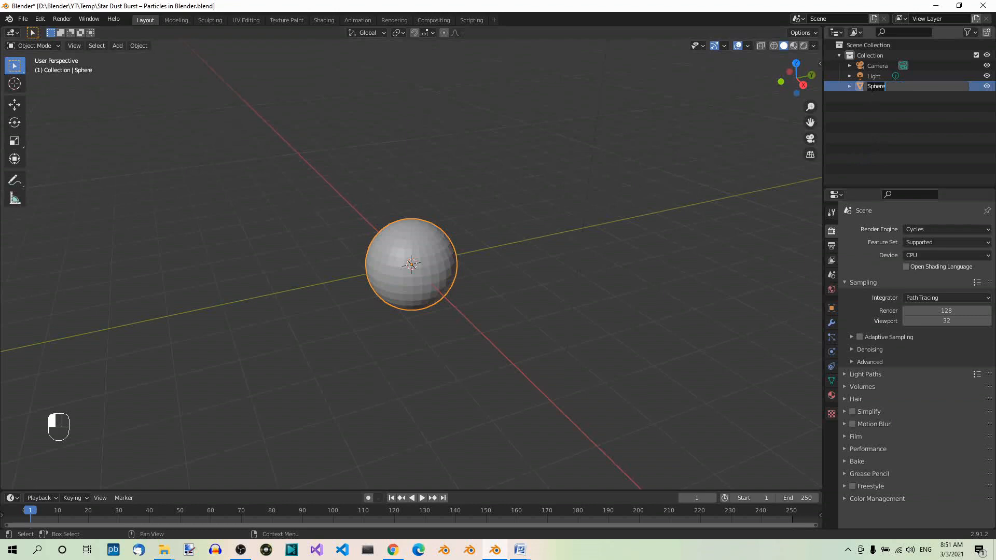
{"action": "type", "text": "Star"}
{"action": "key", "text": "Return"}
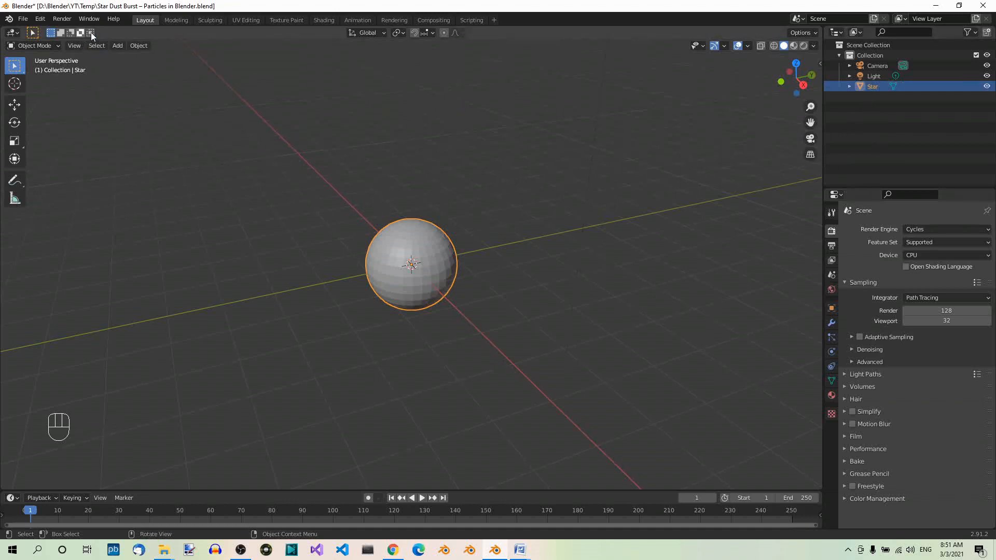
{"action": "left_click", "coordinate": [138, 46]}
{"action": "mouse_move", "coordinate": [229, 98]}
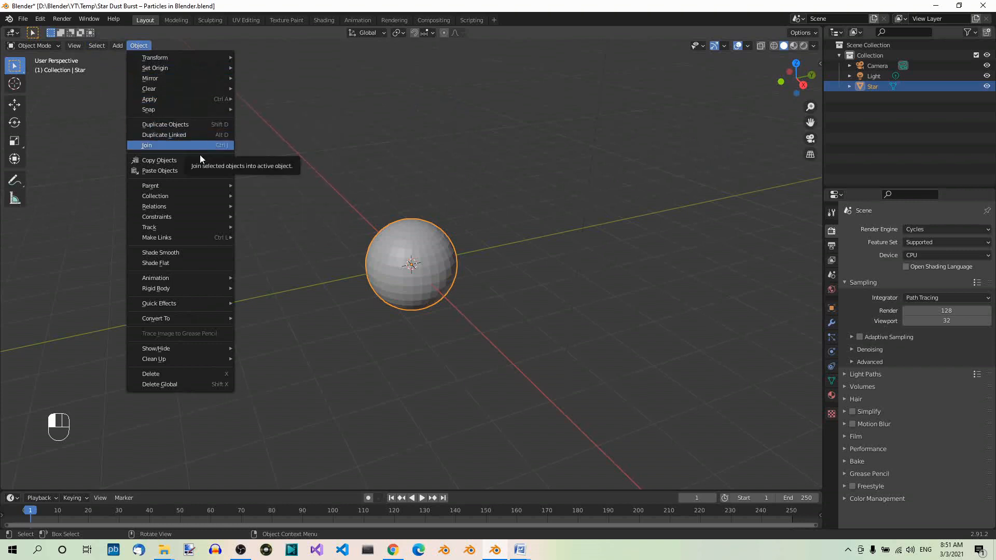
{"action": "left_click", "coordinate": [188, 254]}
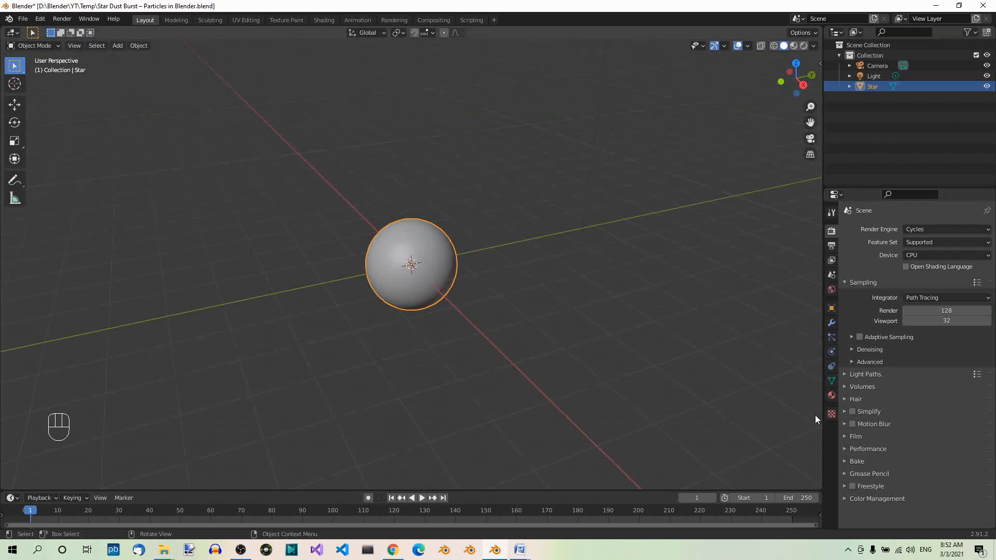
Create a new material named star for the Star sphere and set its surface shader to Emission
{"action": "left_click", "coordinate": [832, 395]}
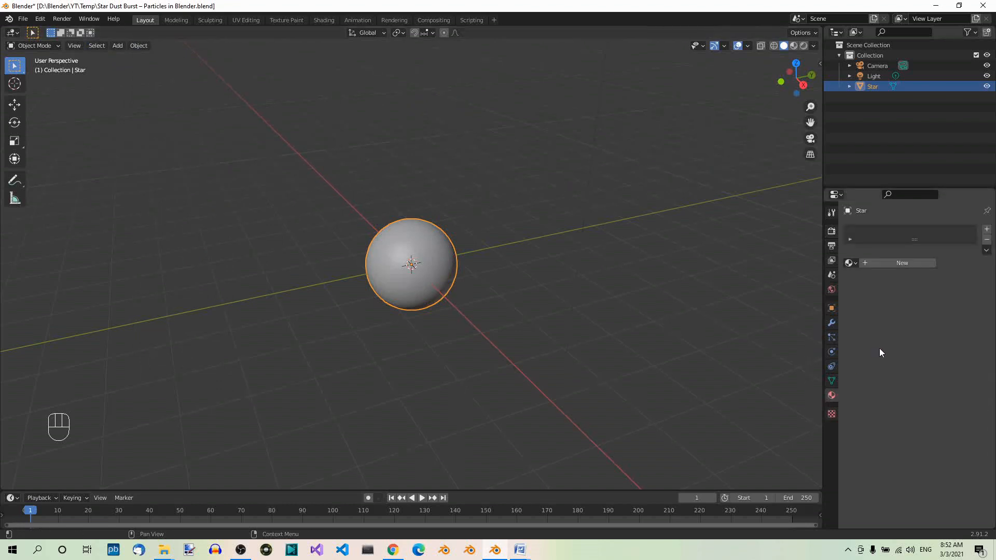
{"action": "left_click", "coordinate": [885, 264]}
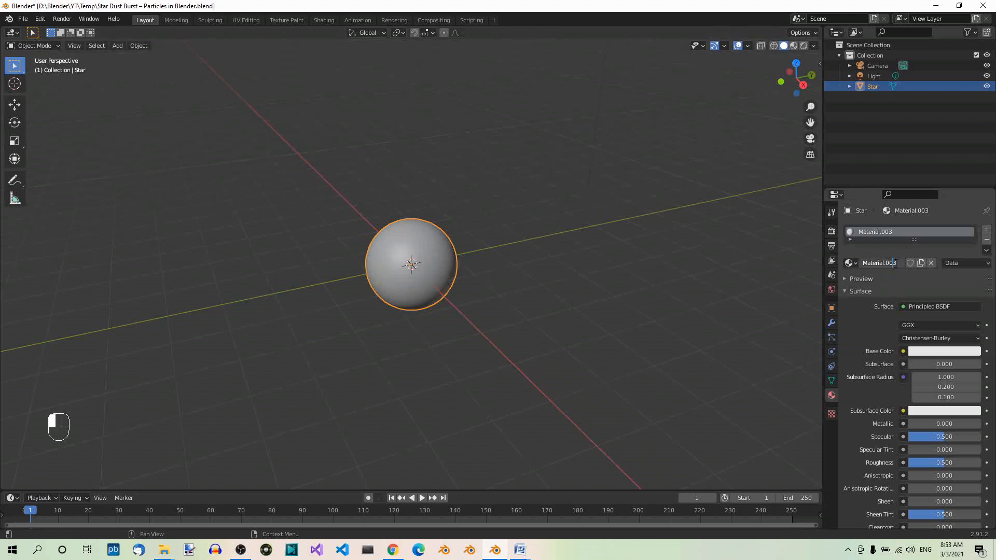
{"action": "left_click", "coordinate": [894, 263]}
{"action": "type", "text": "star"}
{"action": "key", "text": "Return"}
{"action": "left_click", "coordinate": [961, 306]}
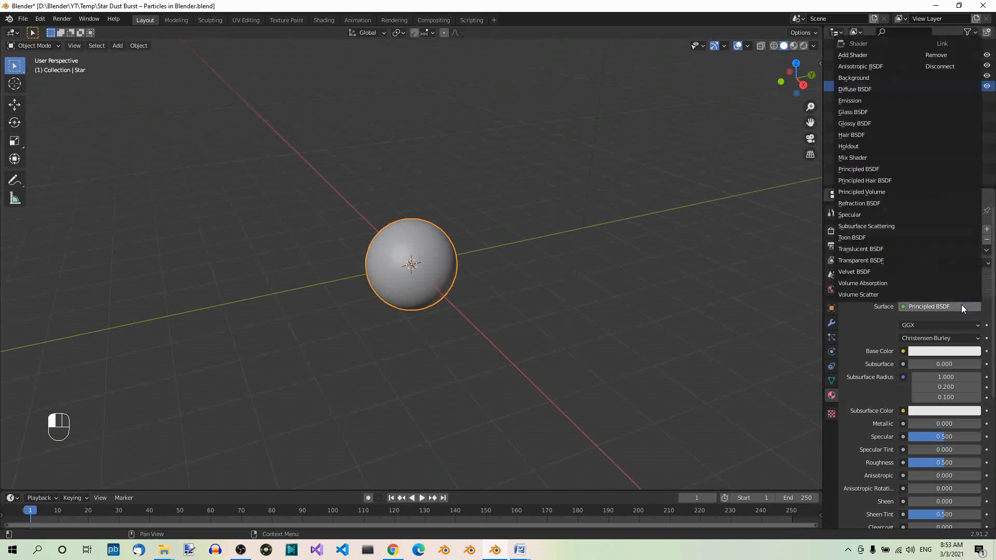
{"action": "left_click", "coordinate": [848, 100]}
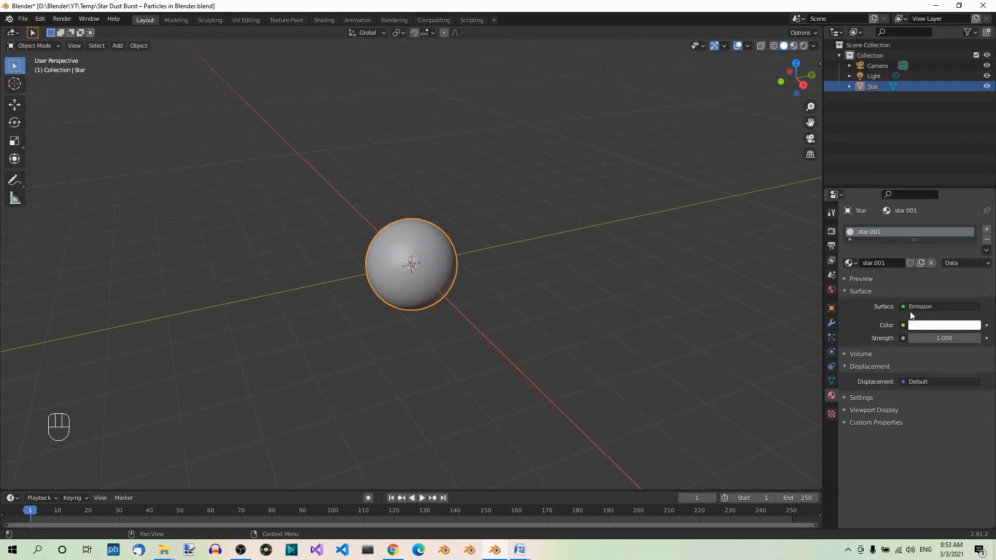
Set the star material's emission color to hex FF5E51 and switch the viewport to rendered shading
{"action": "left_click", "coordinate": [925, 326]}
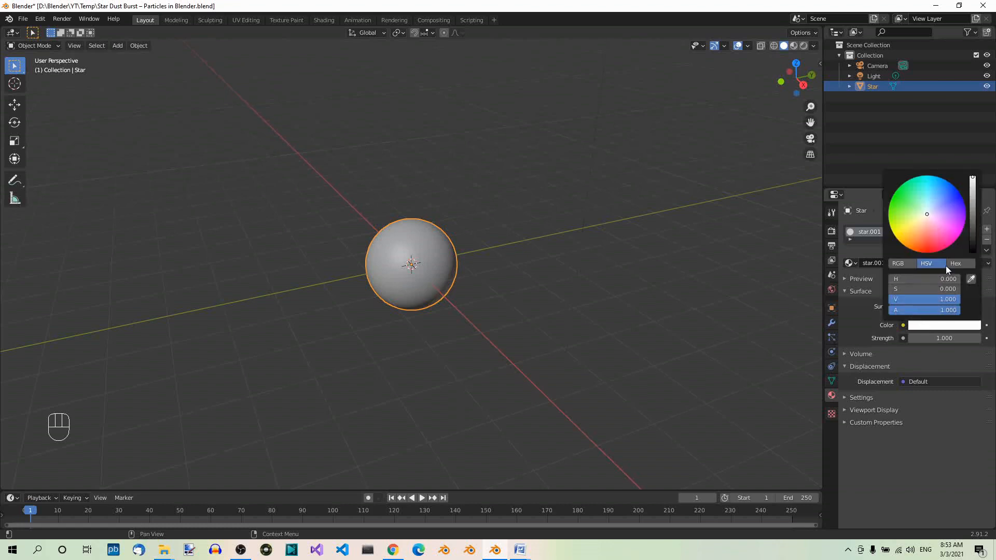
{"action": "left_click", "coordinate": [953, 263]}
{"action": "left_click", "coordinate": [935, 279]}
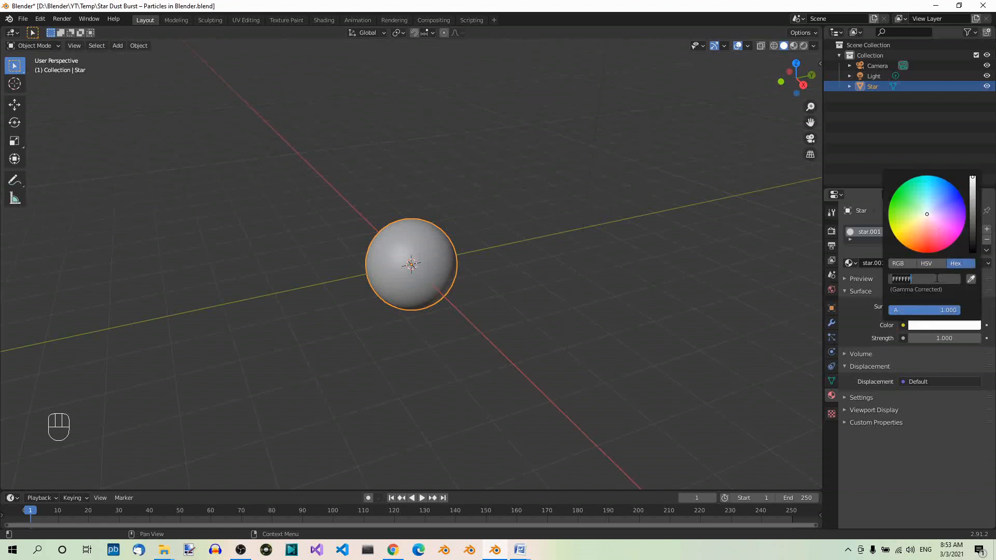
{"action": "type", "text": "ff5e51"}
{"action": "key", "text": "Return"}
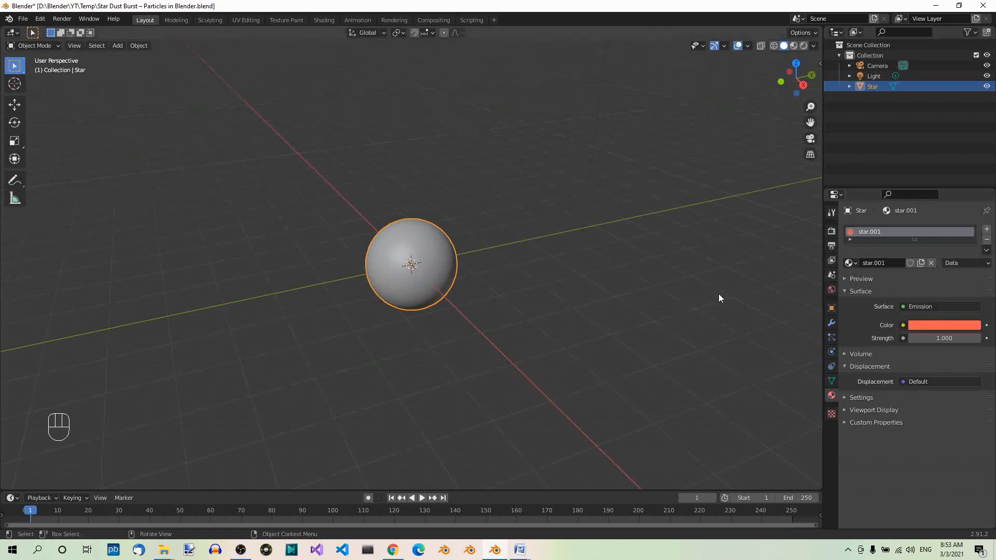
{"action": "left_click", "coordinate": [804, 46]}
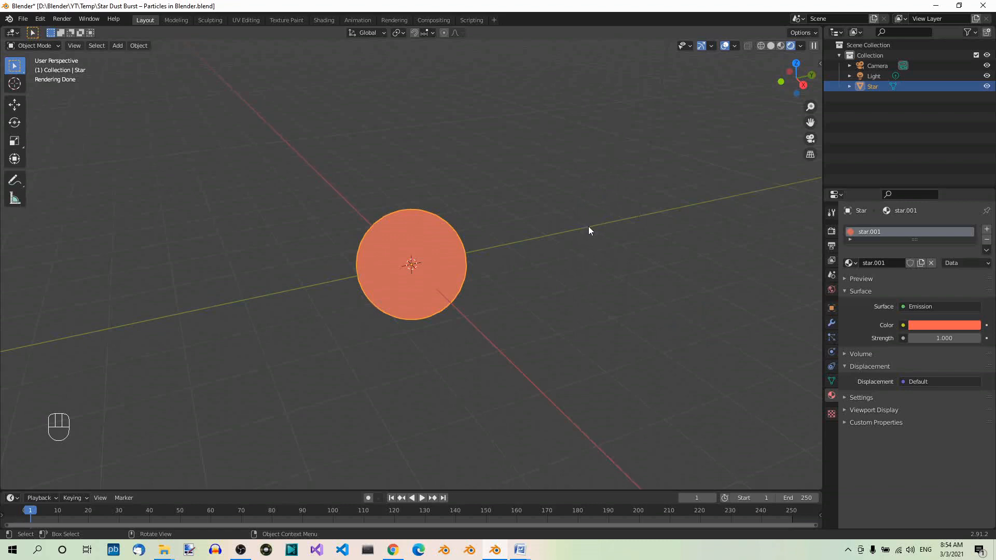
Add an ico sphere at the origin with its subdivisions set to 1
{"action": "key", "text": "shift+a"}
{"action": "mouse_move", "coordinate": [588, 226]}
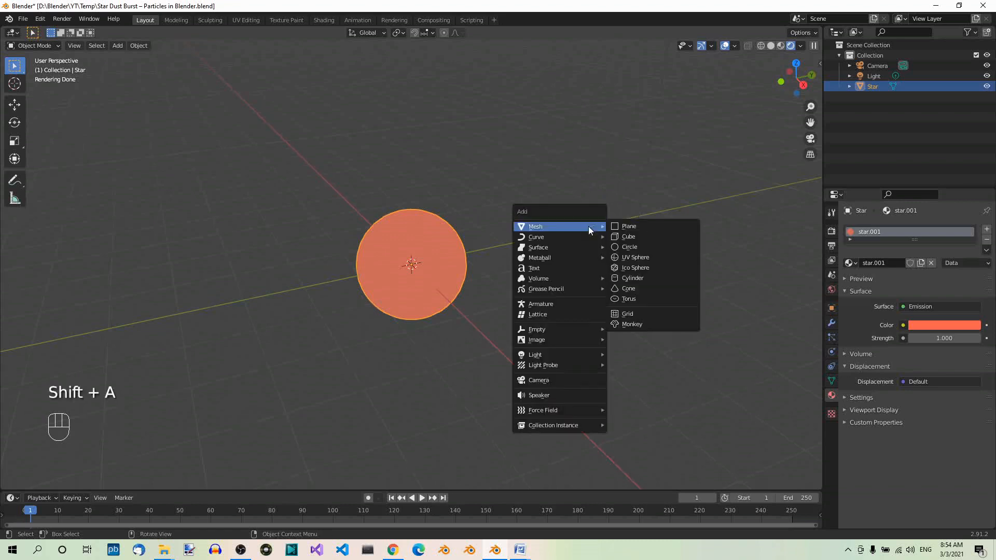
{"action": "left_click", "coordinate": [677, 268]}
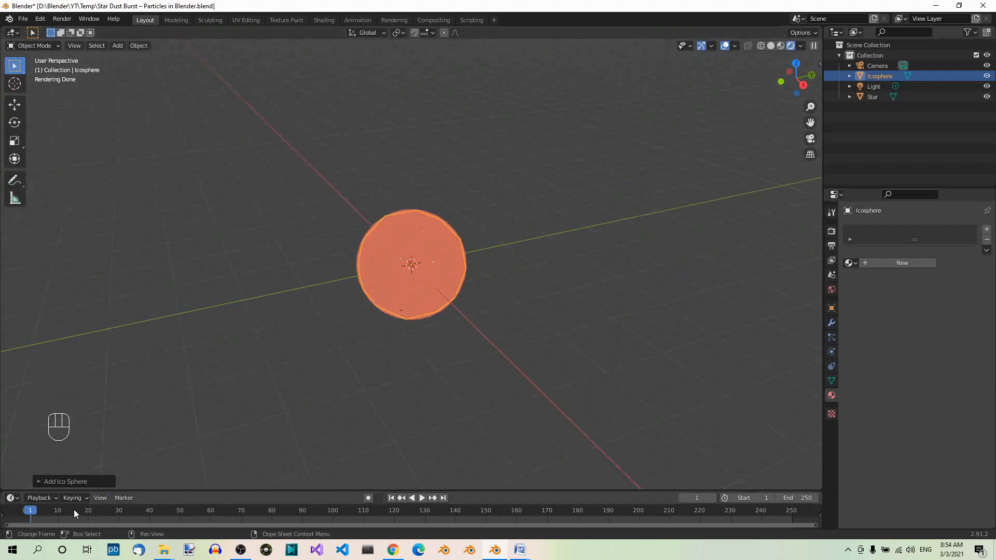
{"action": "left_click", "coordinate": [40, 481]}
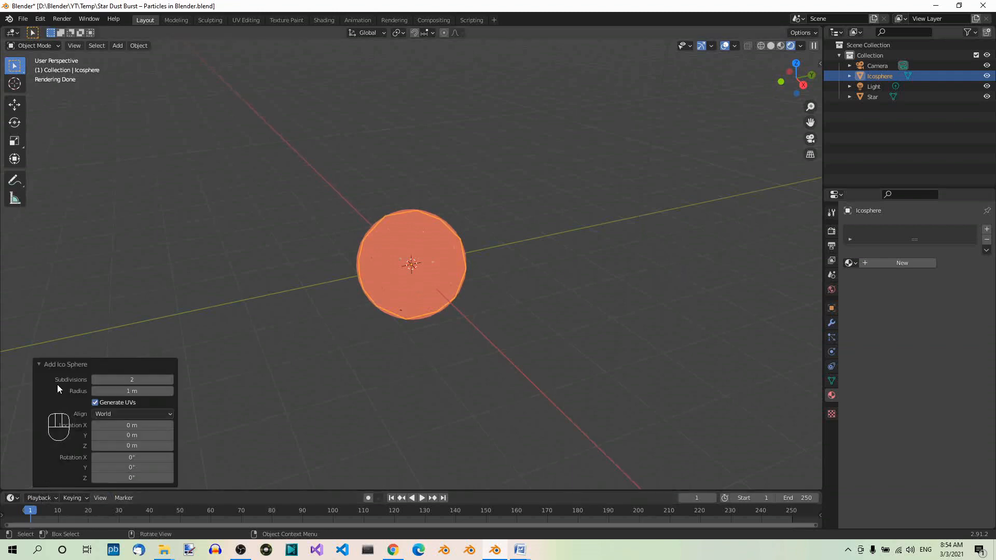
{"action": "left_click", "coordinate": [96, 380]}
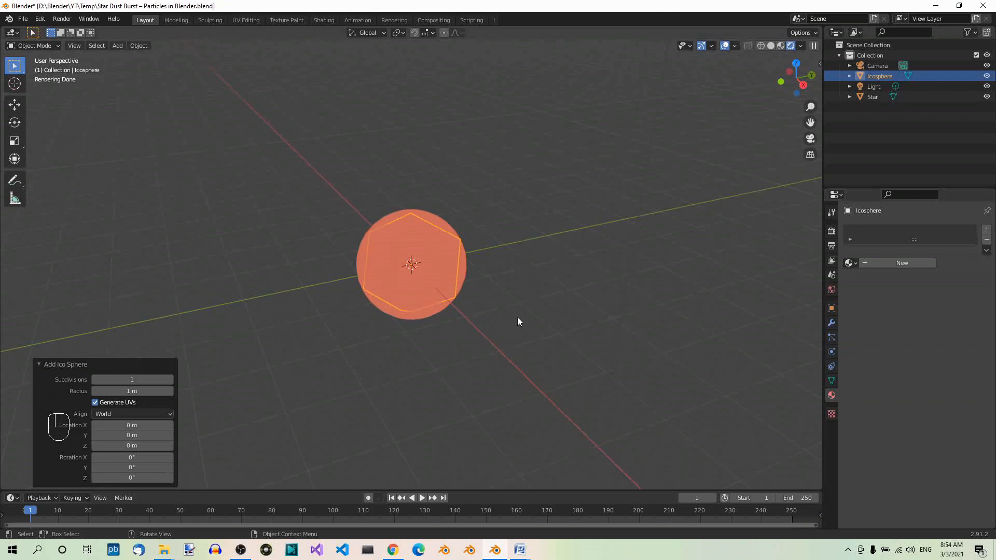
Move the ico sphere 15 m along the Y axis and scale it uniformly by 0.15
{"action": "key", "text": "g"}
{"action": "key", "text": "y"}
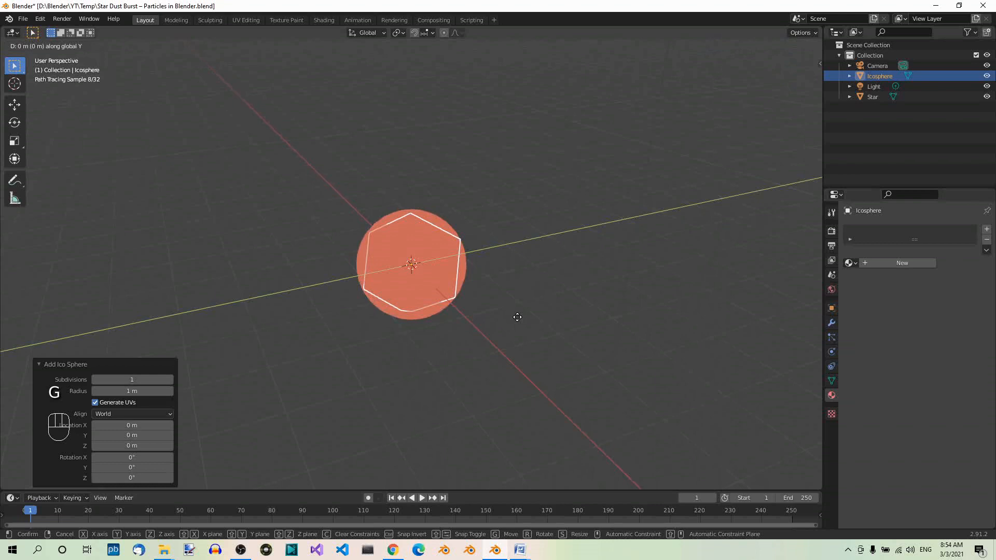
{"action": "type", "text": "15"}
{"action": "key", "text": "Return"}
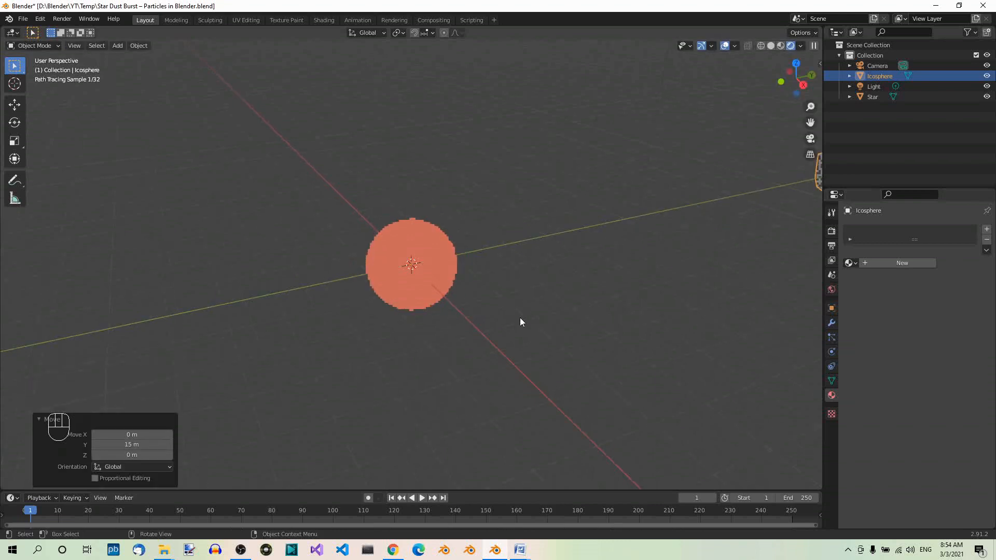
{"action": "scroll", "coordinate": [520, 317], "scroll_direction": "down", "scroll_amount": 5}
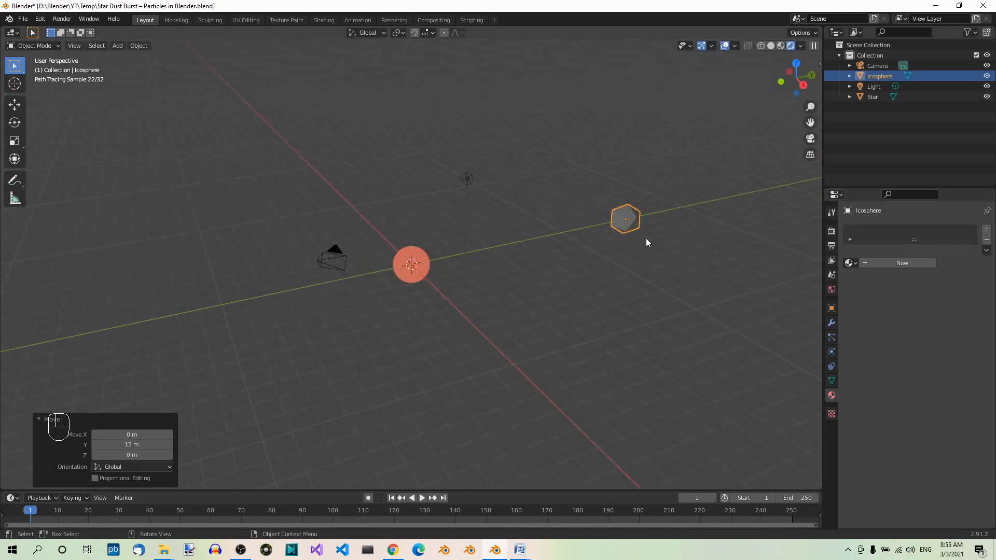
{"action": "key", "text": "s"}
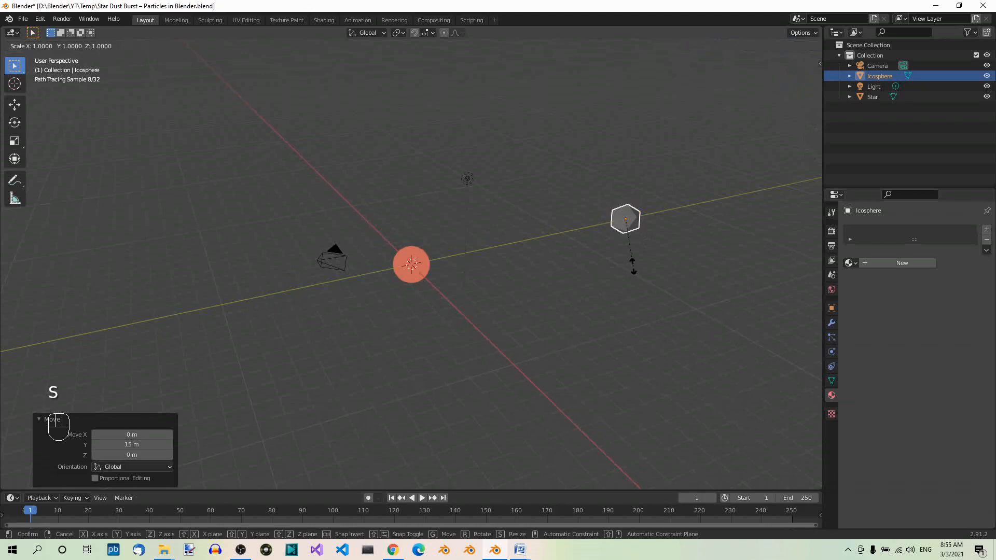
{"action": "type", "text": ".15"}
{"action": "key", "text": "Return"}
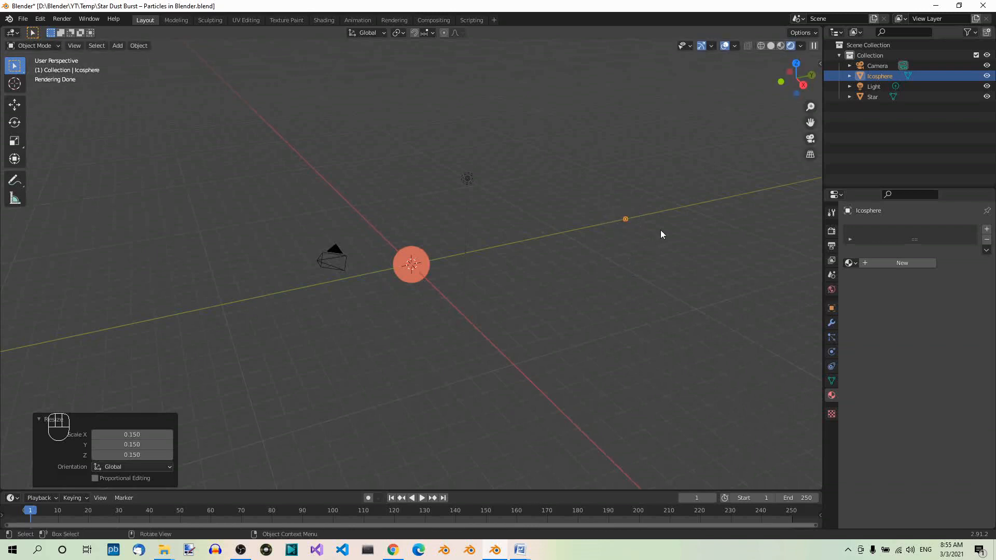
Rename the ico sphere as Dust
{"action": "double_click", "coordinate": [879, 77]}
{"action": "type", "text": "Dust"}
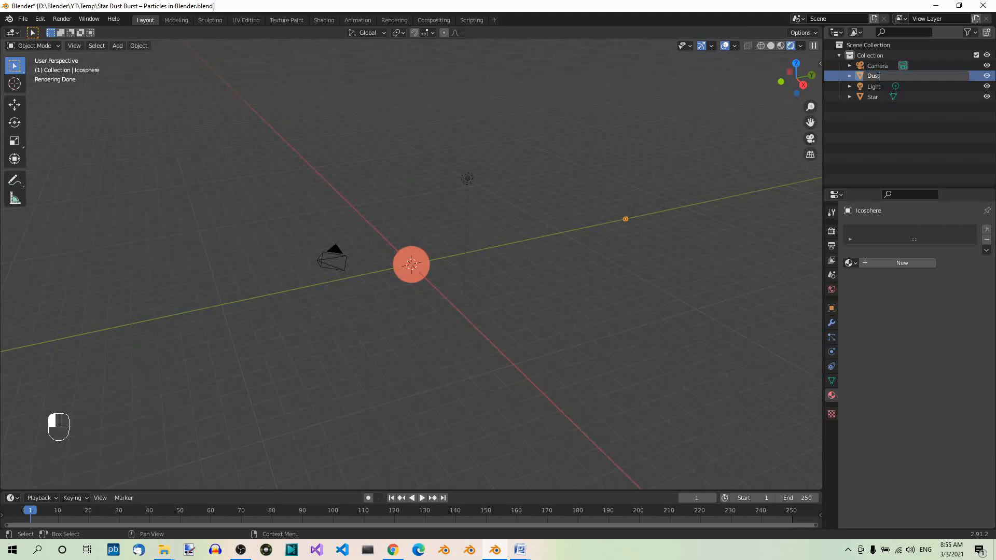
{"action": "key", "text": "Return"}
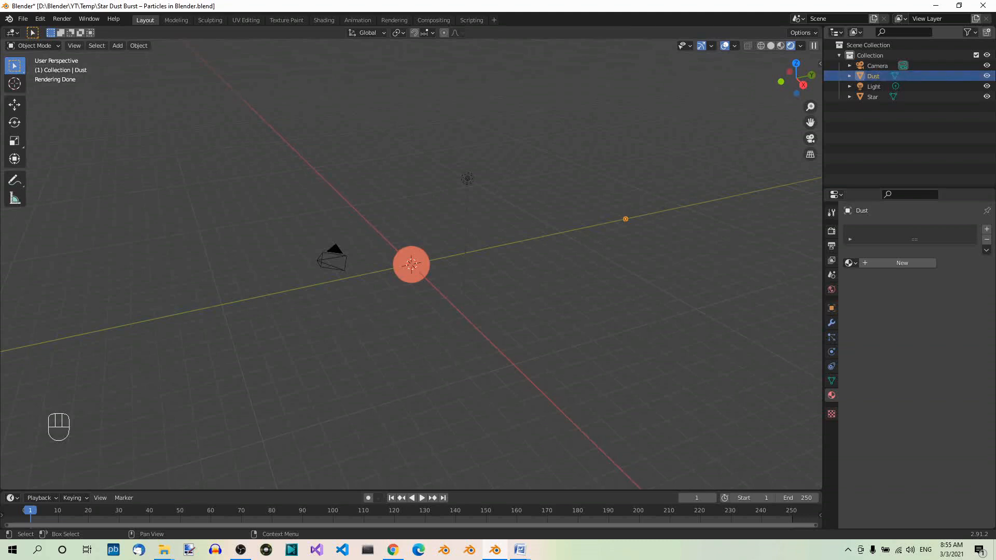
Move the Dust object into a new collection named Dust
{"action": "scroll", "coordinate": [671, 260], "scroll_direction": "up", "scroll_amount": 3}
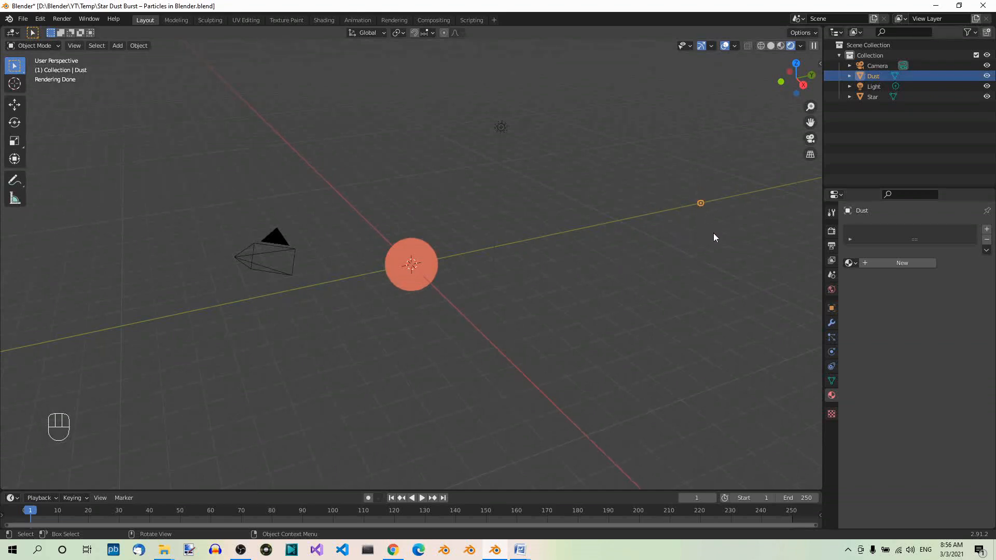
{"action": "key", "text": "m"}
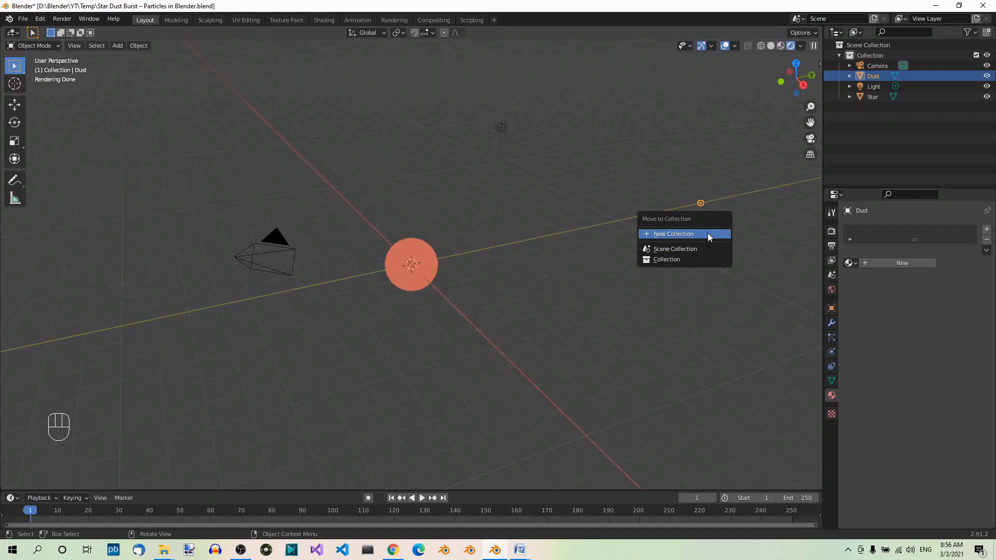
{"action": "left_click", "coordinate": [709, 236]}
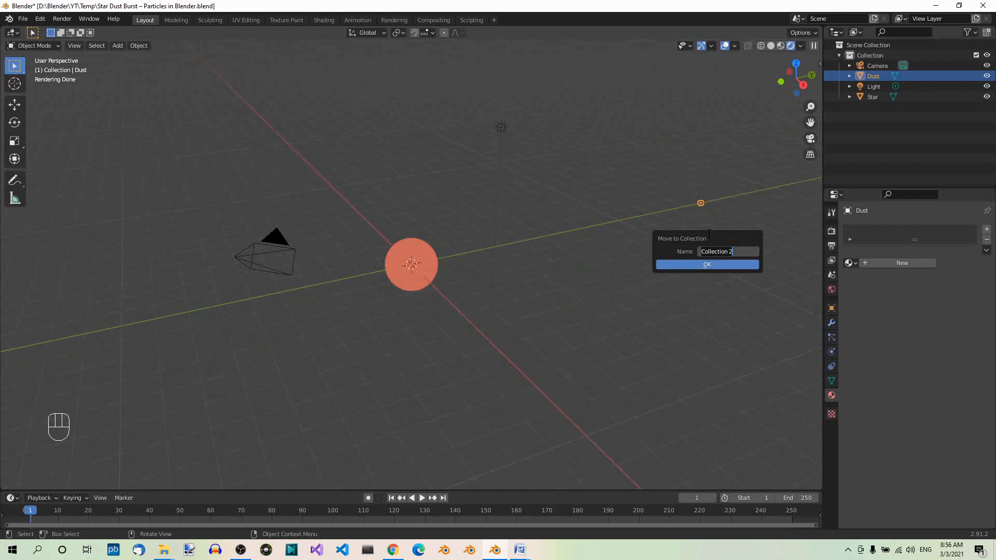
{"action": "key", "text": "shift+Home"}
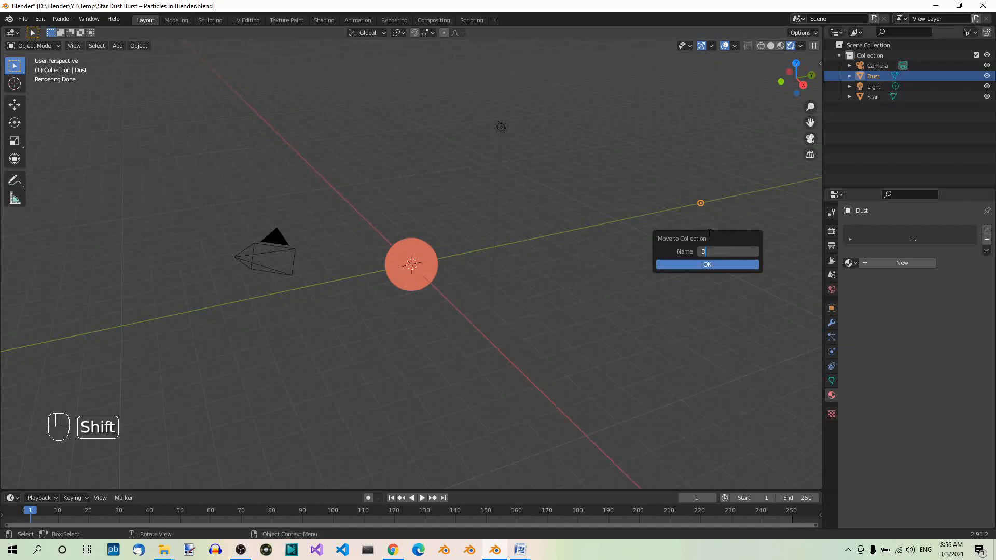
{"action": "type", "text": "Dust"}
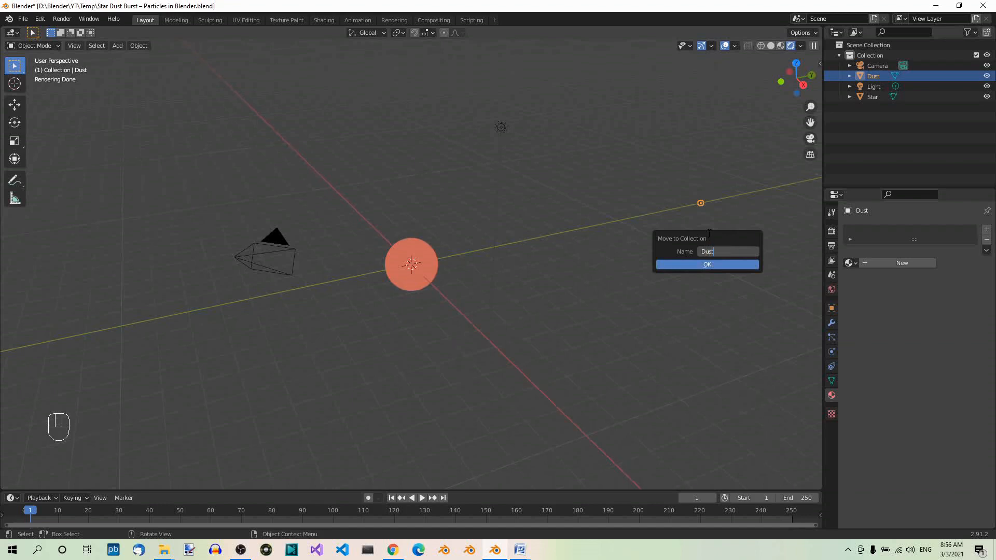
{"action": "key", "text": "Return"}
{"action": "key", "text": "Return"}
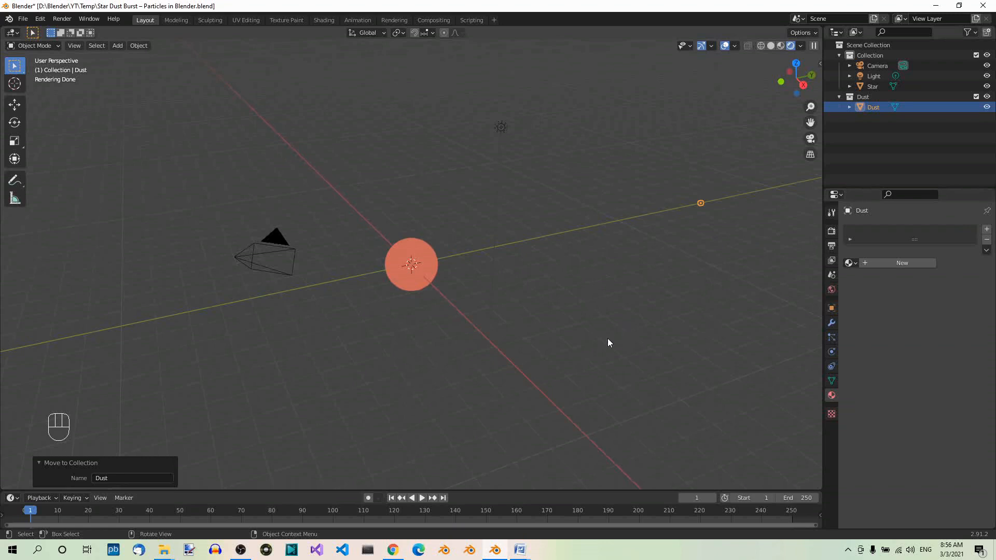
Add an emitter particle system to the Star sphere and set its particle number to 50000
{"action": "left_click", "coordinate": [429, 264]}
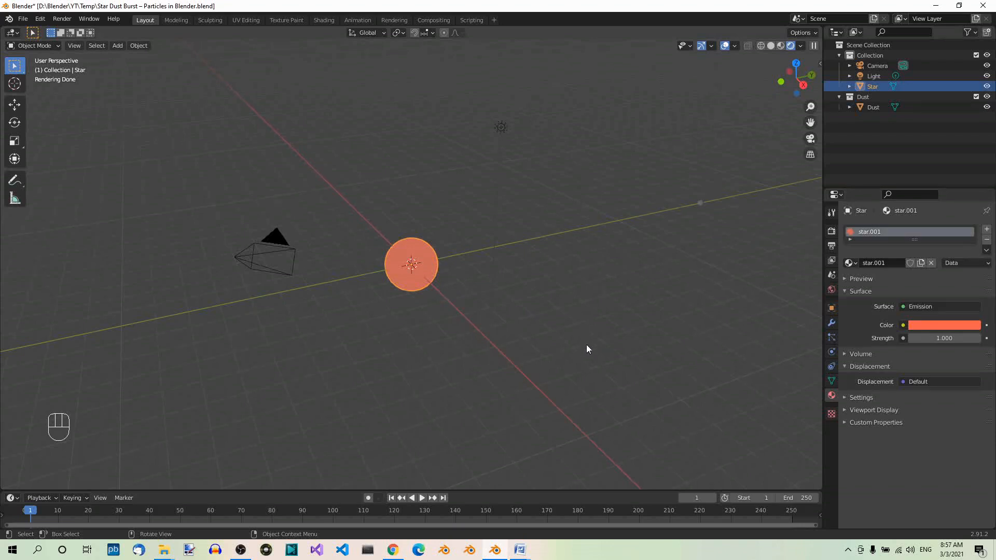
{"action": "left_click", "coordinate": [831, 338]}
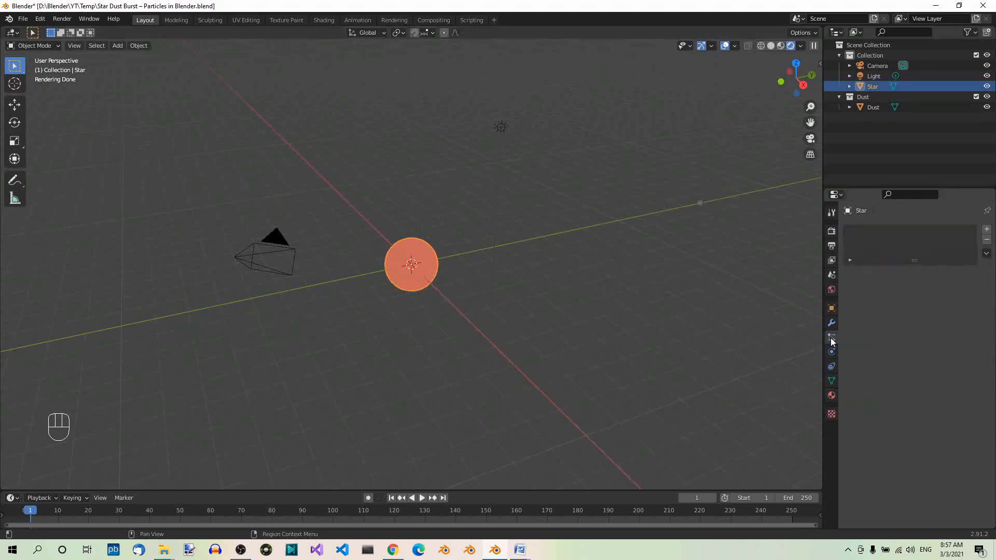
{"action": "left_click", "coordinate": [987, 230]}
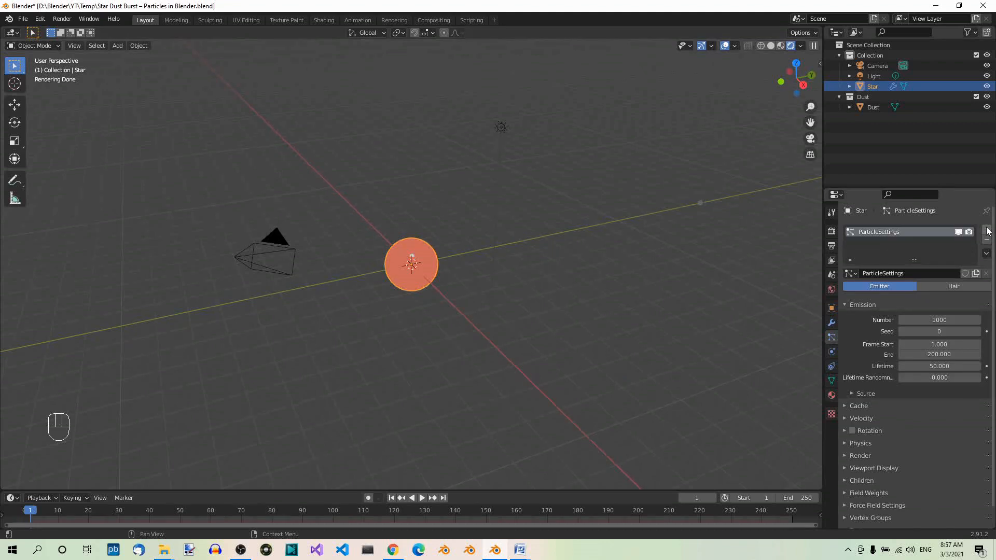
{"action": "left_click", "coordinate": [949, 318]}
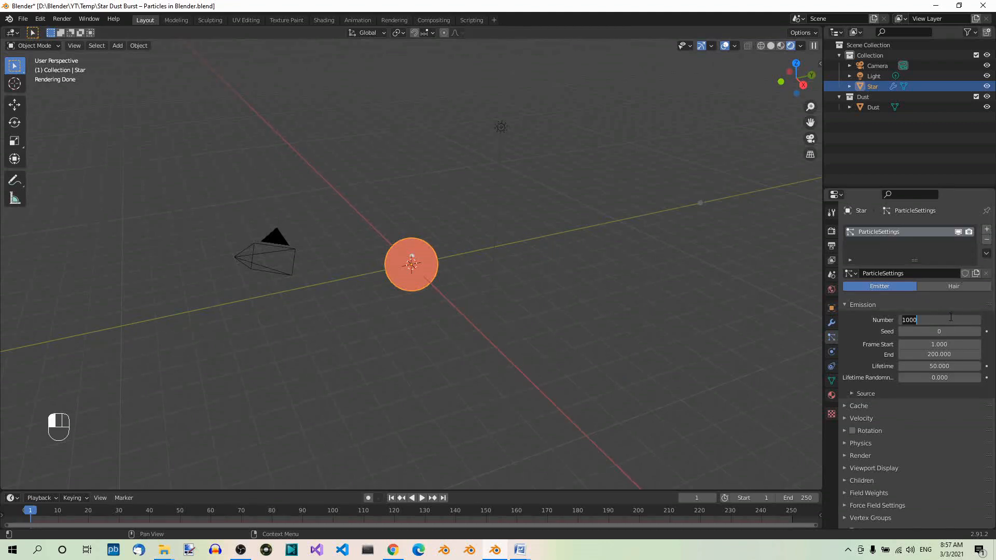
{"action": "type", "text": "50000"}
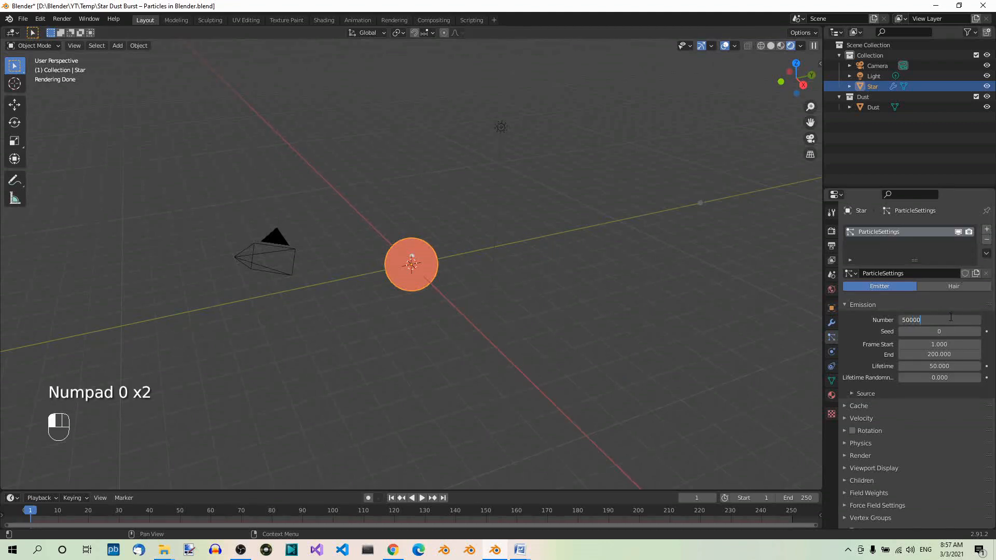
{"action": "key", "text": "Return"}
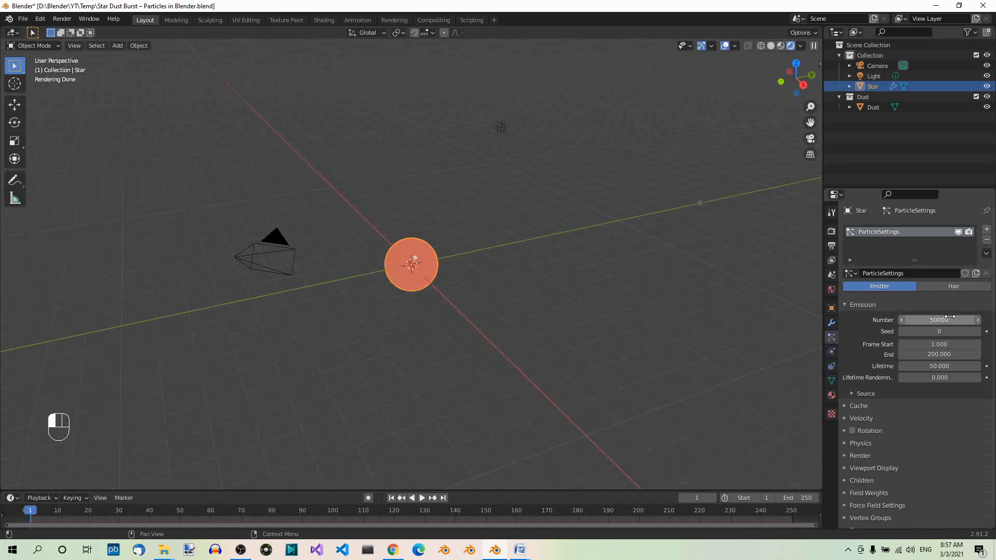
Set the Star particle emission's start frame to 100 and the particle lifetime to 100
{"action": "left_click", "coordinate": [953, 345]}
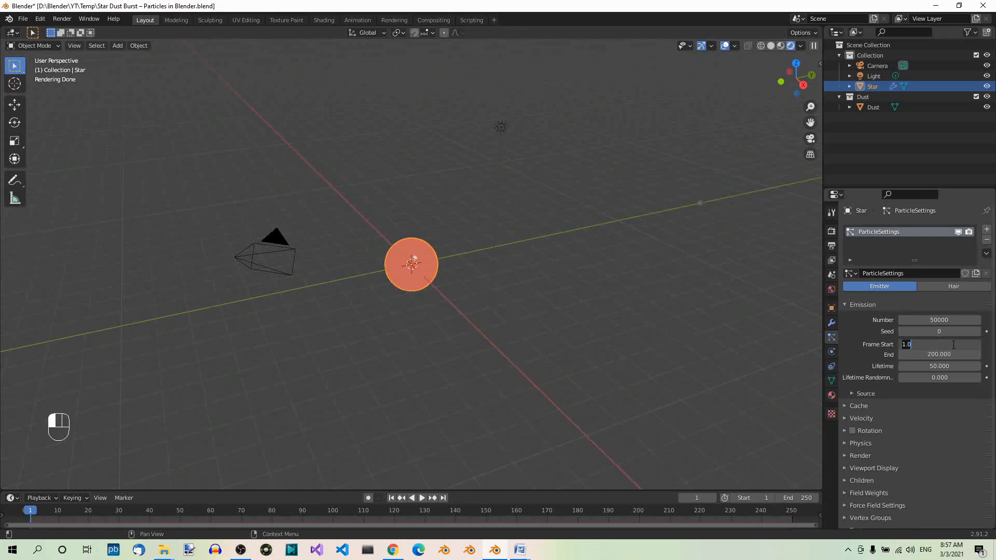
{"action": "type", "text": "100"}
{"action": "key", "text": "Return"}
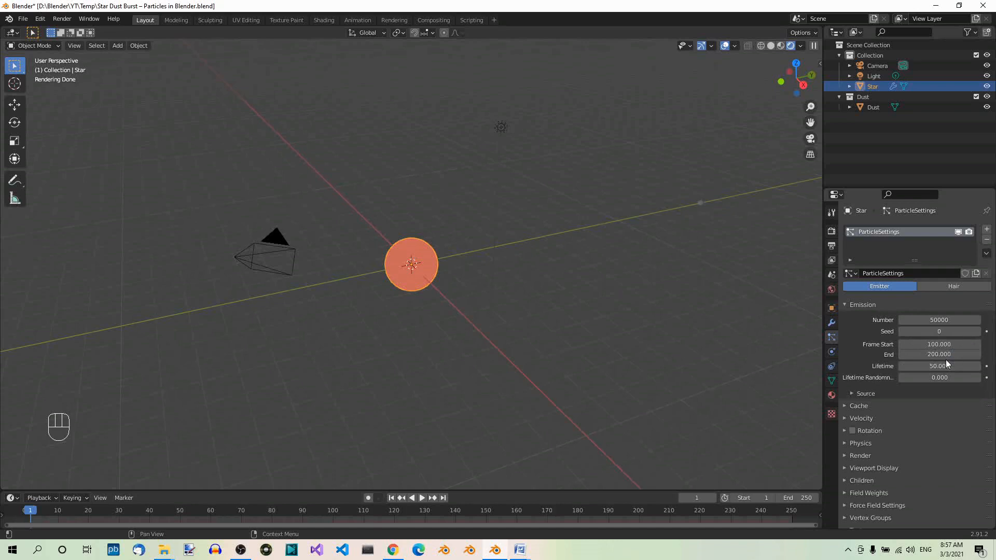
{"action": "left_click", "coordinate": [953, 367]}
{"action": "type", "text": "100"}
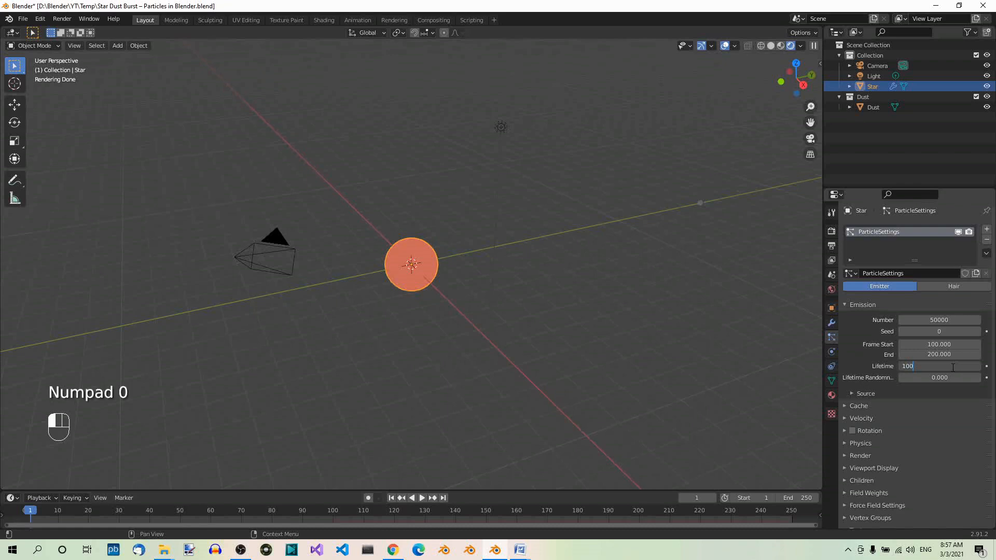
{"action": "key", "text": "Return"}
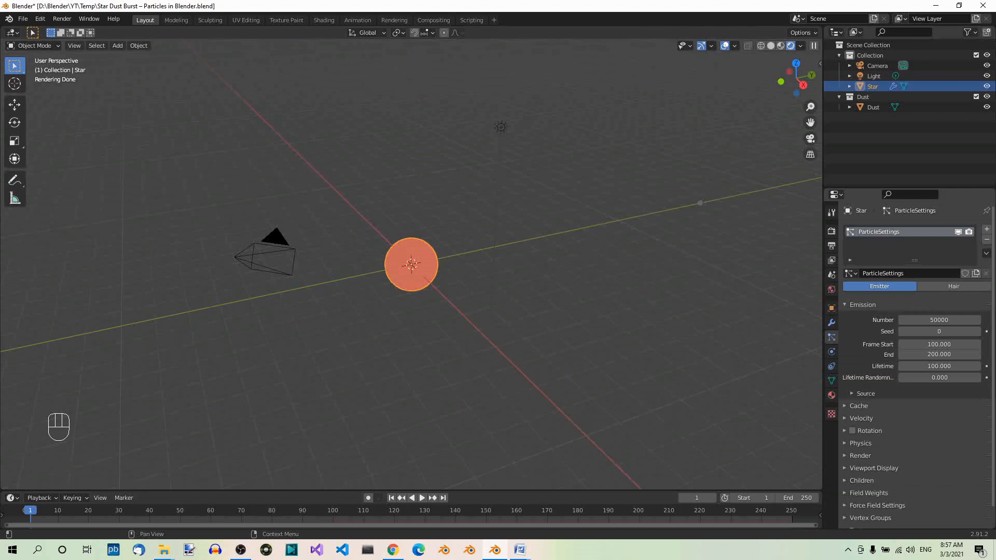
Render the Star's particles as an object, using Dust as the instance object
{"action": "left_click", "coordinate": [845, 455]}
{"action": "scroll", "coordinate": [845, 457], "scroll_direction": "down", "scroll_amount": 3}
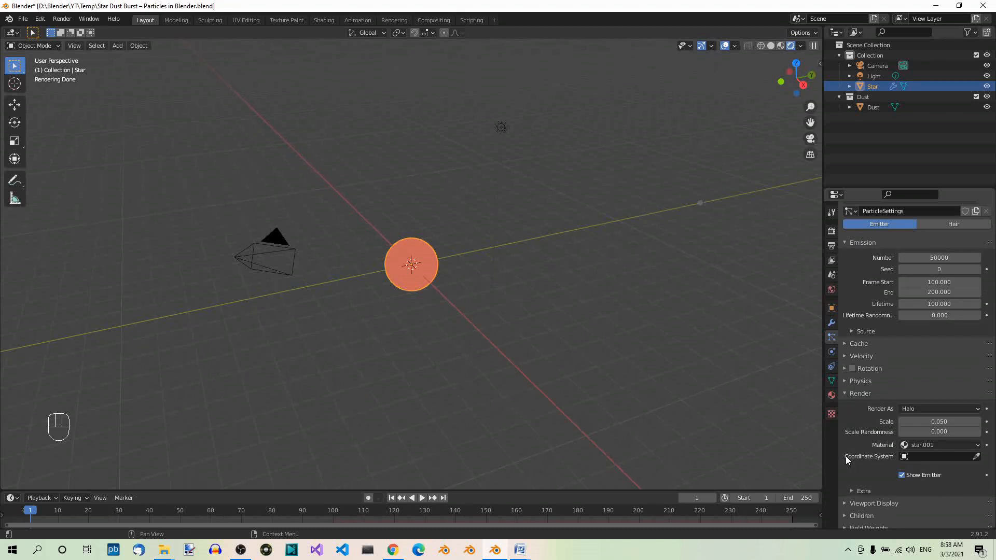
{"action": "left_click", "coordinate": [974, 409]}
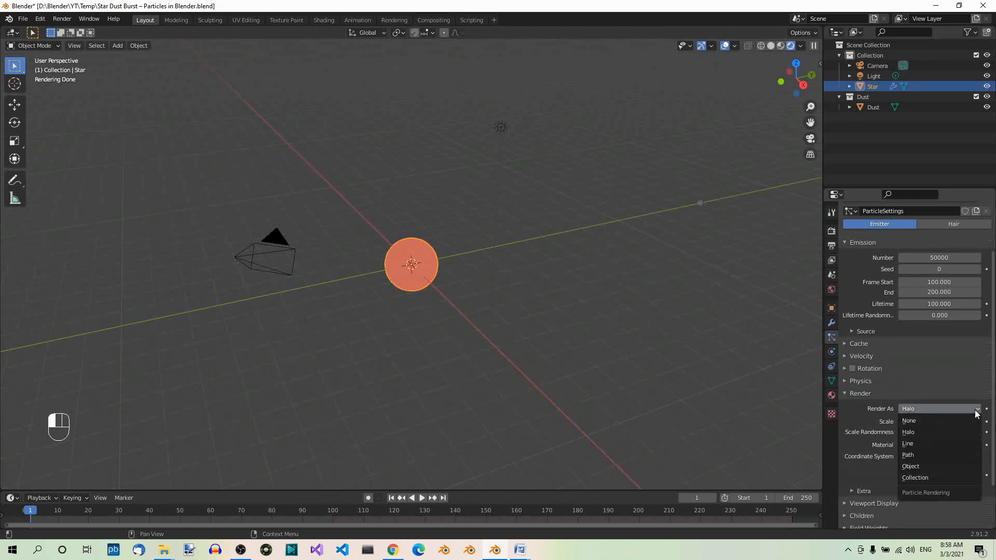
{"action": "left_click", "coordinate": [936, 466]}
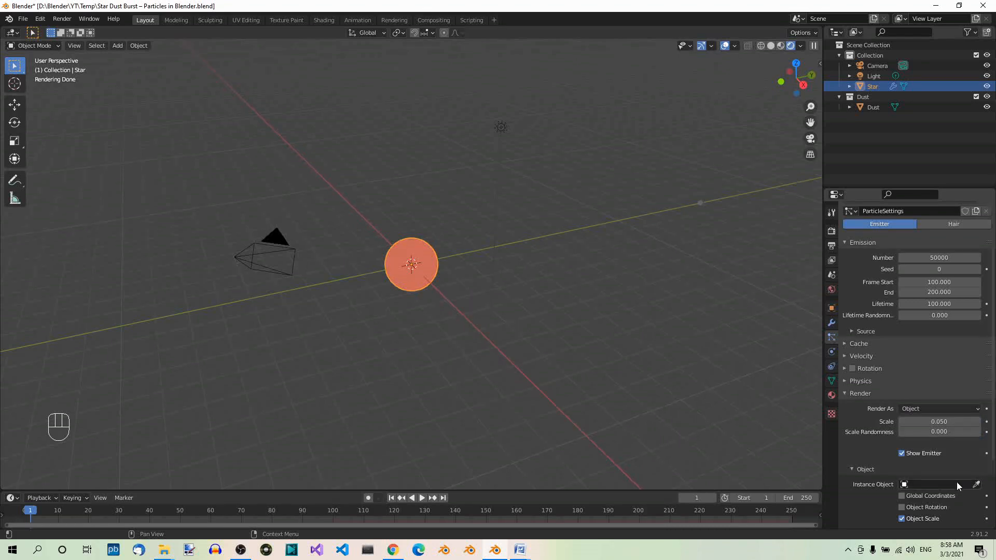
{"action": "left_click", "coordinate": [956, 481]}
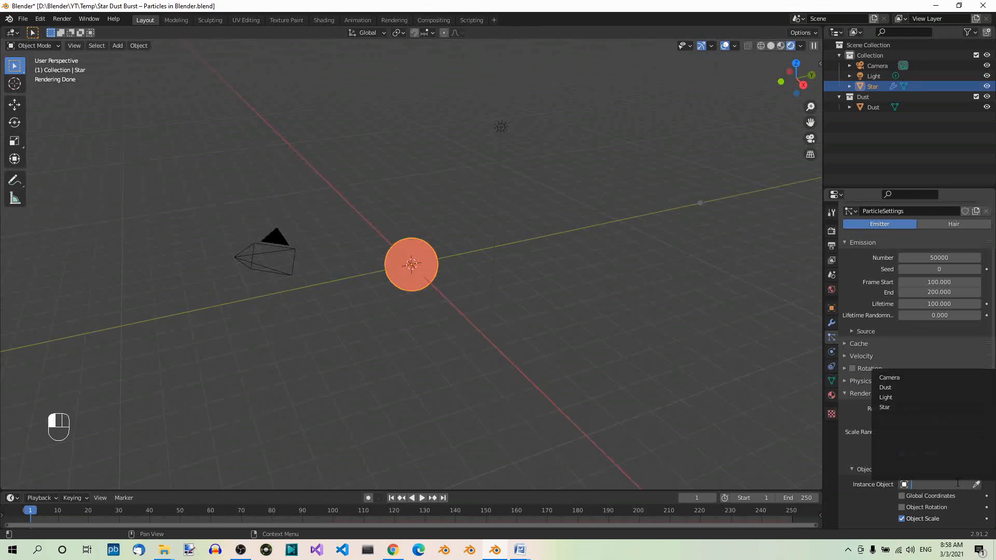
{"action": "left_click", "coordinate": [888, 388]}
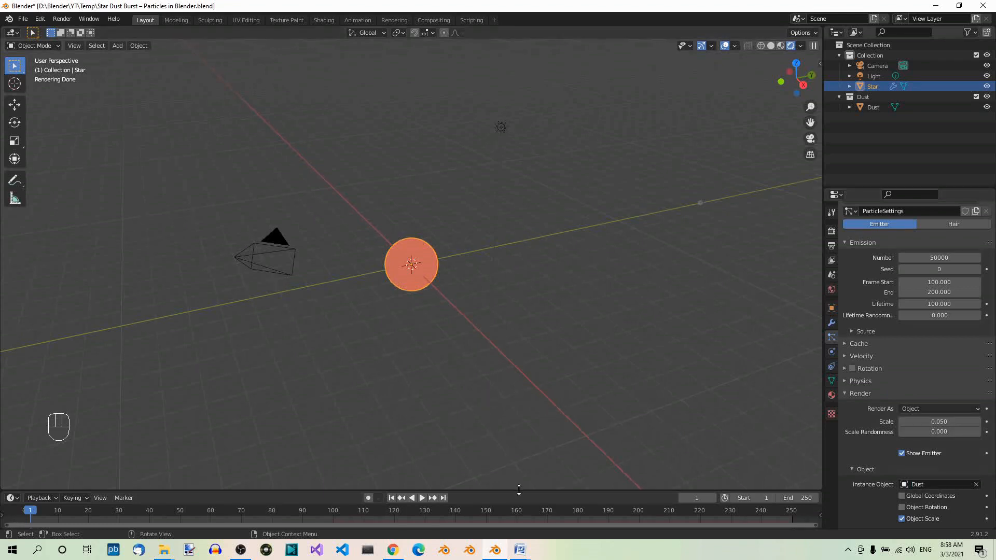
Enlarge the timeline area and play the particle animation from the first frame, returning to frame 1 after stopping
{"action": "left_click_drag", "start_coordinate": [518, 490], "coordinate": [516, 438]}
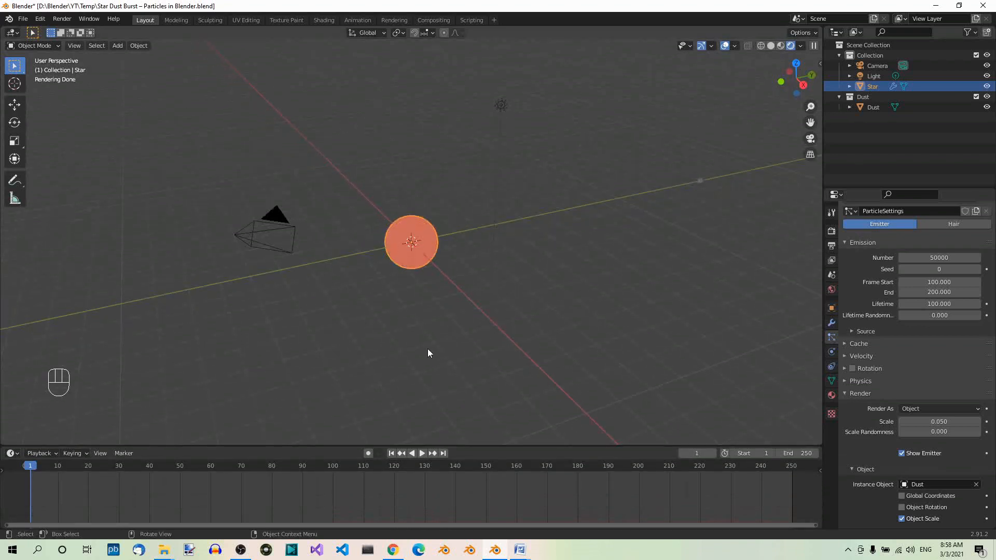
{"action": "left_click", "coordinate": [391, 453]}
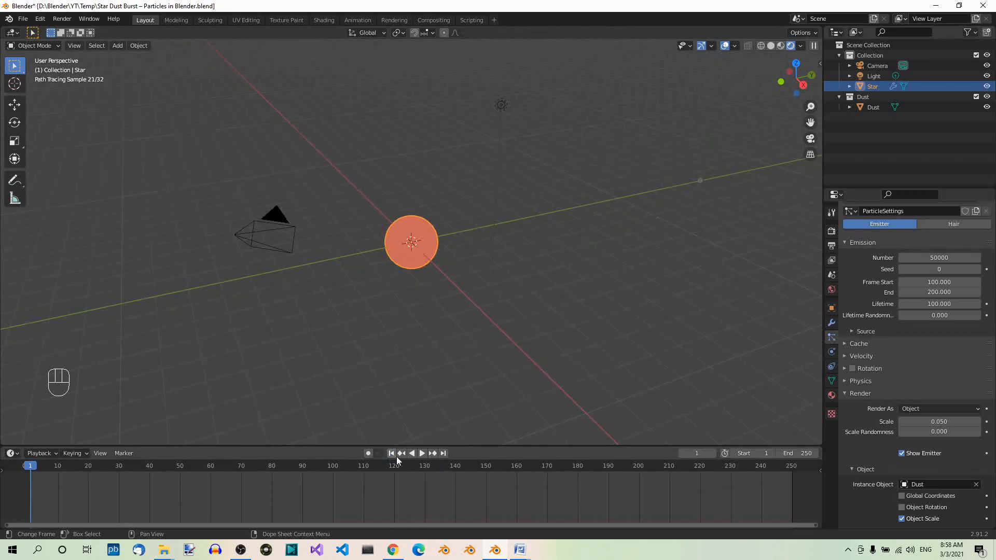
{"action": "left_click", "coordinate": [423, 453]}
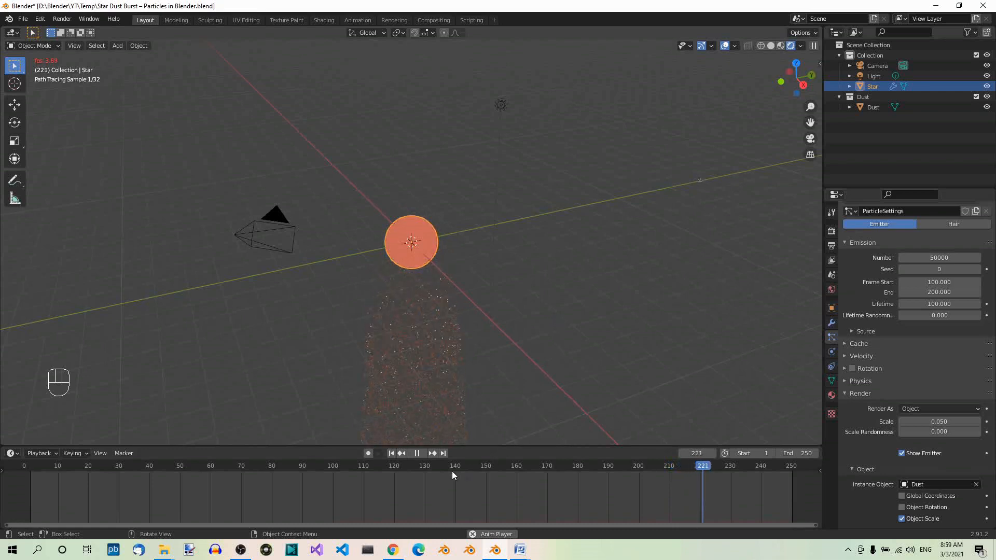
{"action": "left_click", "coordinate": [422, 454]}
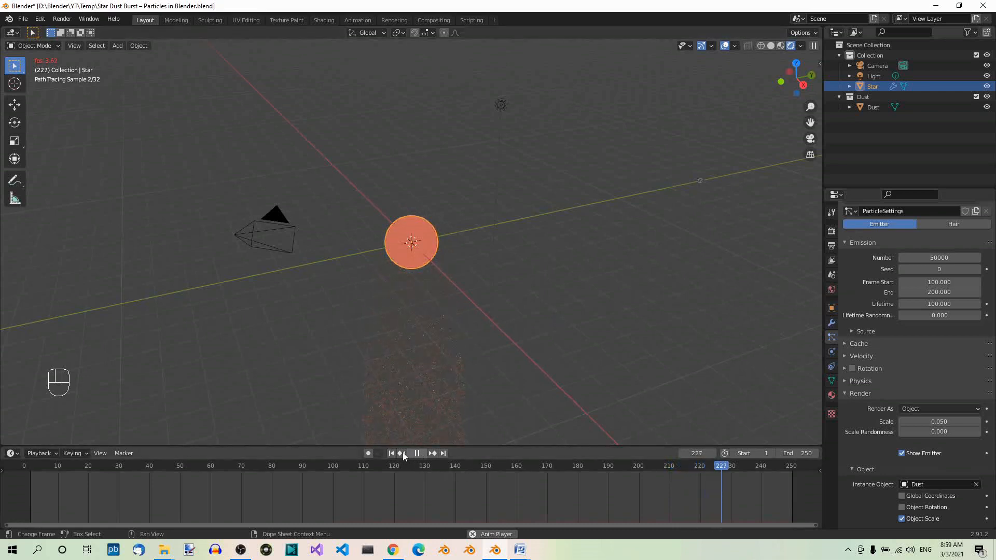
{"action": "key", "text": "shift+Left"}
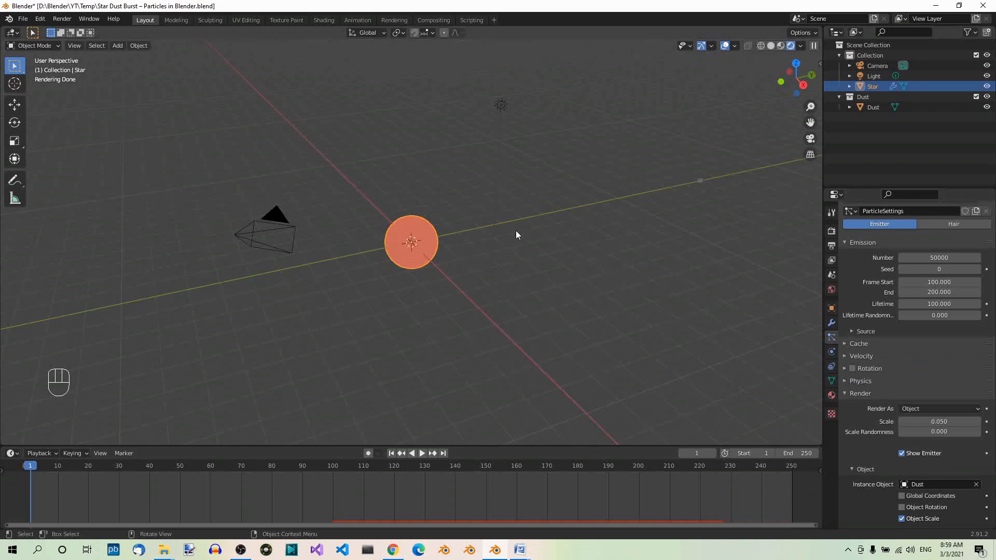
Keyframe the Star material's emission strength of 1 at frame 1
{"action": "scroll", "coordinate": [479, 245], "scroll_direction": "up", "scroll_amount": 2}
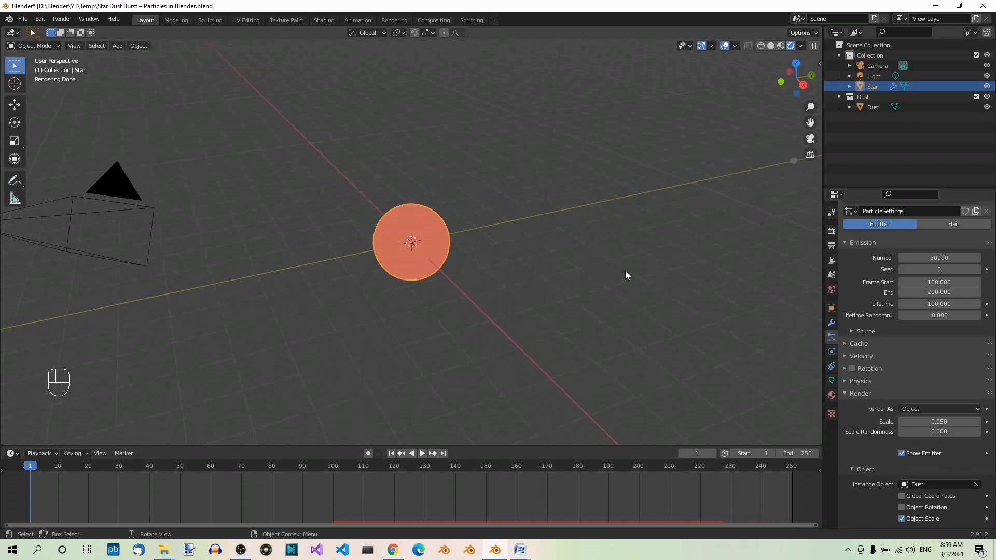
{"action": "left_click", "coordinate": [832, 396]}
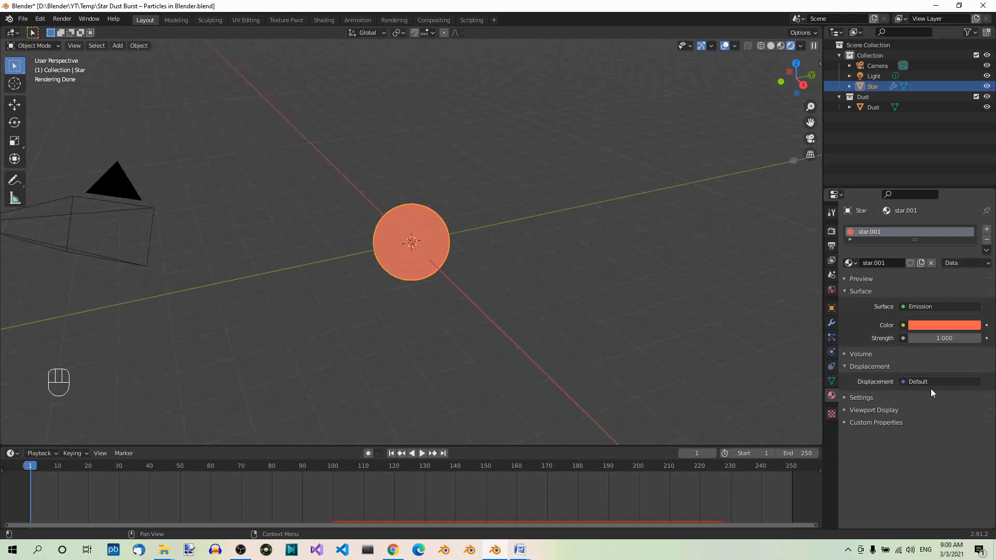
{"action": "left_click", "coordinate": [987, 339]}
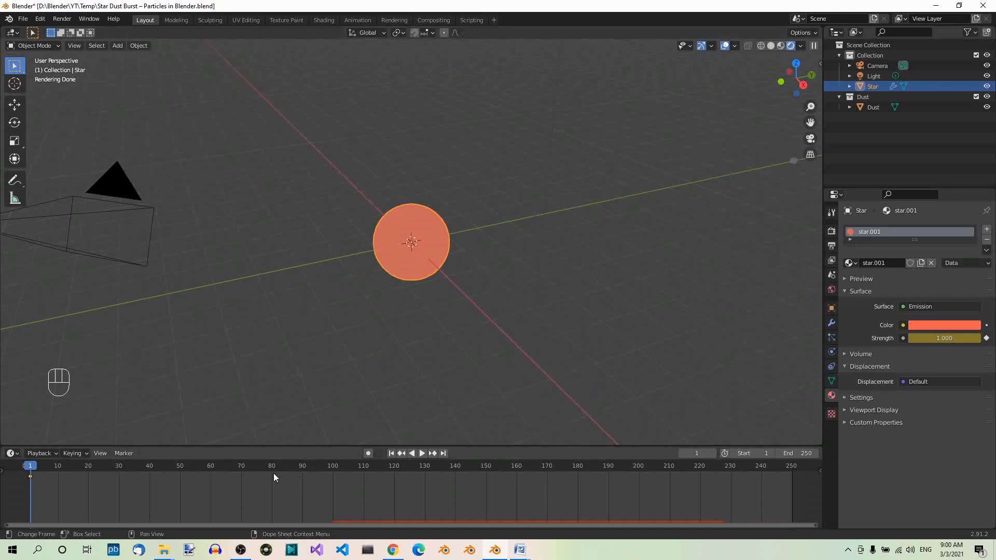
Keyframe the Star material's emission strength at 3 on frame 20
{"action": "left_click", "coordinate": [88, 468]}
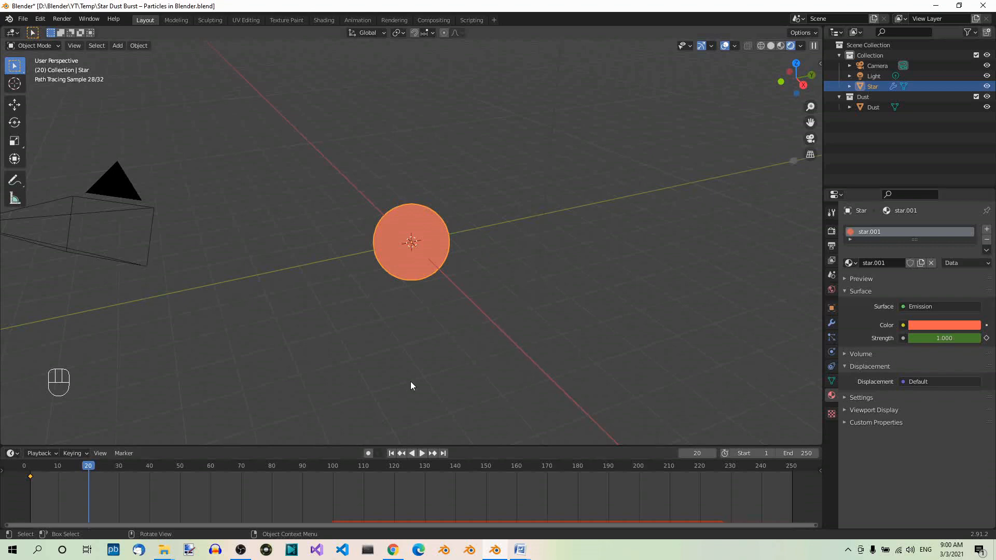
{"action": "left_click", "coordinate": [960, 339]}
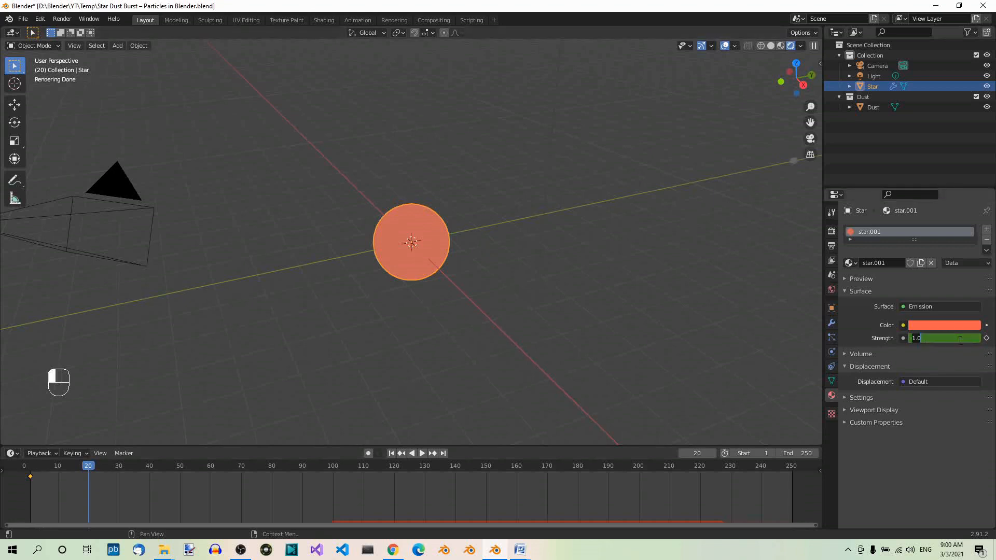
{"action": "type", "text": "3"}
{"action": "key", "text": "Return"}
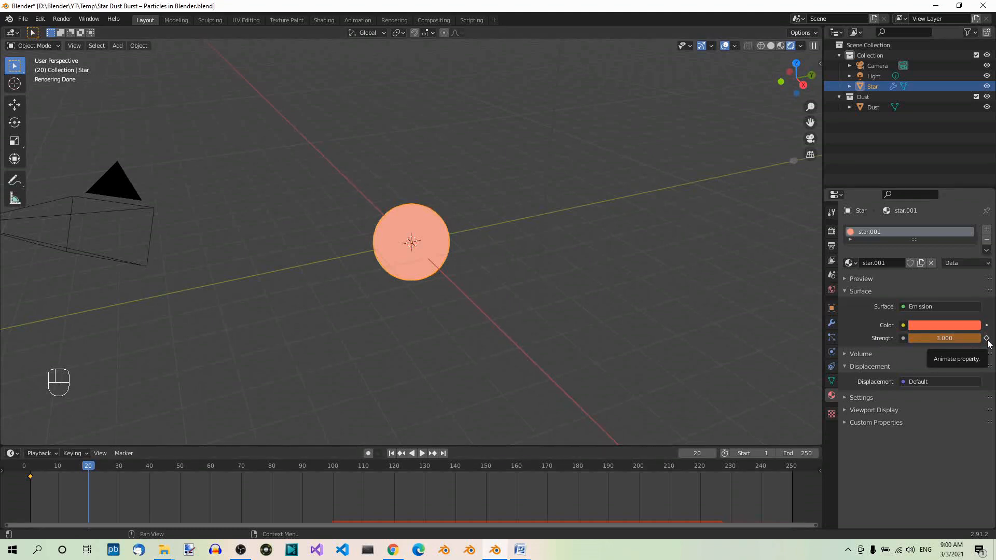
{"action": "left_click", "coordinate": [986, 338]}
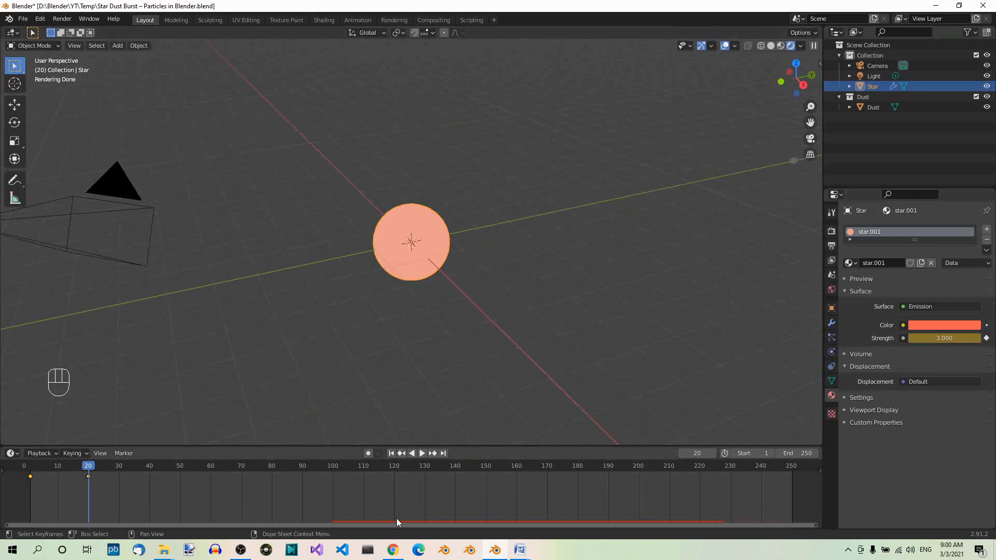
Keyframe the Star material's emission strength back at 1 on frame 30
{"action": "left_click", "coordinate": [119, 470]}
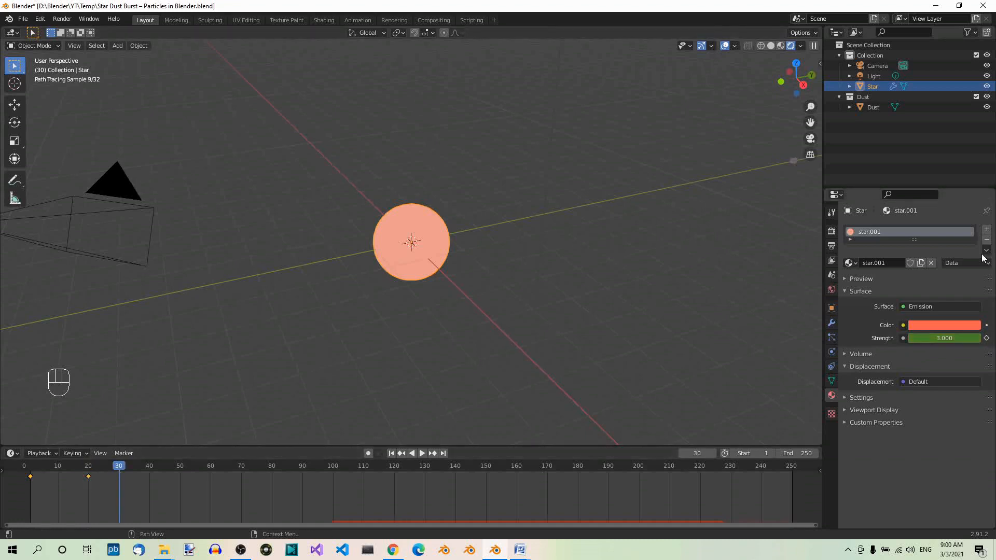
{"action": "left_click", "coordinate": [937, 339]}
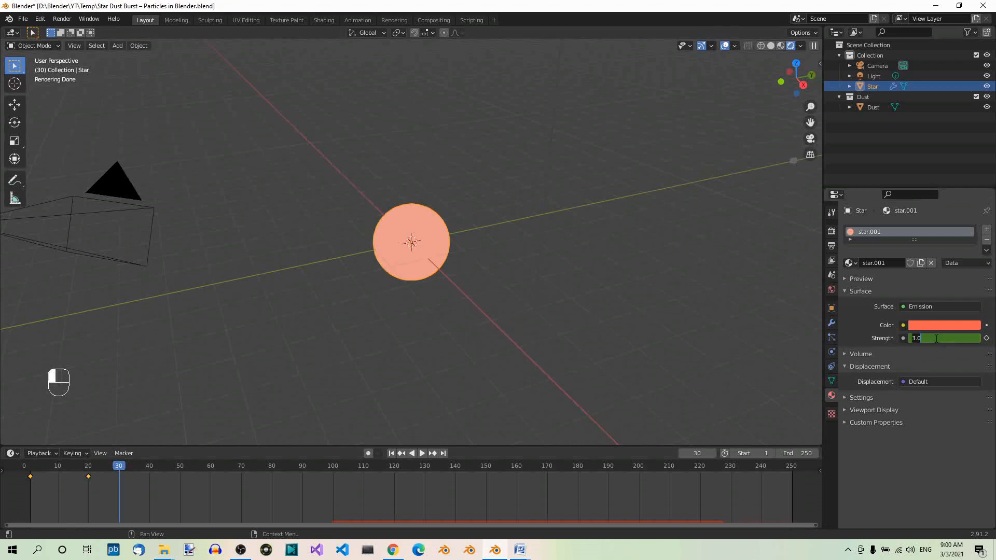
{"action": "type", "text": "1"}
{"action": "key", "text": "Return"}
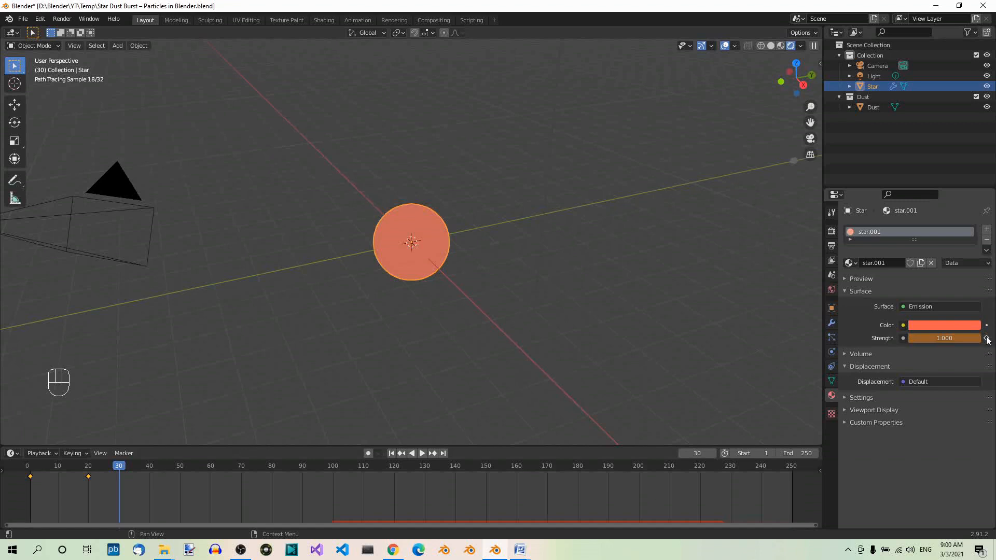
{"action": "left_click", "coordinate": [987, 339]}
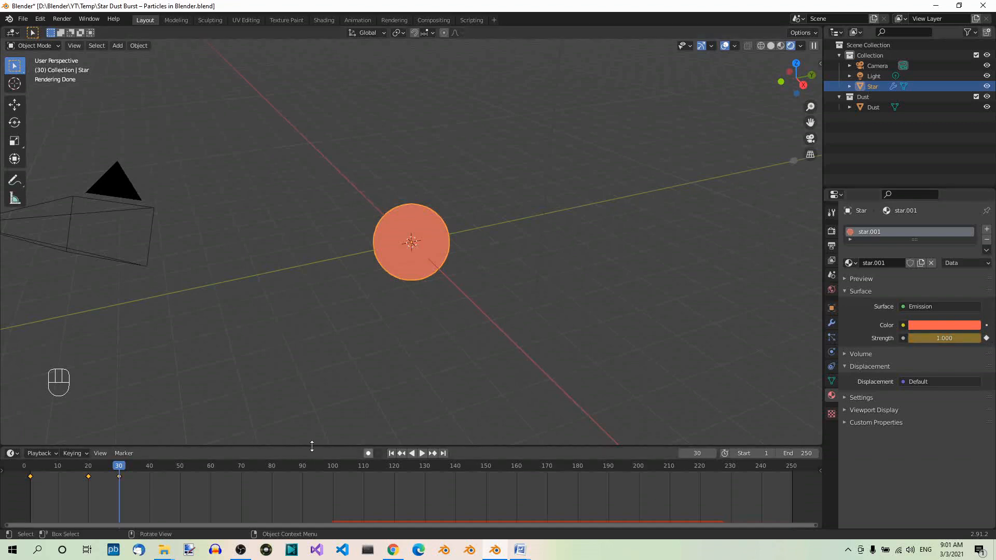
Hold the Star material's emission strength at 1 with another keyframe on frame 40
{"action": "left_click", "coordinate": [150, 470]}
{"action": "left_click", "coordinate": [972, 338]}
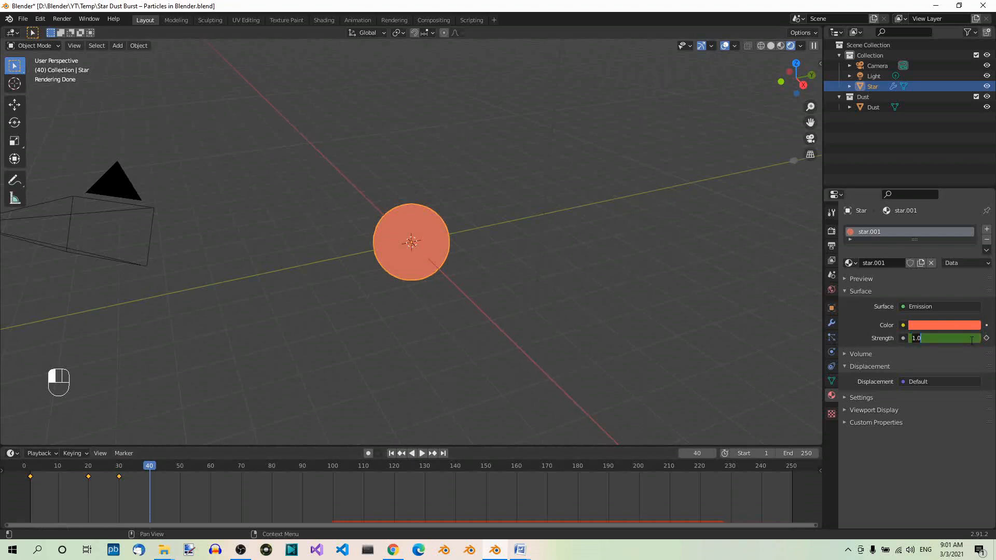
{"action": "type", "text": "1"}
{"action": "key", "text": "Return"}
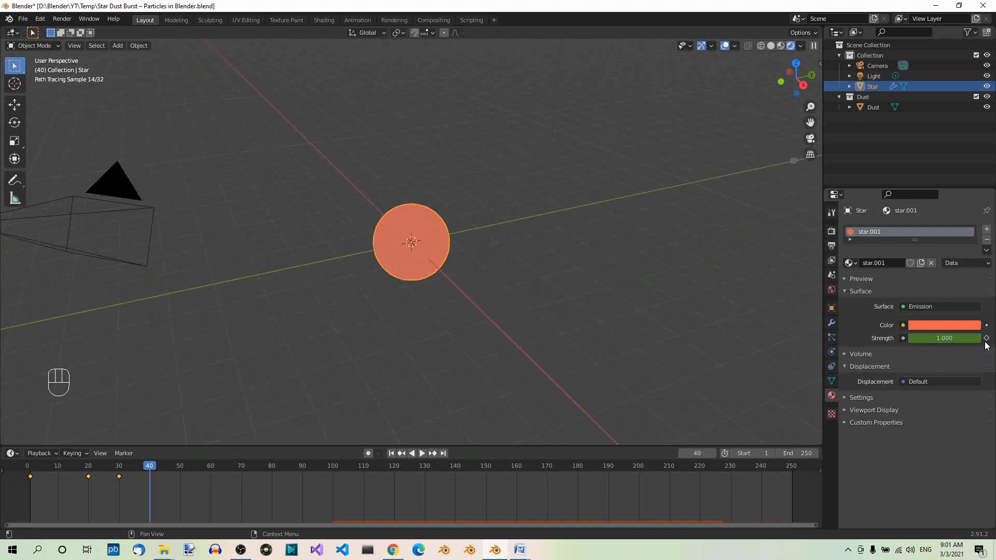
{"action": "left_click", "coordinate": [987, 338]}
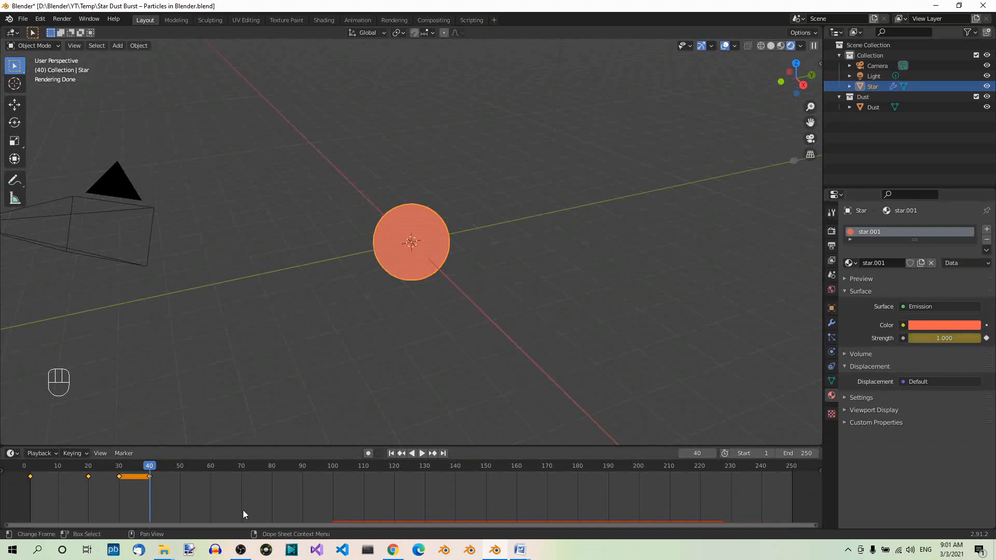
Keyframe the Star material's emission strength at 6 on frame 45
{"action": "left_click", "coordinate": [165, 470]}
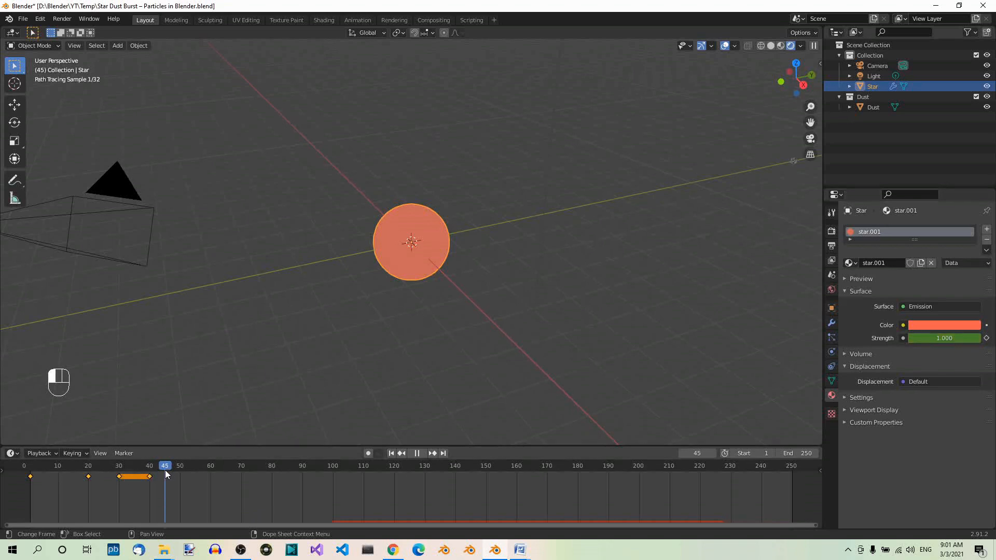
{"action": "left_click", "coordinate": [943, 340]}
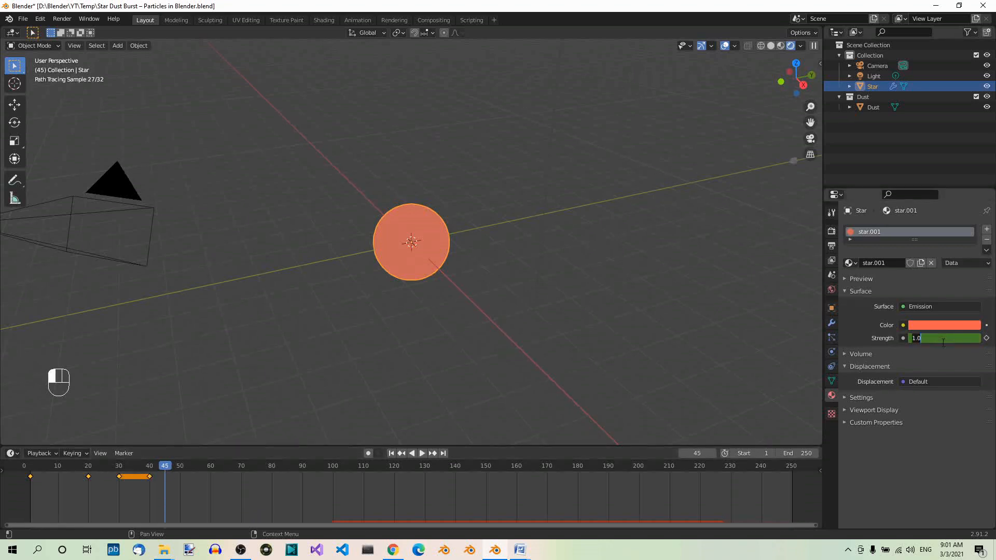
{"action": "type", "text": "6"}
{"action": "key", "text": "Return"}
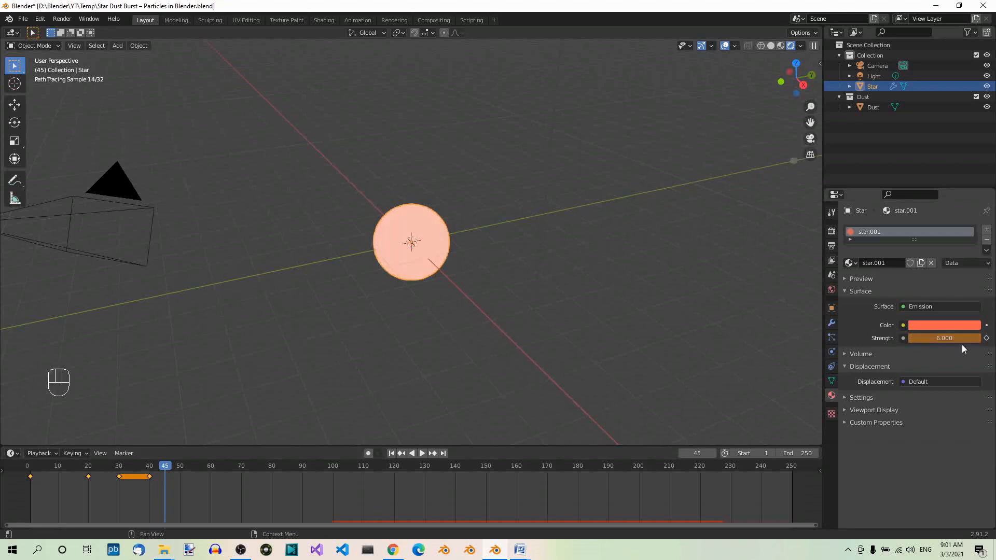
{"action": "key", "text": "i"}
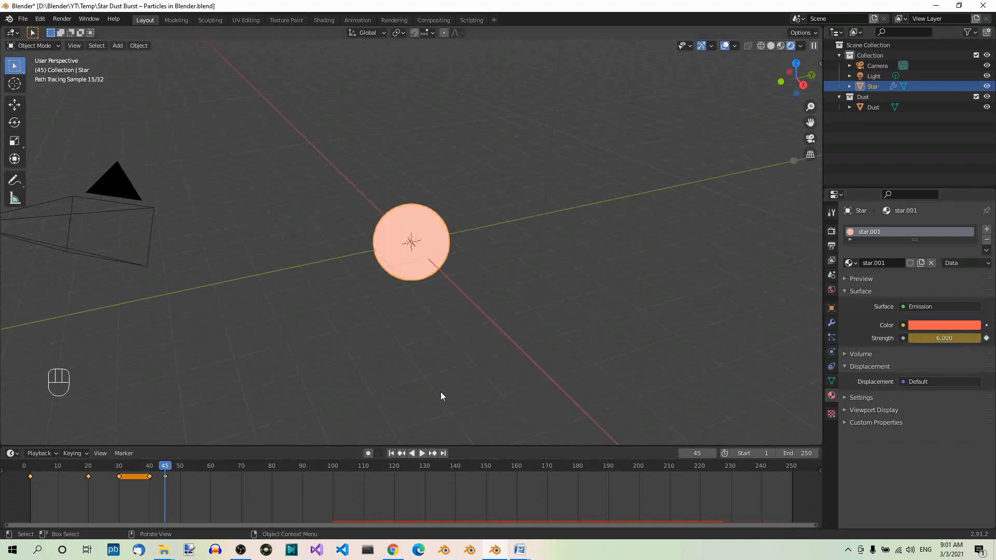
Keyframe the Star material's emission strength back at 1 on frame 50
{"action": "left_click", "coordinate": [181, 471]}
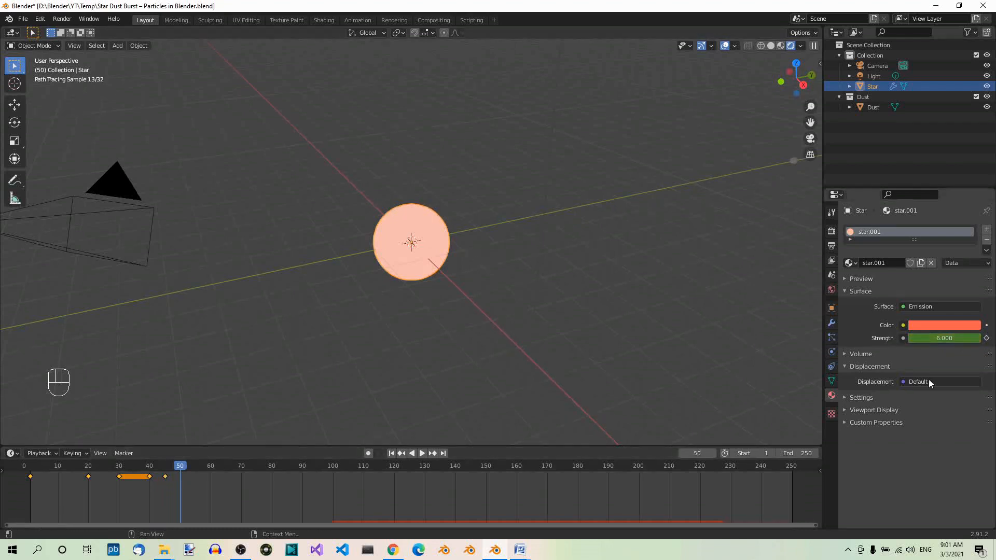
{"action": "left_click", "coordinate": [949, 338]}
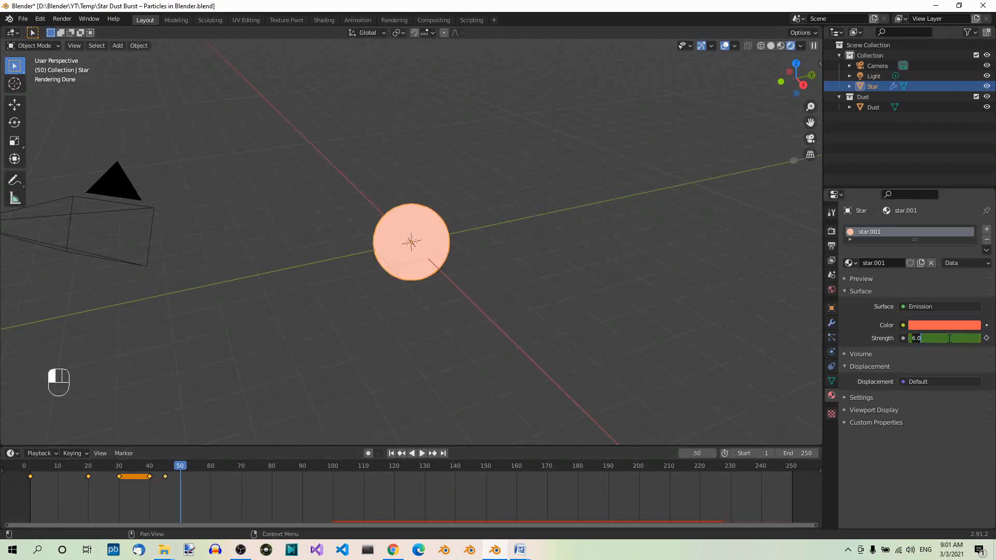
{"action": "type", "text": "1"}
{"action": "key", "text": "Return"}
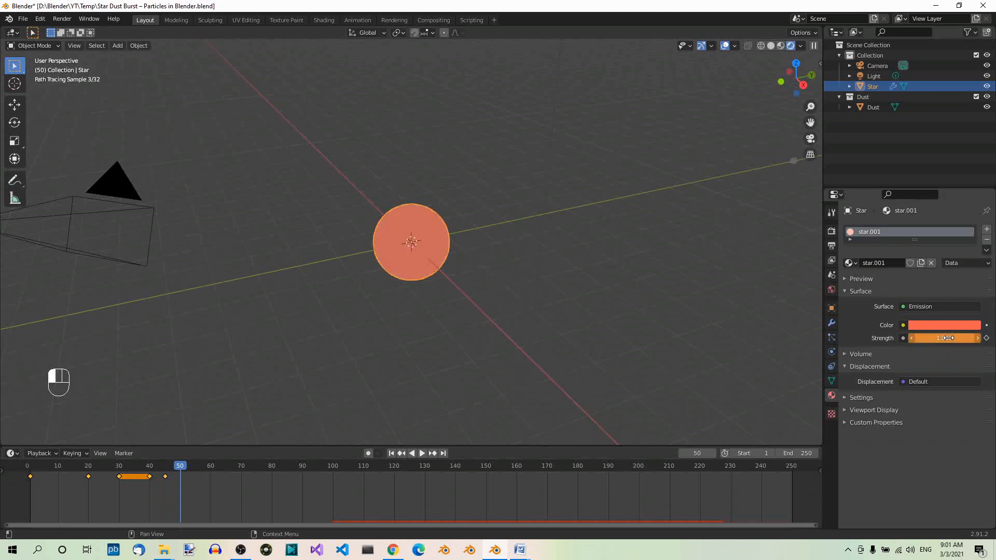
{"action": "left_click", "coordinate": [987, 338]}
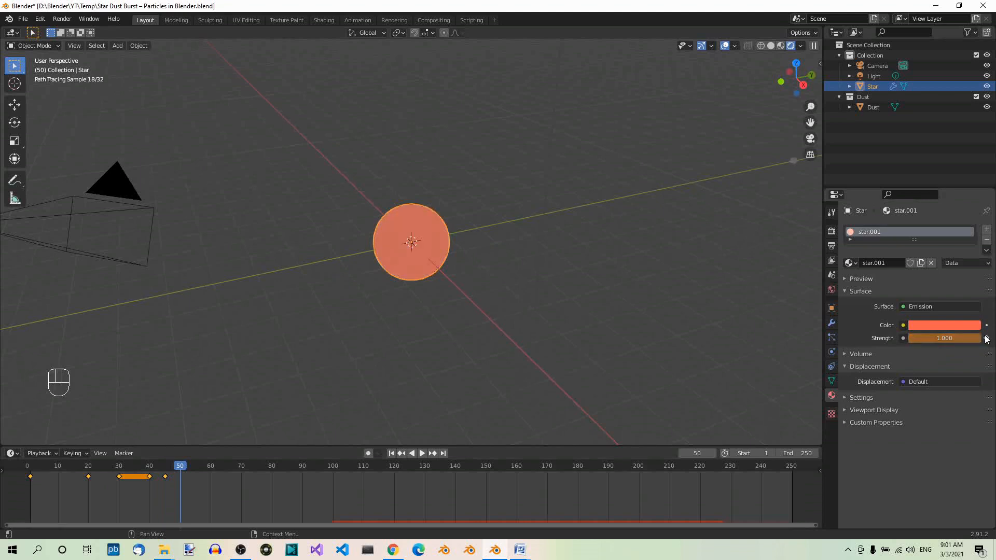
{"action": "left_click", "coordinate": [986, 338]}
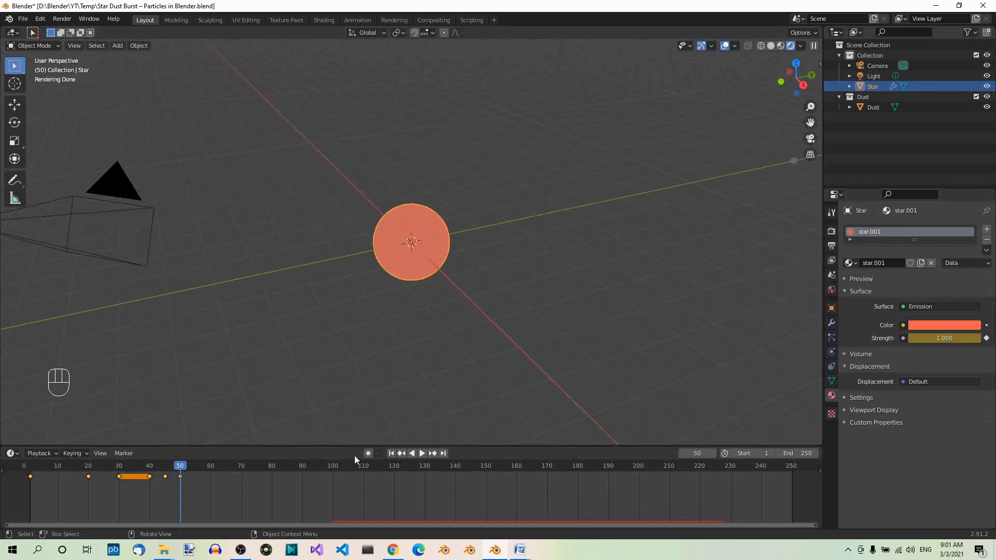
Hold the Star material's emission strength at 1 with another keyframe on frame 70
{"action": "left_click", "coordinate": [241, 471]}
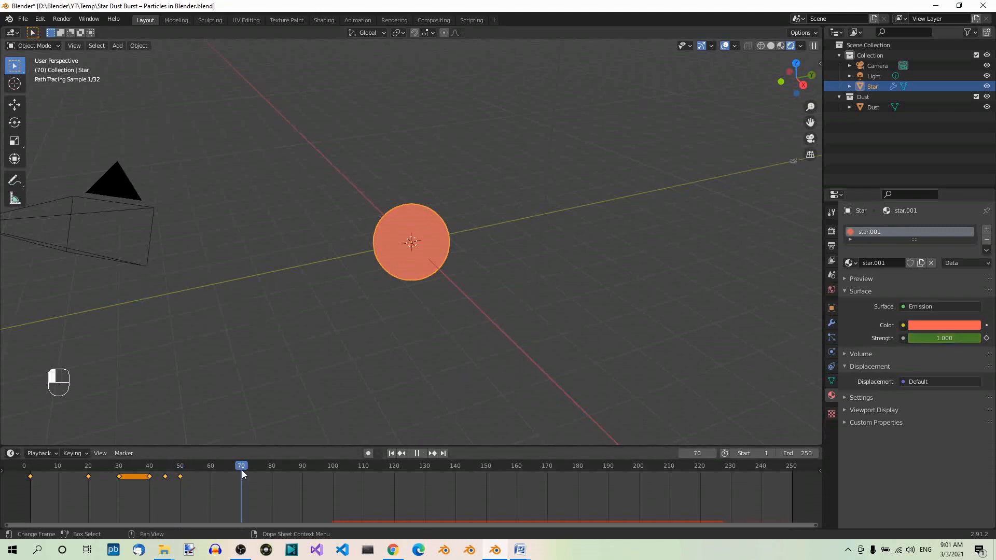
{"action": "left_click", "coordinate": [964, 338]}
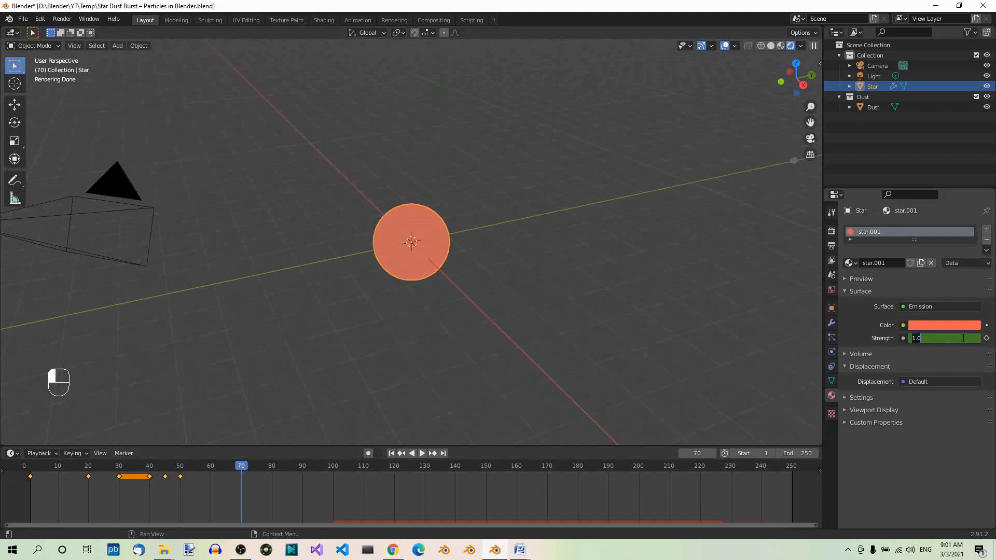
{"action": "type", "text": "1"}
{"action": "key", "text": "Return"}
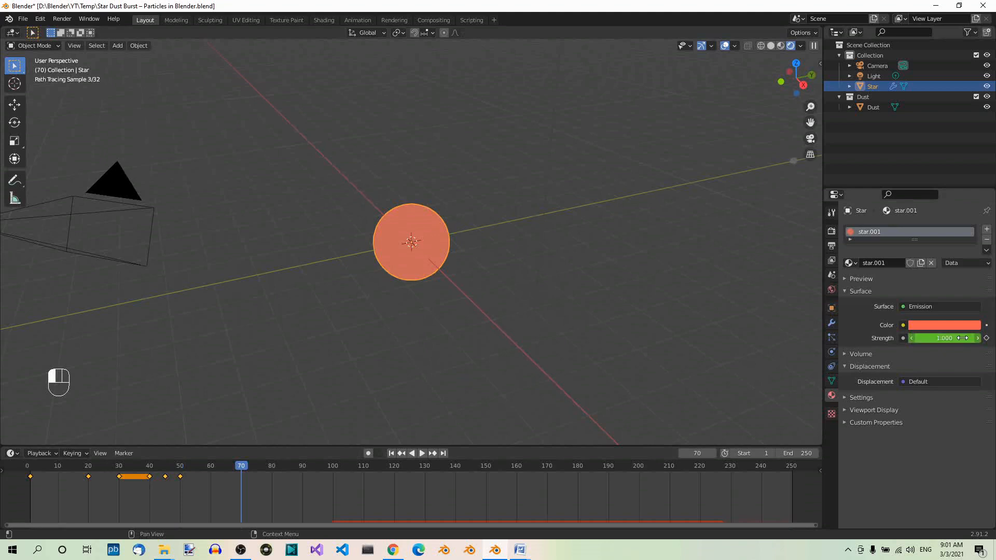
{"action": "left_click", "coordinate": [986, 339]}
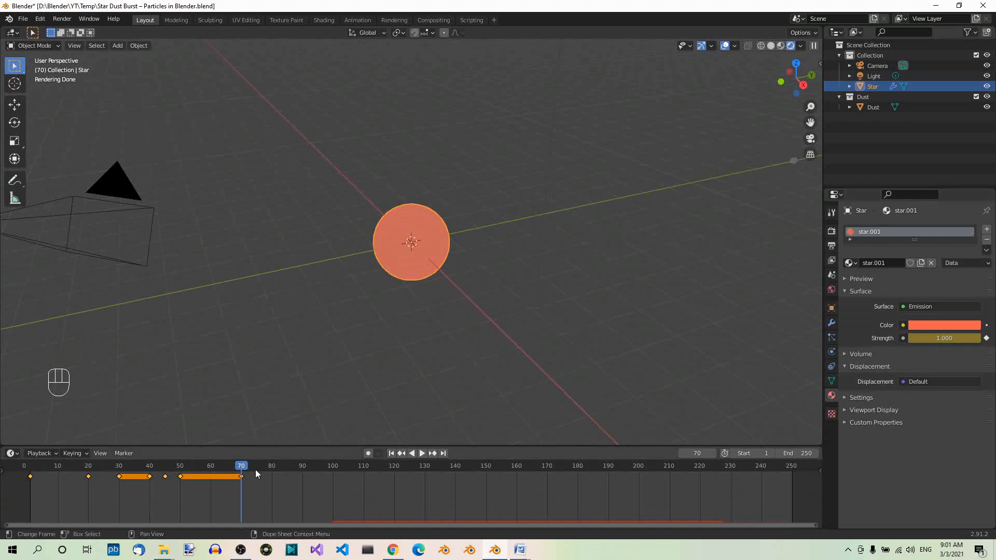
Keyframe the Star material's emission strength at 3 on frame 75
{"action": "left_click", "coordinate": [255, 469]}
{"action": "left_click", "coordinate": [963, 338]}
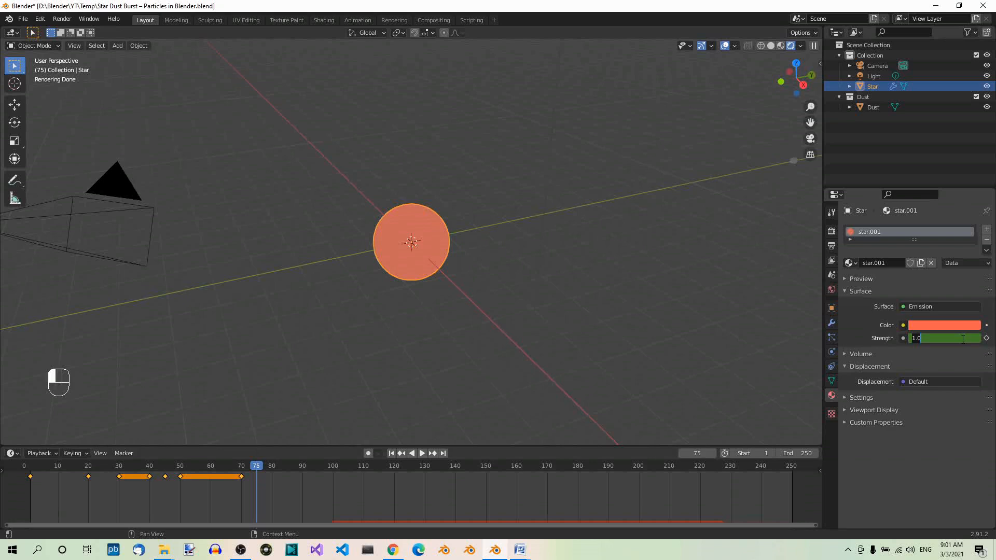
{"action": "type", "text": "3"}
{"action": "key", "text": "Return"}
{"action": "key", "text": "i"}
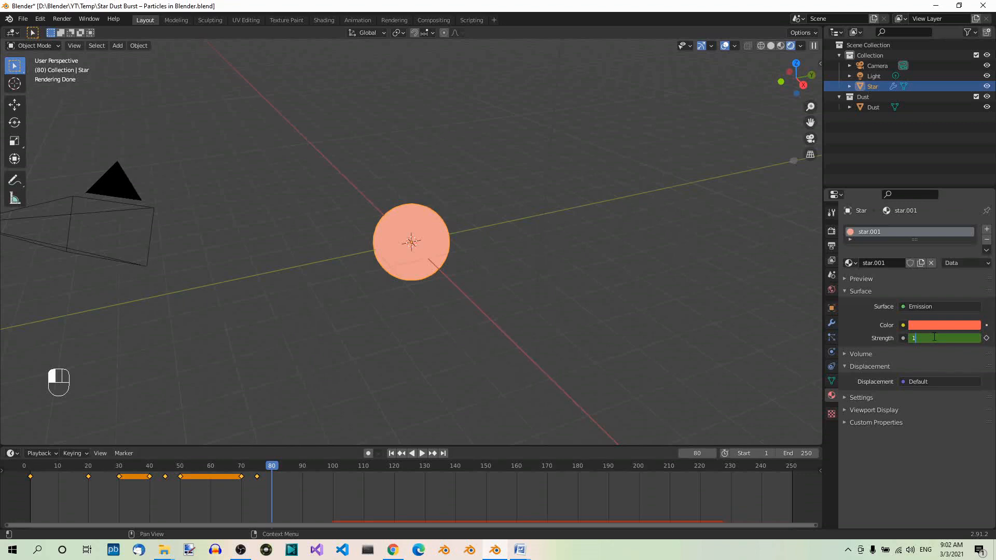
Keyframe the Star material's emission strength at 1 on frame 80, again on frame 95, and at 3 on frame 100
{"action": "key", "text": "Return"}
{"action": "key", "text": "i"}
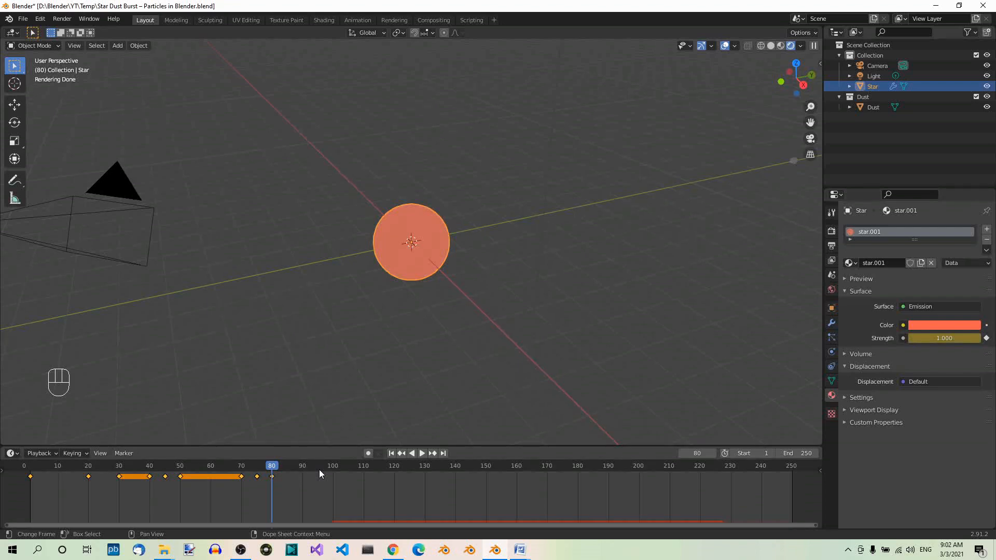
{"action": "left_click", "coordinate": [319, 469]}
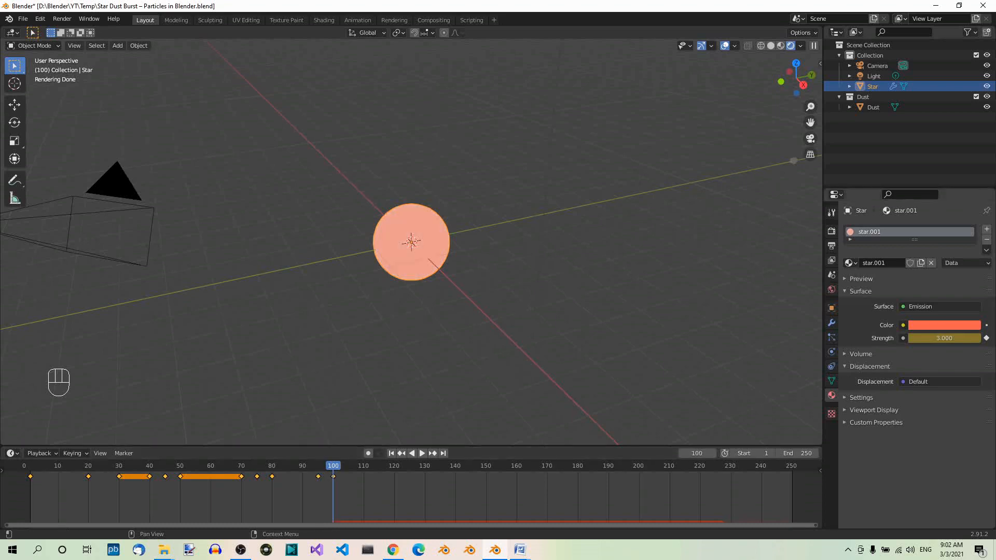
{"action": "key", "text": "ctrl+s"}
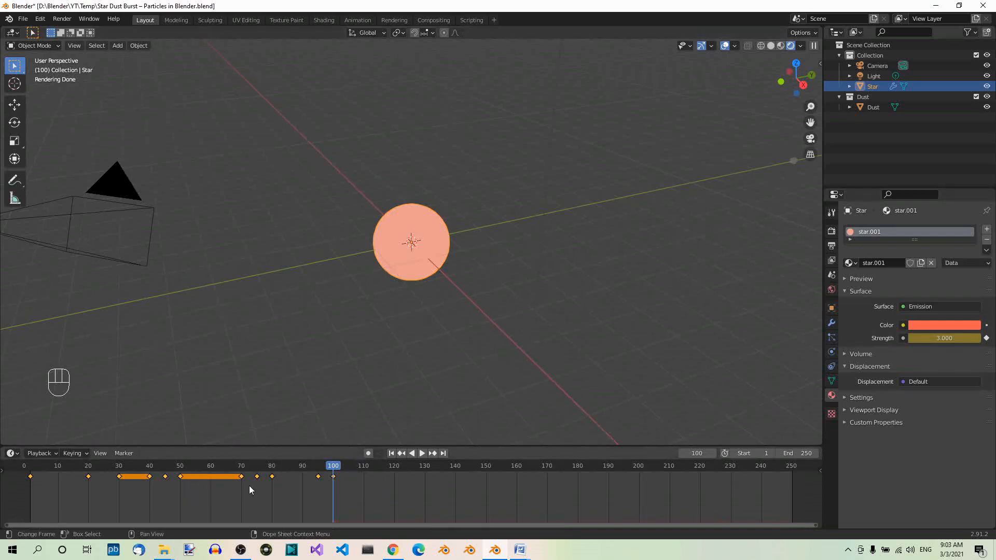
Play the animation from frame 1 past frame 100 to check the pulsing glow and the particle emission, and stop it
{"action": "left_click", "coordinate": [392, 453]}
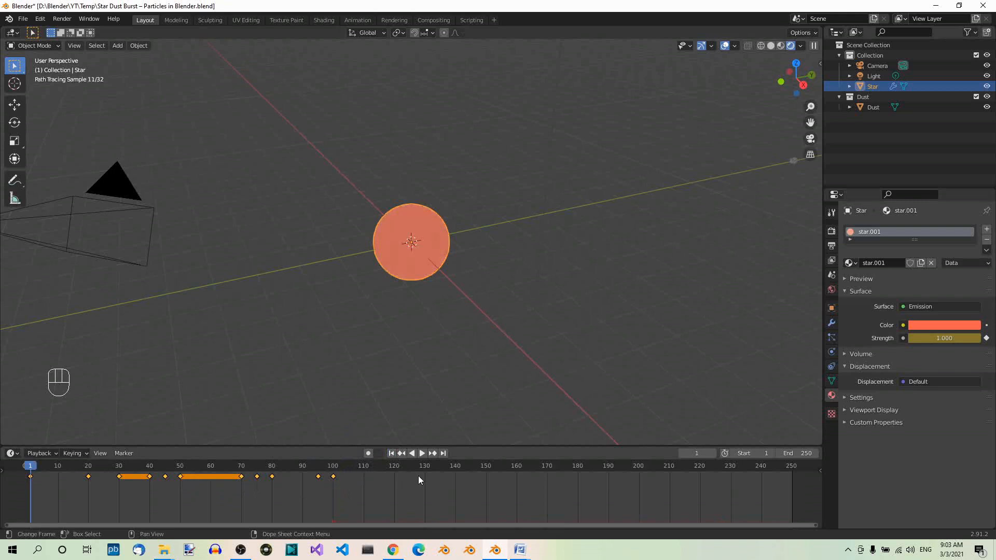
{"action": "left_click", "coordinate": [422, 453]}
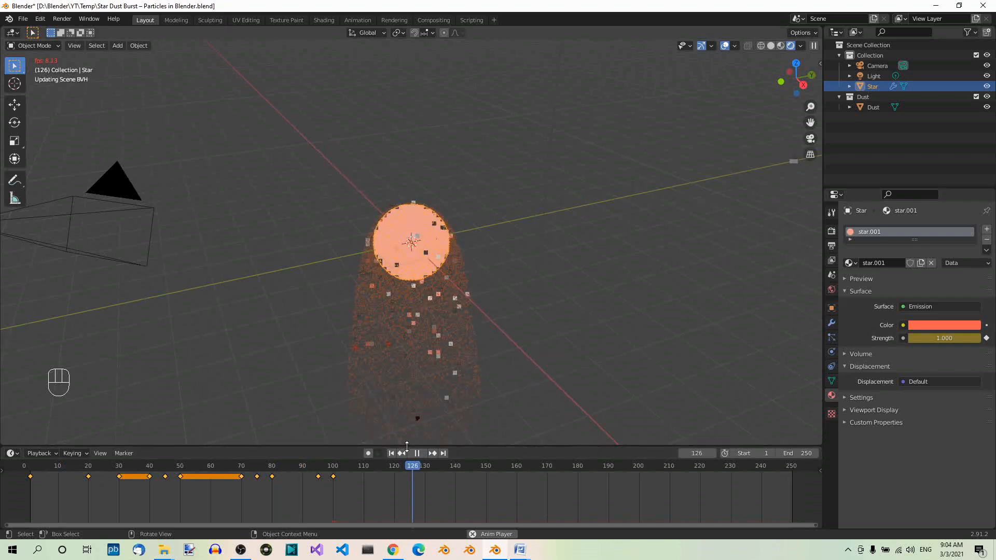
{"action": "key", "text": "space"}
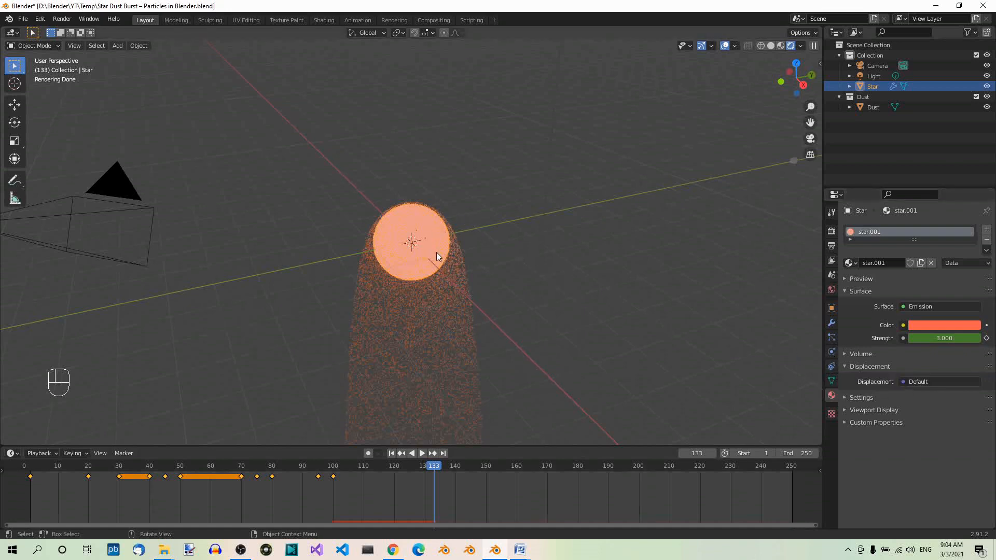
Set the gravity field weight of the Star's particle system to 0
{"action": "left_click", "coordinate": [832, 338]}
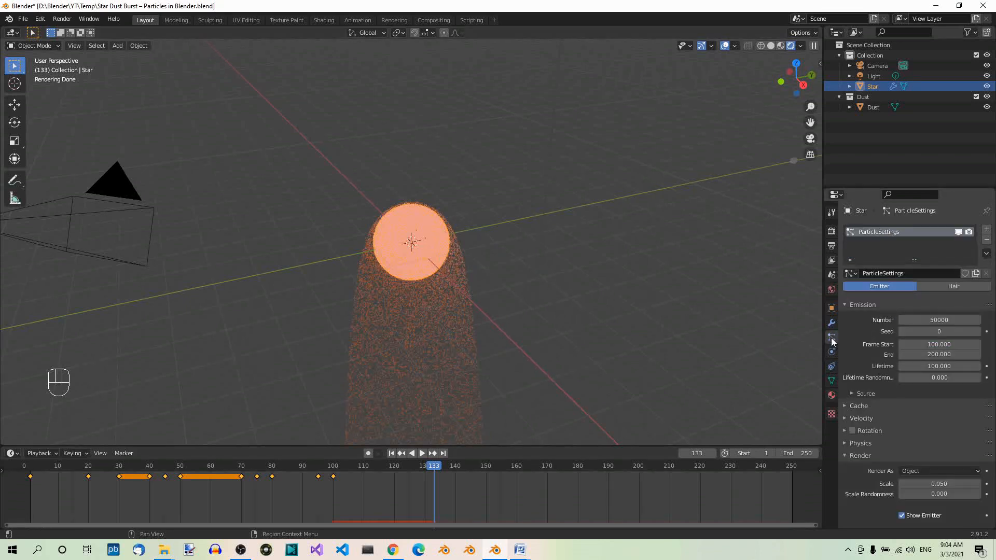
{"action": "scroll", "coordinate": [922, 407], "scroll_direction": "down", "scroll_amount": 7}
{"action": "scroll", "coordinate": [924, 411], "scroll_direction": "down", "scroll_amount": 4}
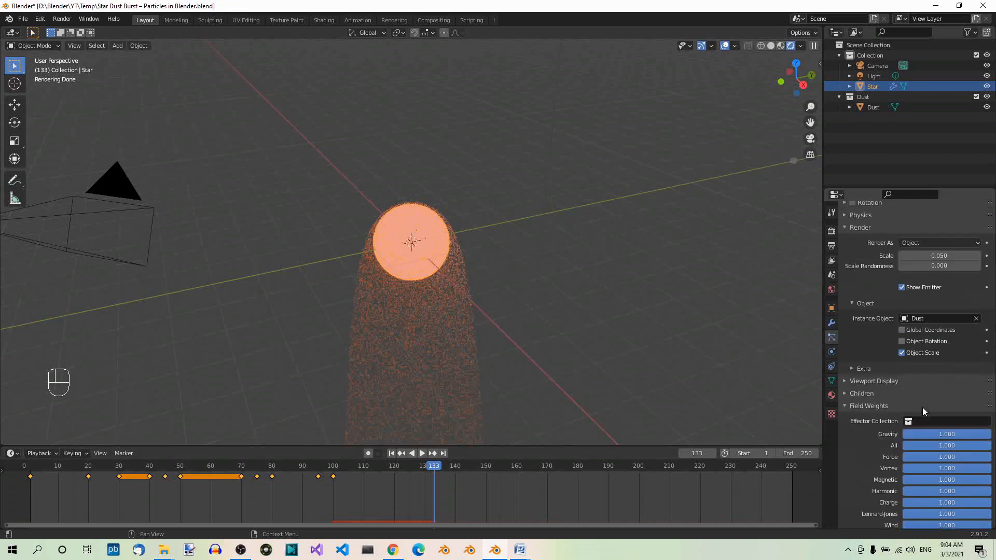
{"action": "scroll", "coordinate": [902, 384], "scroll_direction": "down", "scroll_amount": 5}
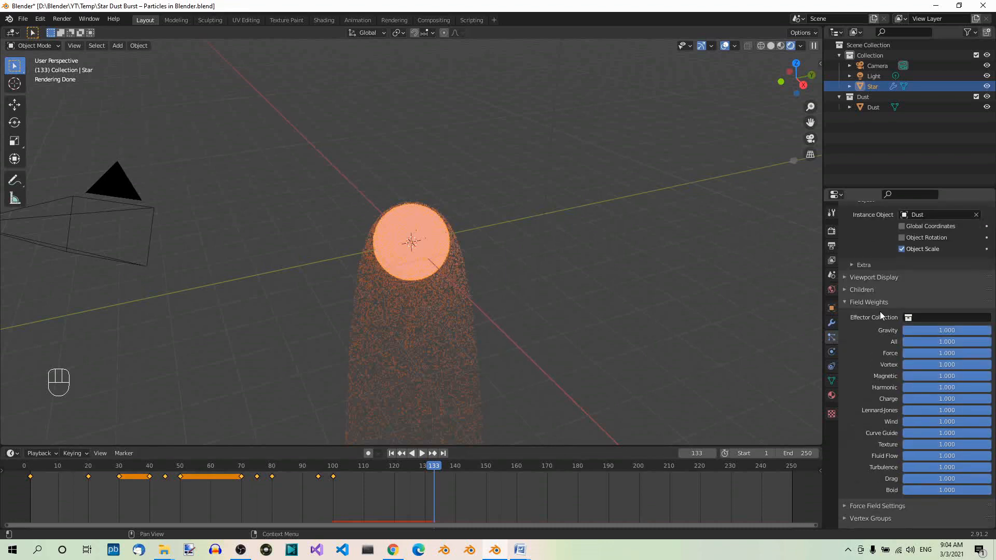
{"action": "left_click", "coordinate": [945, 331]}
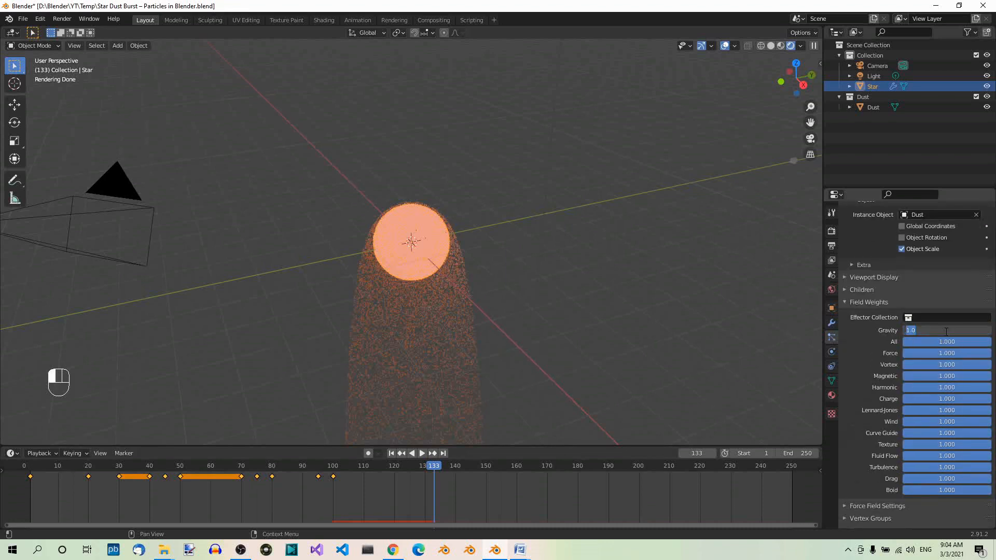
{"action": "type", "text": "0"}
{"action": "key", "text": "Return"}
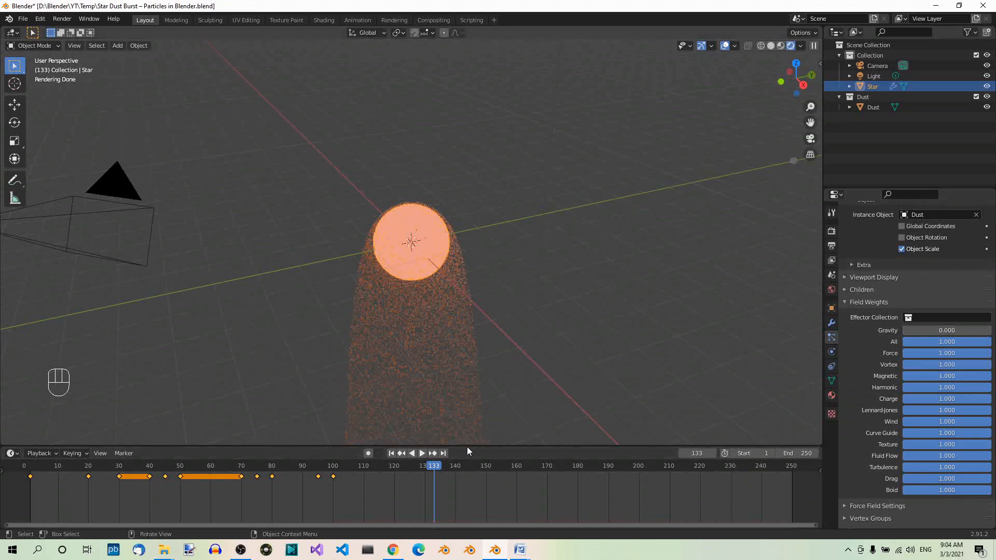
Replay the animation from the first frame to check how the particles spread without gravity, and stop it
{"action": "left_click", "coordinate": [392, 453]}
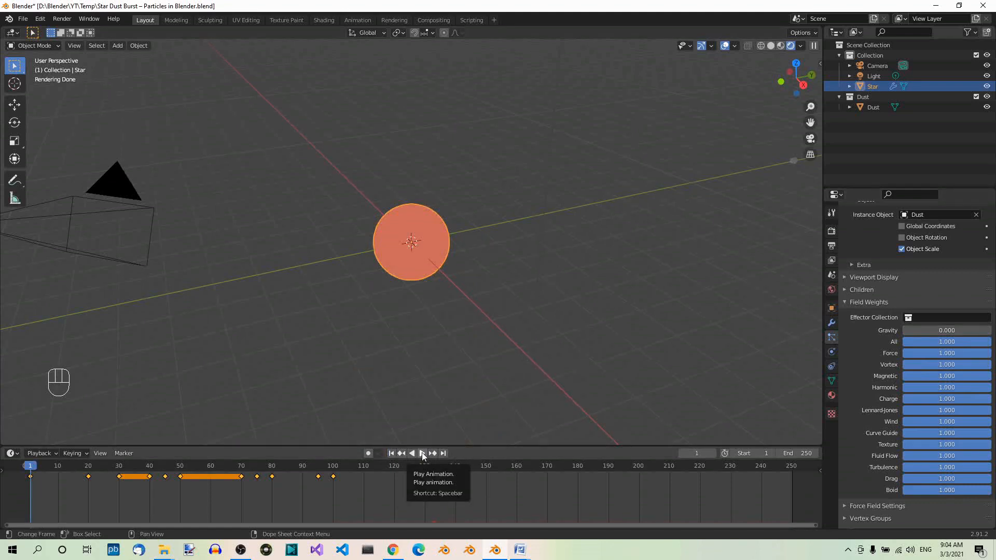
{"action": "left_click", "coordinate": [422, 452]}
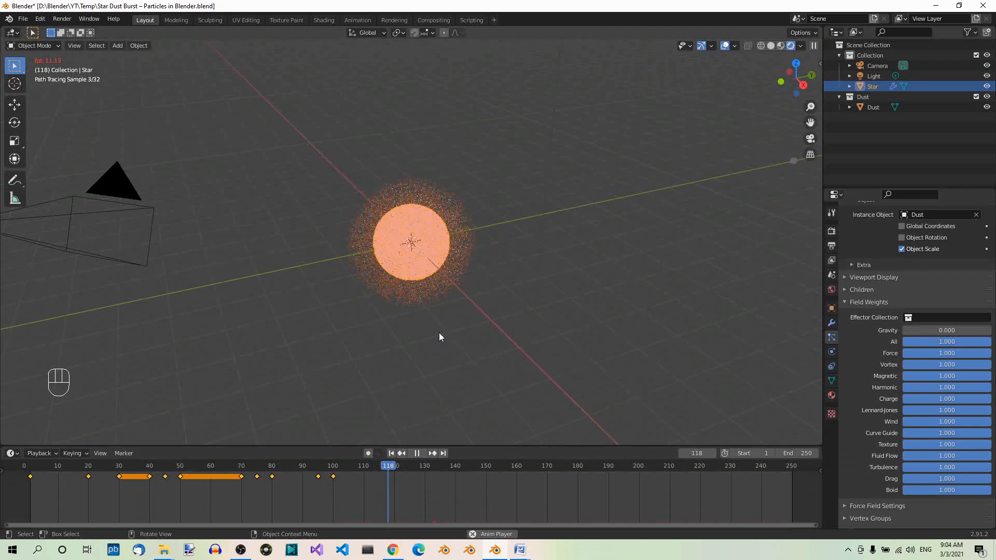
{"action": "key", "text": "space"}
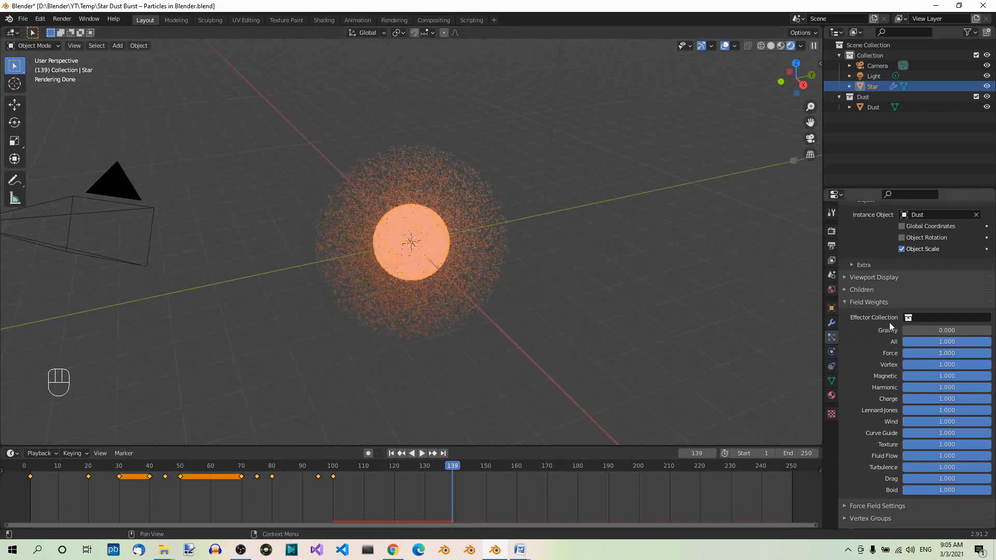
Set the render scale of the Star's particles to 0.07 and their scale randomness to 1
{"action": "scroll", "coordinate": [889, 321], "scroll_direction": "up", "scroll_amount": 4}
{"action": "scroll", "coordinate": [889, 317], "scroll_direction": "up", "scroll_amount": 12}
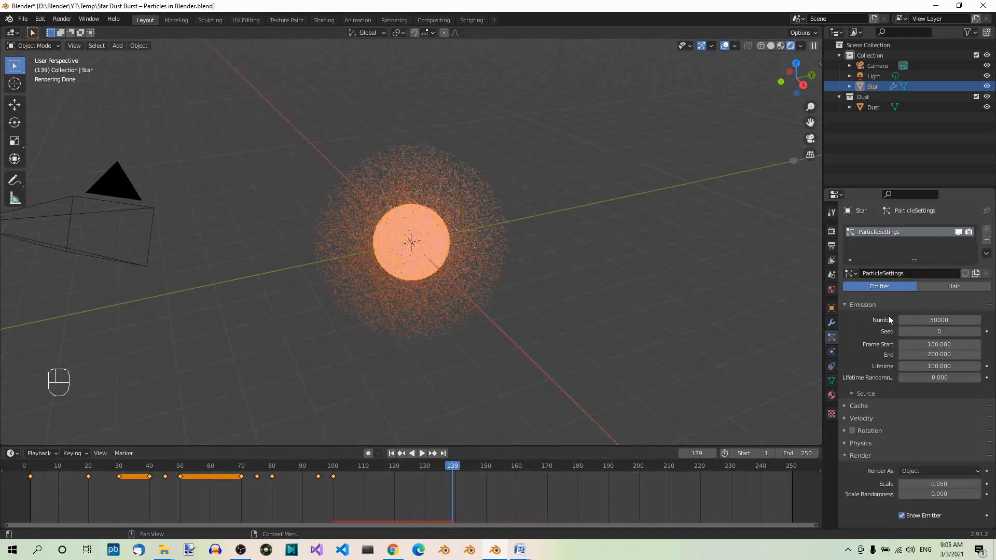
{"action": "scroll", "coordinate": [889, 317], "scroll_direction": "down", "scroll_amount": 4}
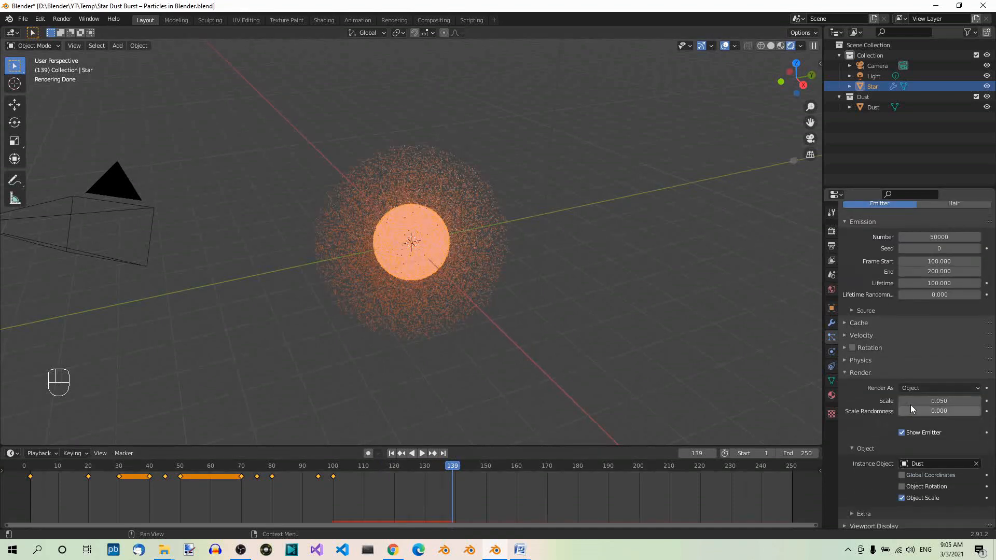
{"action": "left_click", "coordinate": [915, 401]}
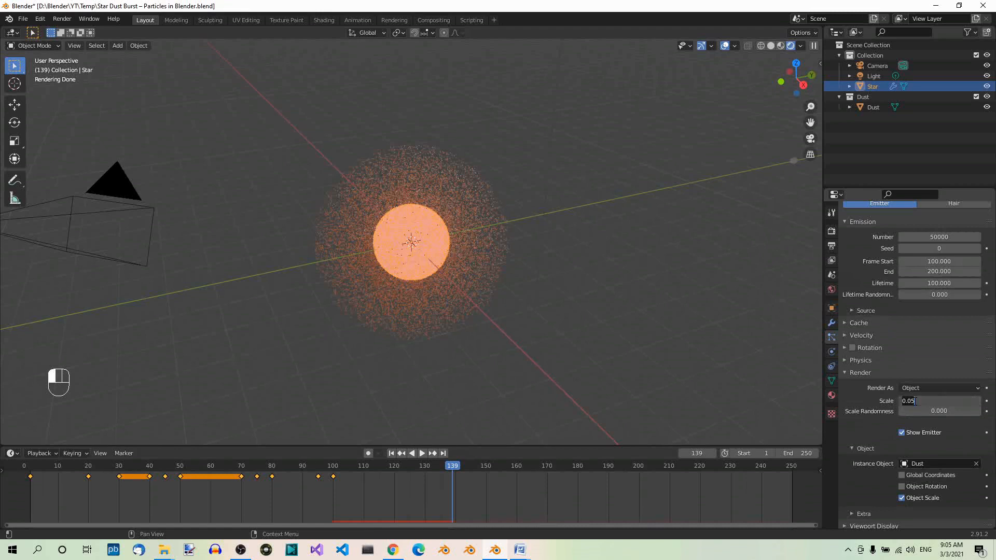
{"action": "type", "text": "0.07"}
{"action": "key", "text": "Return"}
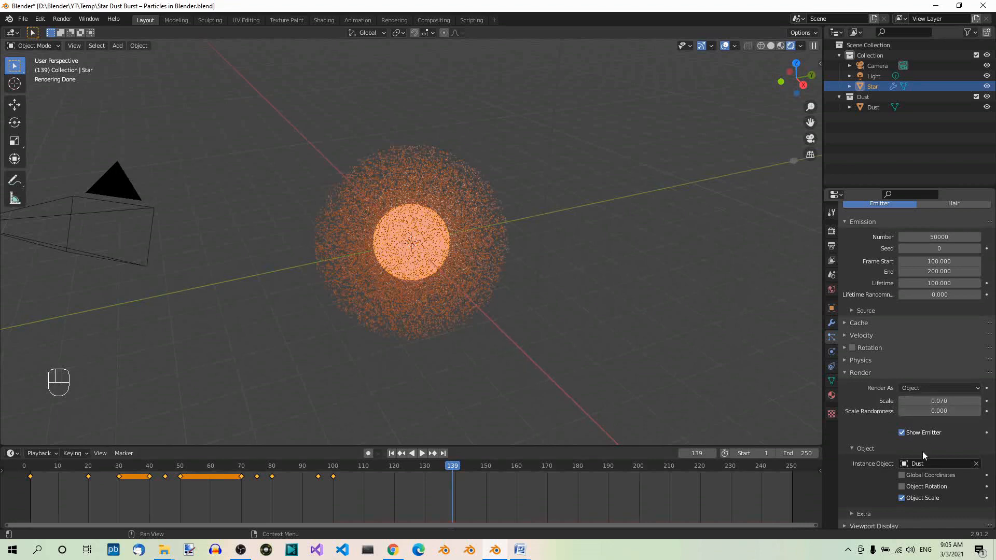
{"action": "left_click", "coordinate": [917, 412]}
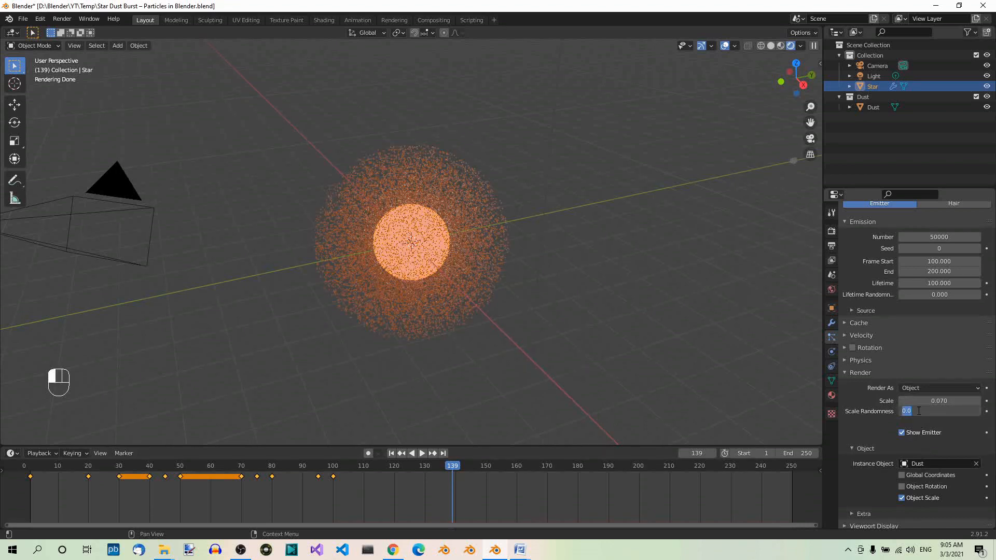
{"action": "type", "text": "1"}
{"action": "key", "text": "Return"}
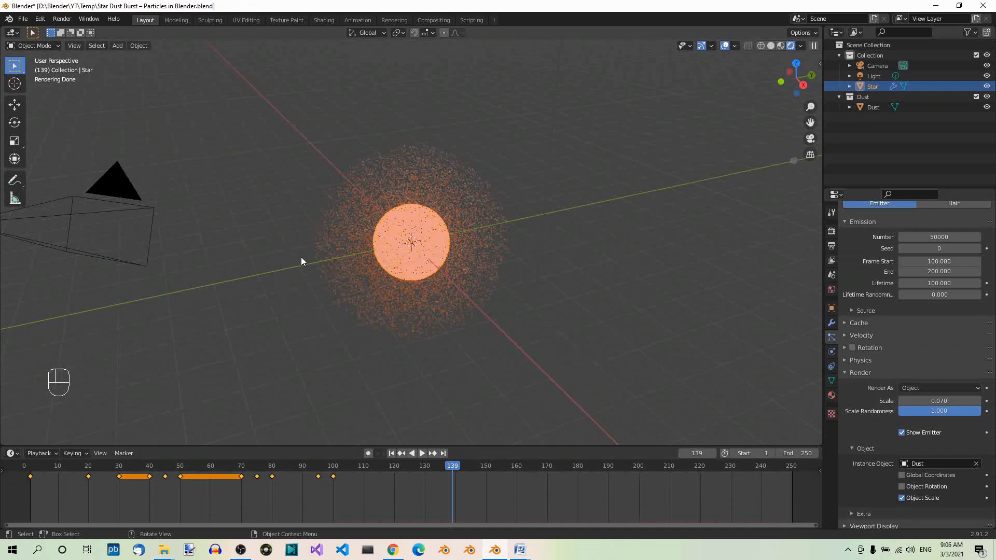
Add a Turbulence force field at the world origin with a radius of 2 m
{"action": "key", "text": "shift+a"}
{"action": "mouse_move", "coordinate": [296, 256]}
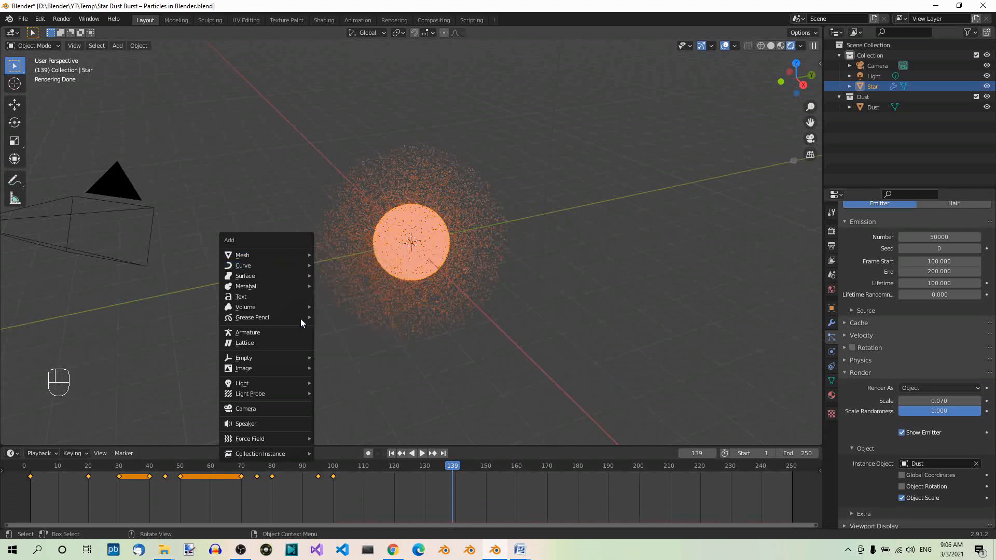
{"action": "mouse_move", "coordinate": [289, 439]}
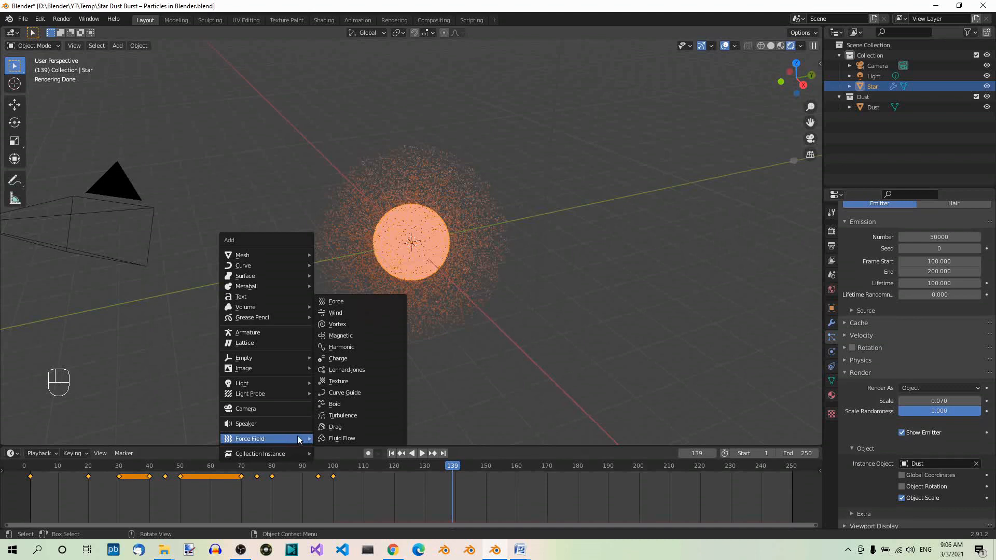
{"action": "left_click", "coordinate": [363, 416]}
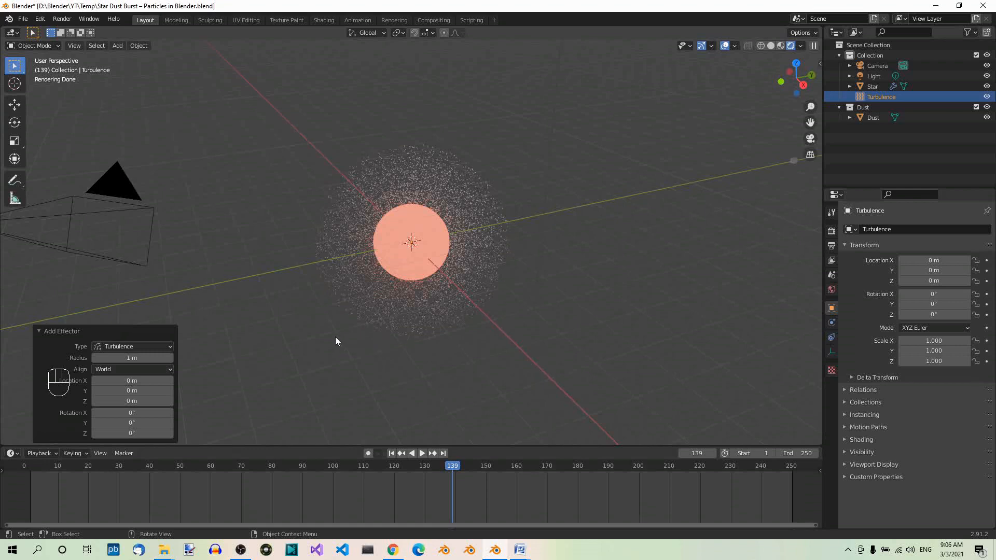
{"action": "left_click", "coordinate": [150, 358]}
{"action": "type", "text": "2"}
{"action": "key", "text": "Return"}
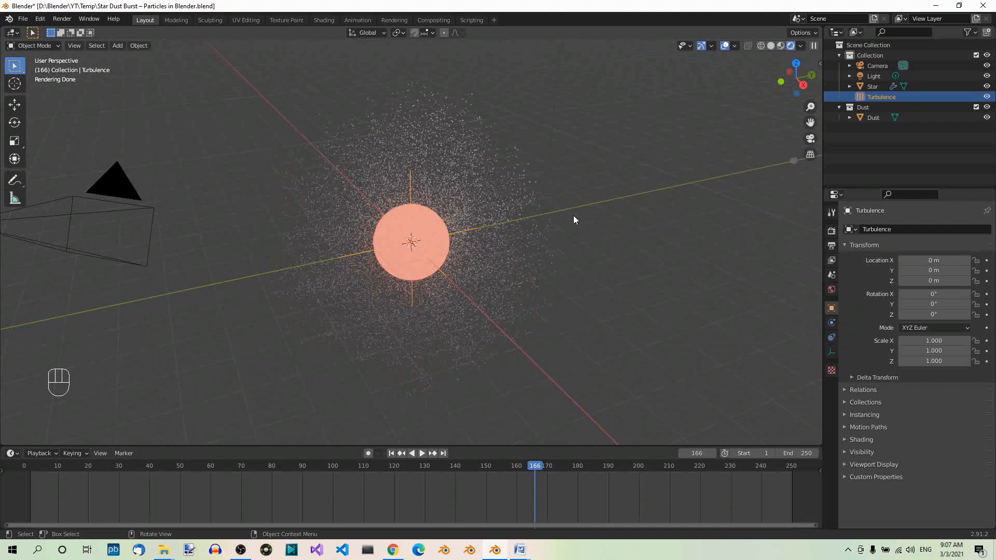
Set the Turbulence force field's strength to 20 and its flow to 5
{"action": "left_click", "coordinate": [832, 323]}
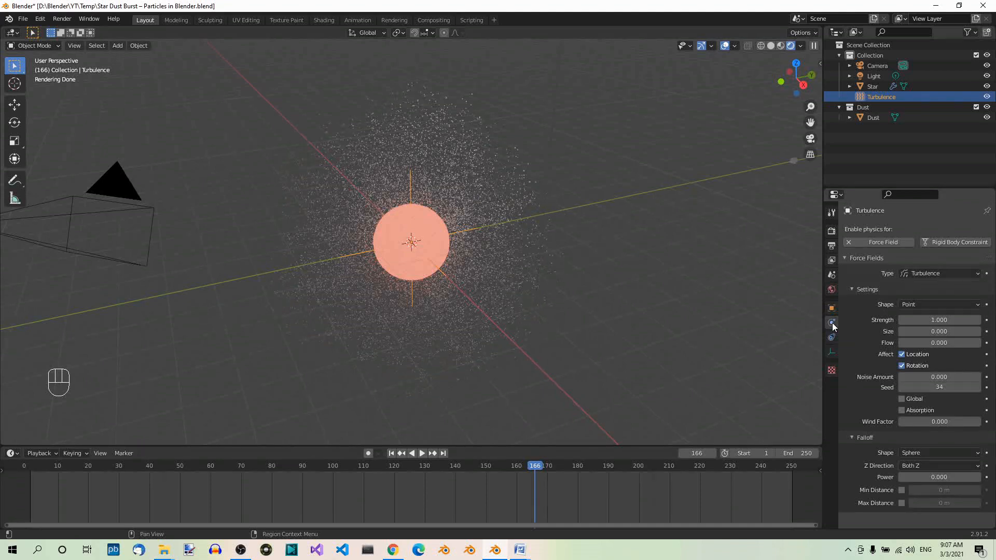
{"action": "left_click", "coordinate": [918, 320]}
{"action": "type", "text": "20"}
{"action": "key", "text": "Return"}
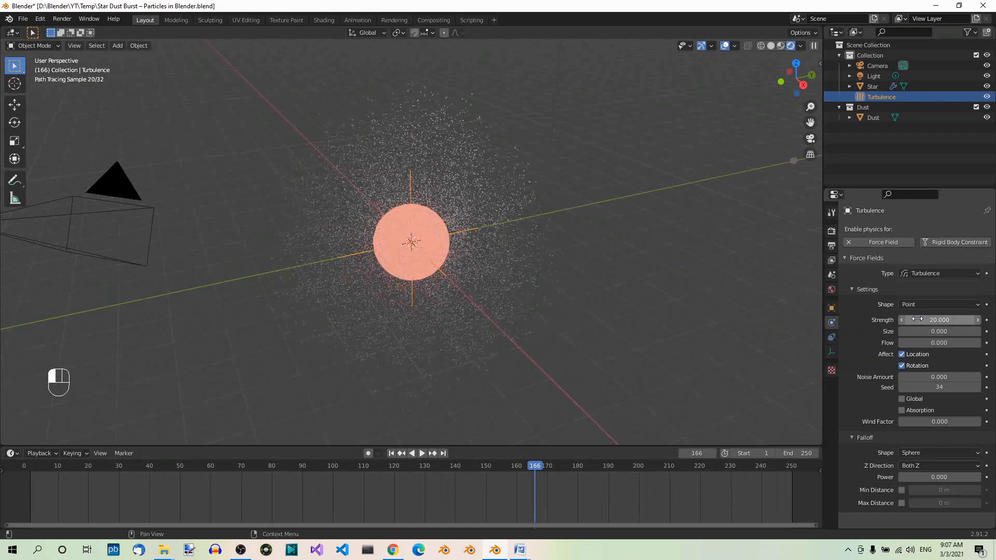
{"action": "left_click", "coordinate": [949, 343]}
{"action": "type", "text": "5"}
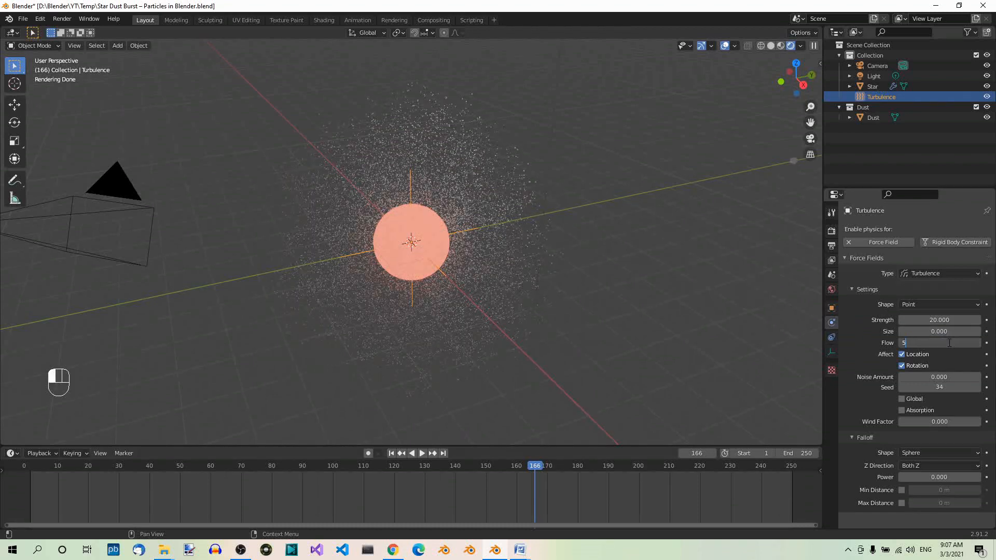
{"action": "key", "text": "Return"}
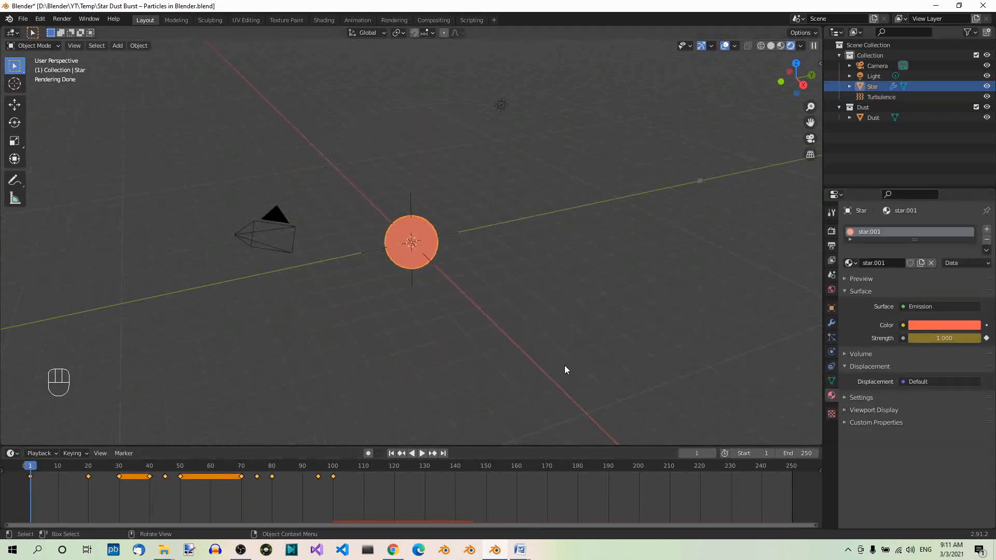
Play the animation from frame 1 past frame 200, stop it, and examine how the turbulence swirls the particles around the Star
{"action": "left_click", "coordinate": [422, 453]}
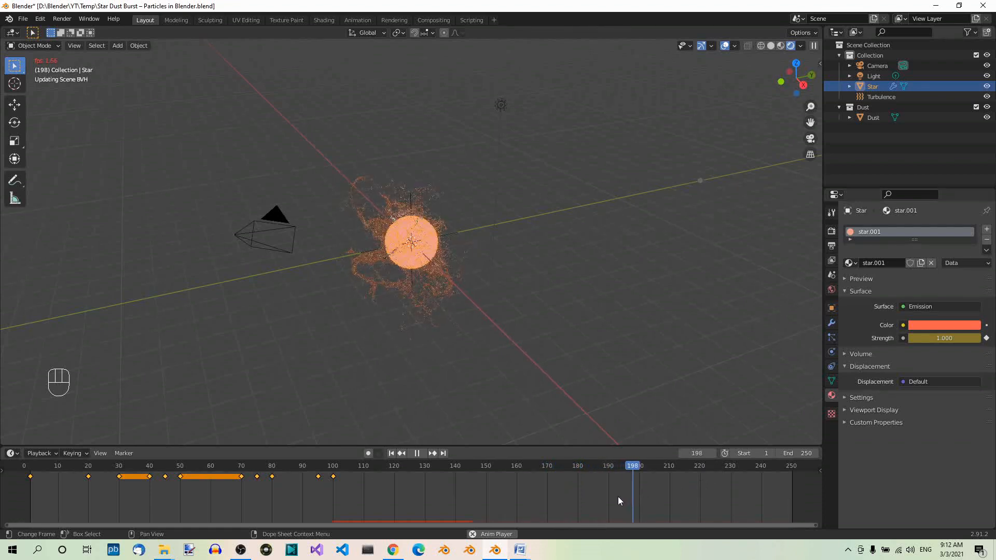
{"action": "left_click", "coordinate": [411, 455]}
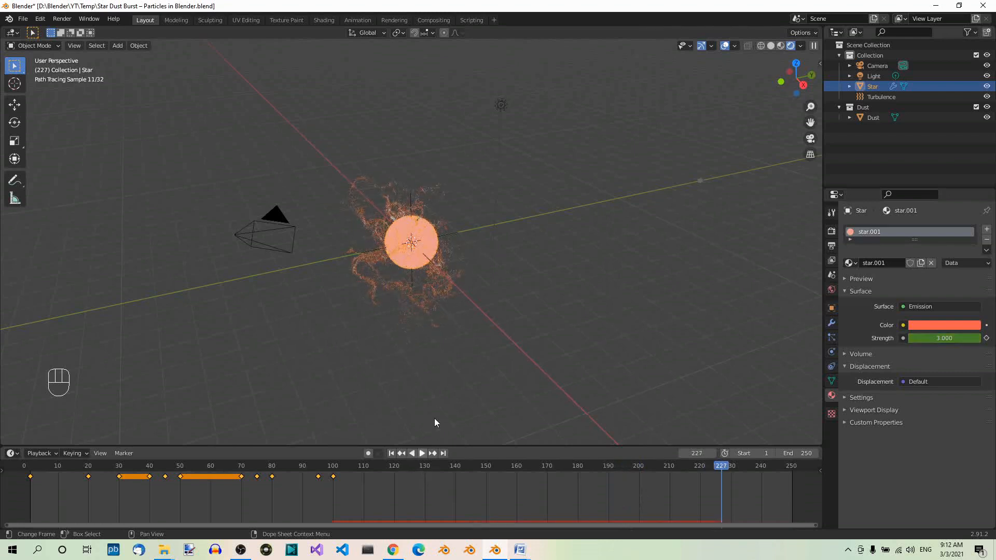
{"action": "scroll", "coordinate": [445, 260], "scroll_direction": "up", "scroll_amount": 2}
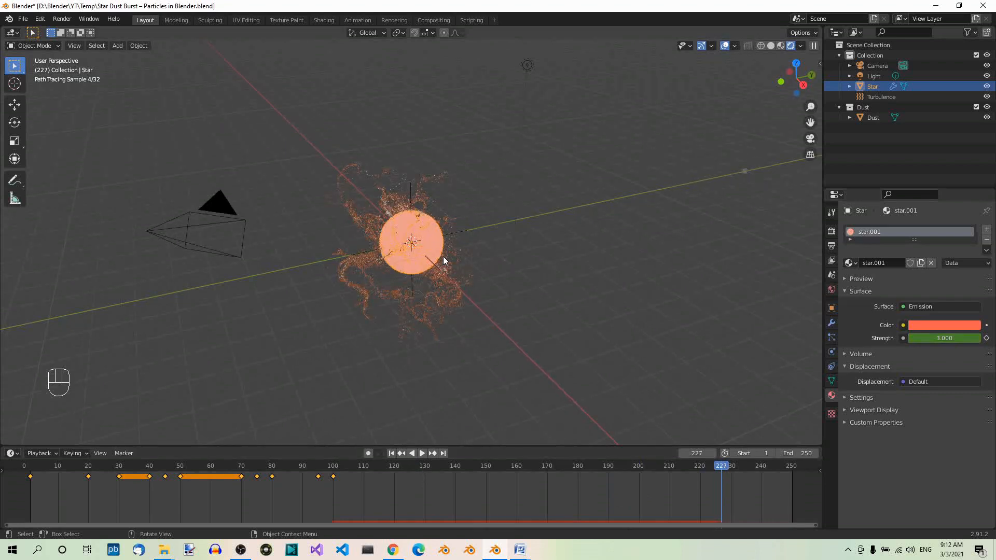
{"action": "scroll", "coordinate": [444, 260], "scroll_direction": "up", "scroll_amount": 2}
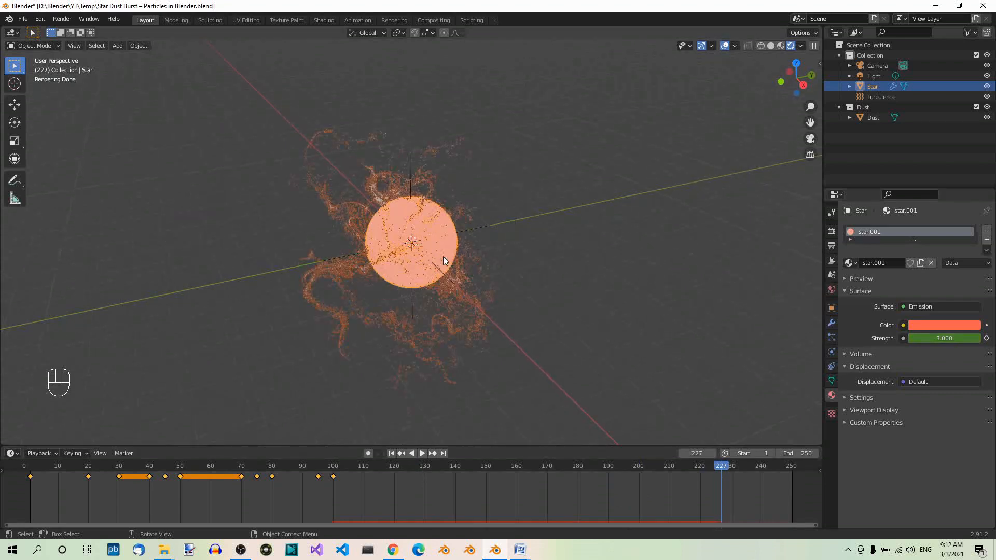
Create a new material for the Dust object in the Shading workspace and delete its Principled BSDF node
{"action": "left_click", "coordinate": [876, 119]}
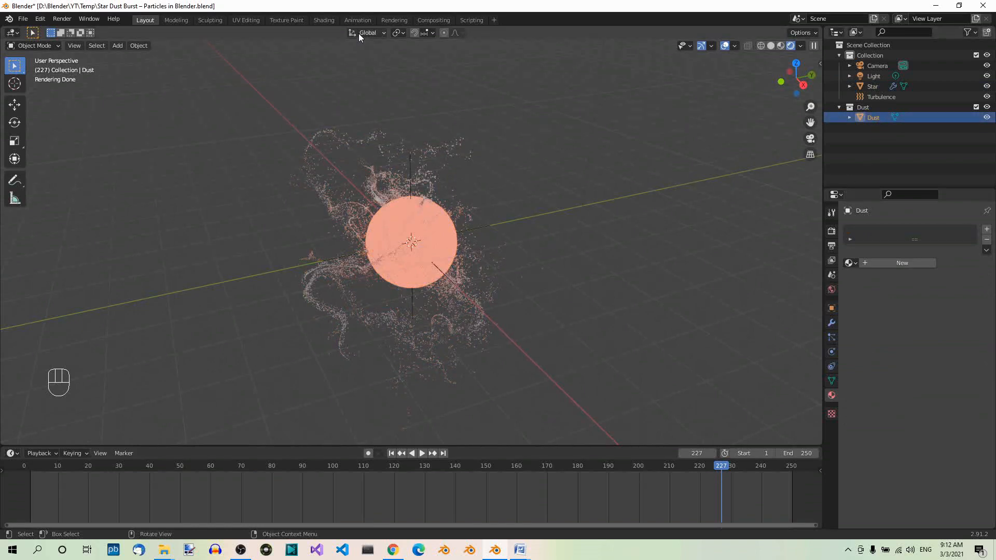
{"action": "left_click", "coordinate": [321, 20]}
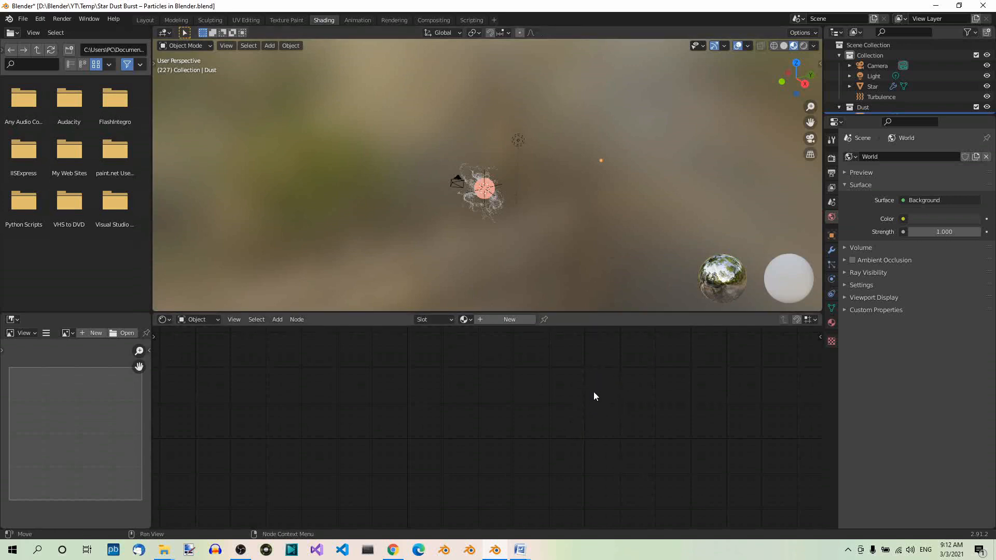
{"action": "left_click", "coordinate": [518, 319]}
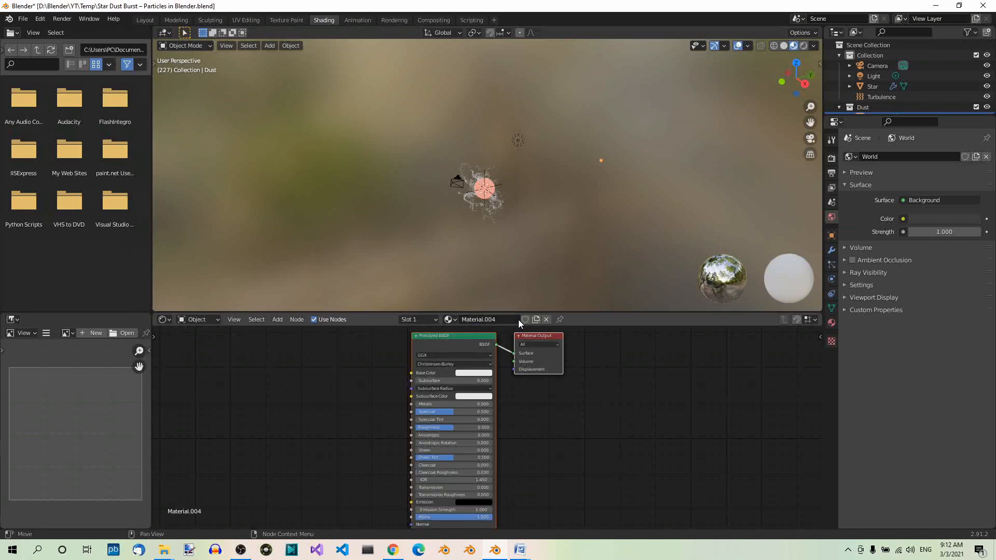
{"action": "left_click", "coordinate": [462, 341]}
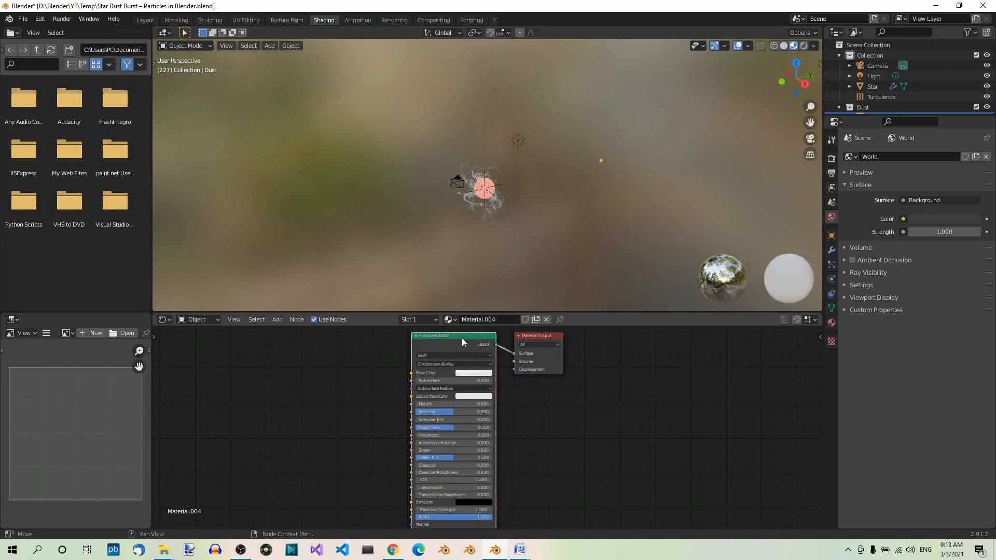
{"action": "key", "text": "x"}
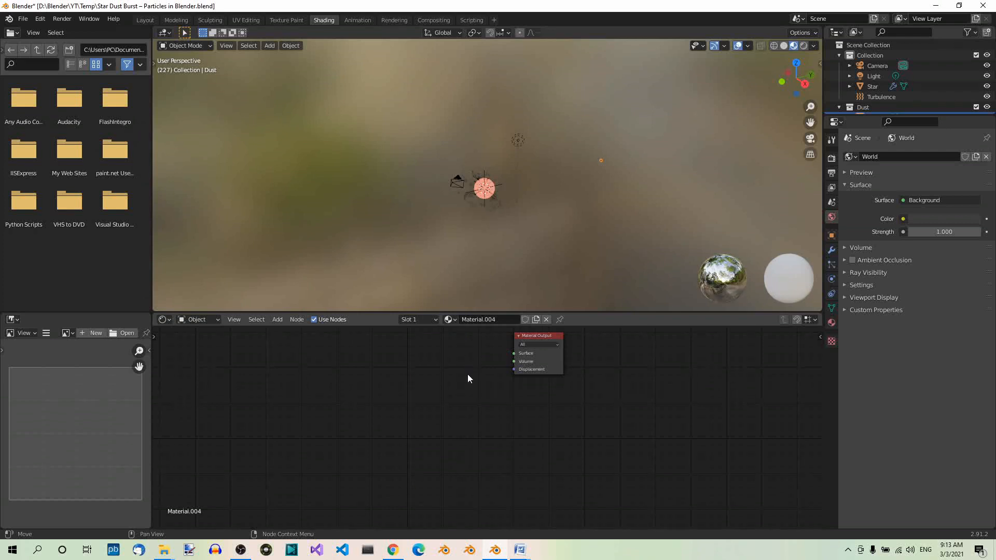
Add an Emission shader to the Dust material and connect it to the Surface input of the Material Output
{"action": "key", "text": "shift+a"}
{"action": "mouse_move", "coordinate": [468, 374]}
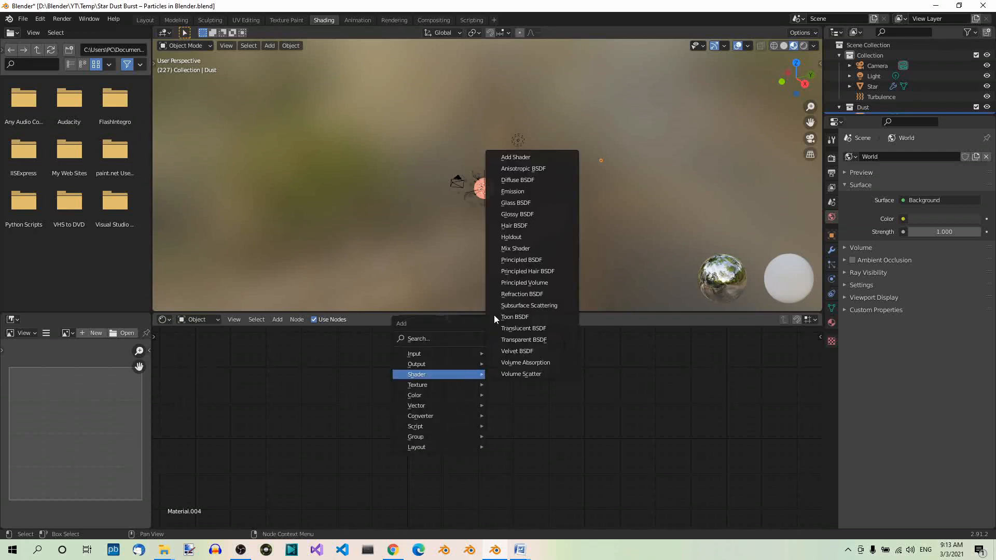
{"action": "left_click", "coordinate": [513, 190]}
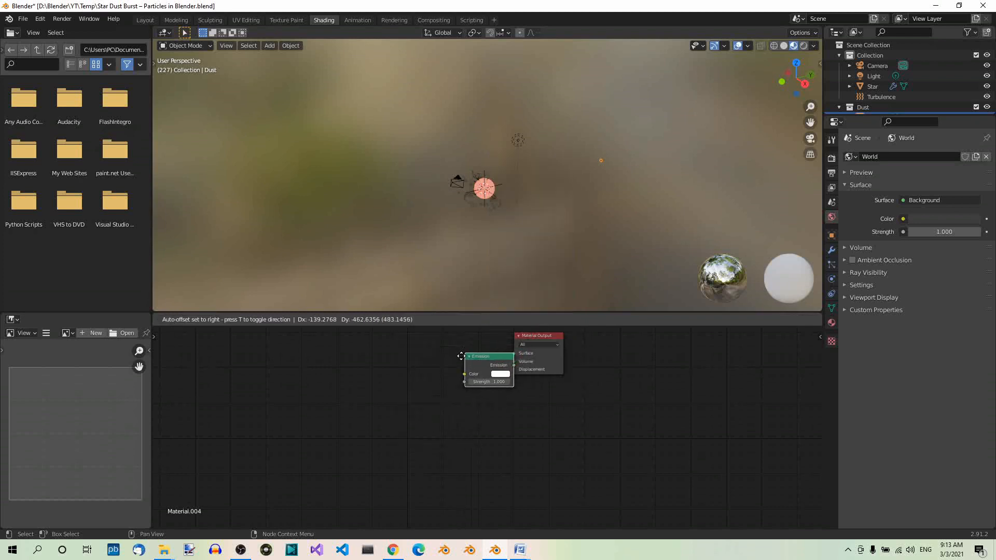
{"action": "left_click", "coordinate": [415, 346]}
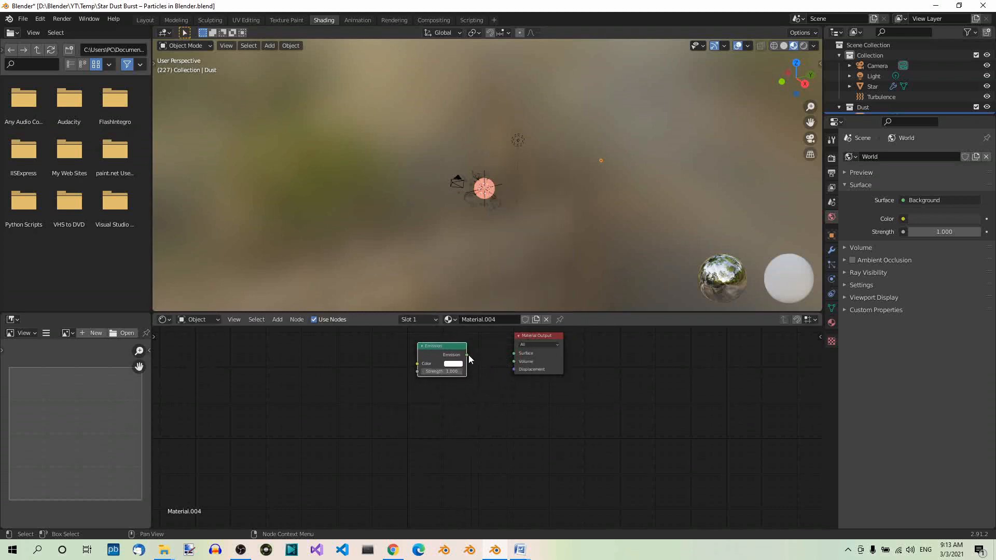
{"action": "left_click_drag", "start_coordinate": [468, 355], "coordinate": [515, 355]}
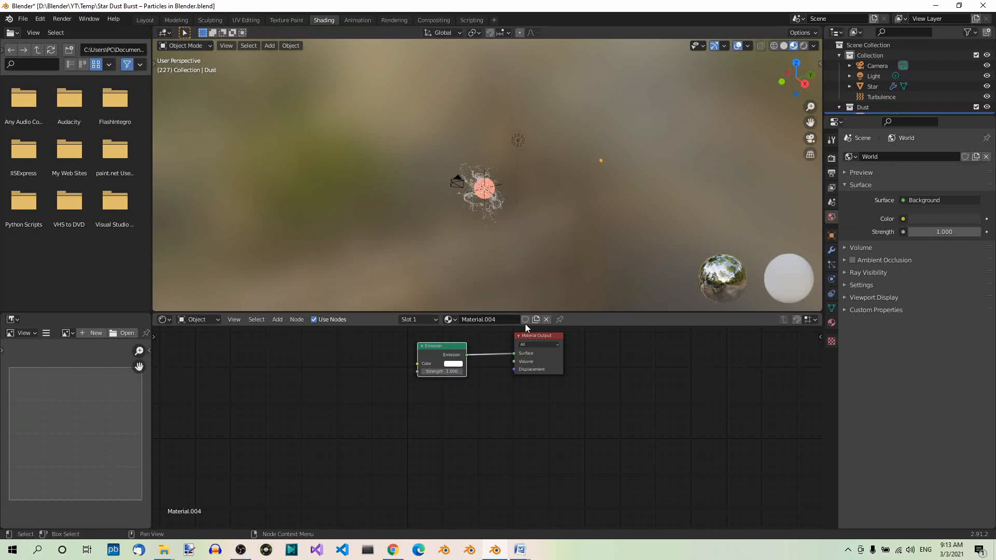
Switch the 3D view of the Shading workspace to rendered shading, with the Star and its particles seen close up
{"action": "scroll", "coordinate": [524, 228], "scroll_direction": "up", "scroll_amount": 5}
{"action": "scroll", "coordinate": [525, 232], "scroll_direction": "up", "scroll_amount": 2}
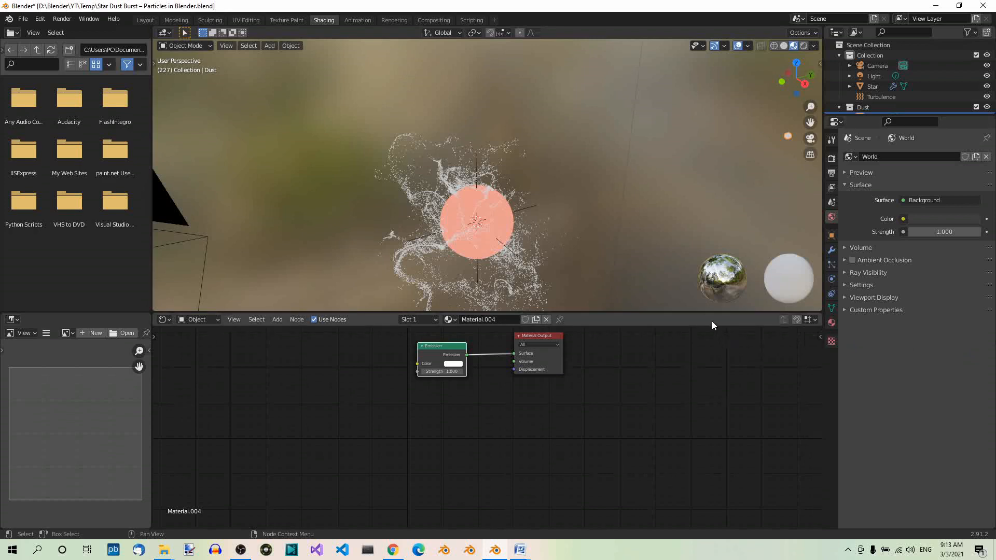
{"action": "left_click", "coordinate": [803, 46]}
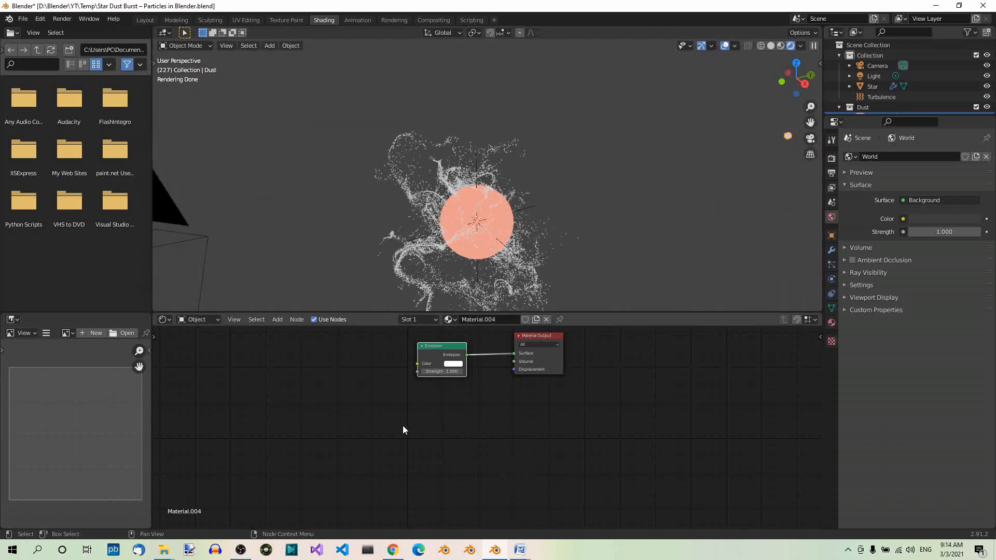
Add a Particle Info node to the Dust material, well to the left of the Emission node
{"action": "key", "text": "shift+a"}
{"action": "mouse_move", "coordinate": [383, 422]}
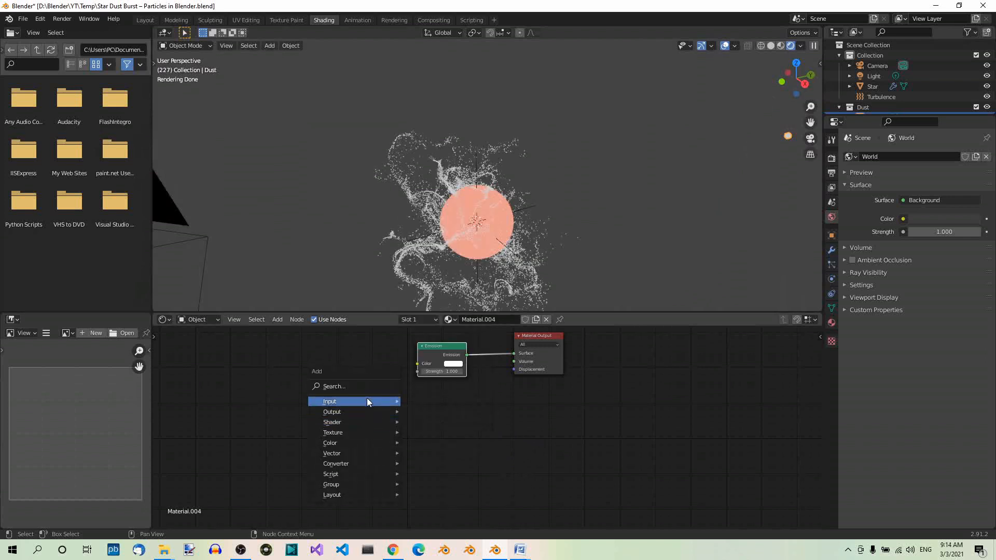
{"action": "mouse_move", "coordinate": [366, 398]}
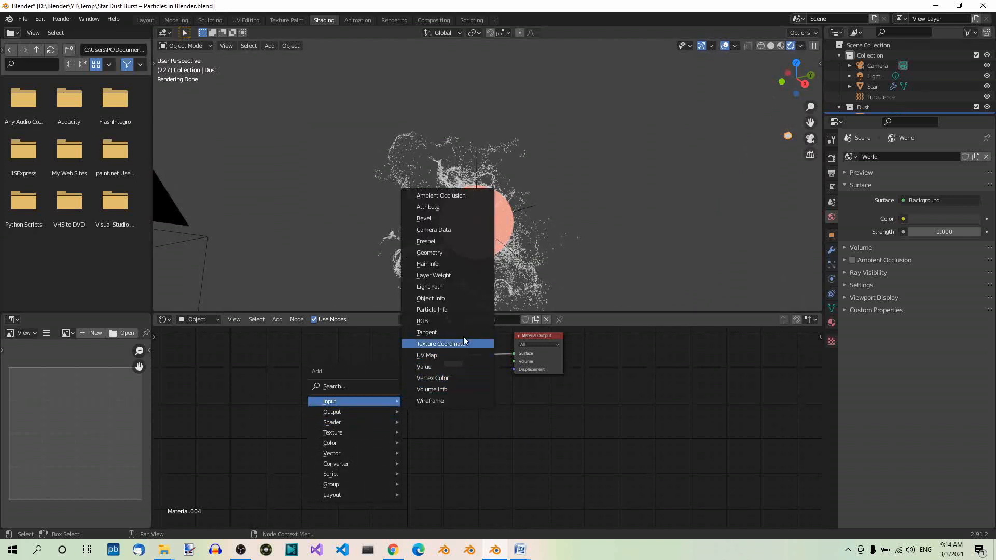
{"action": "left_click", "coordinate": [461, 308]}
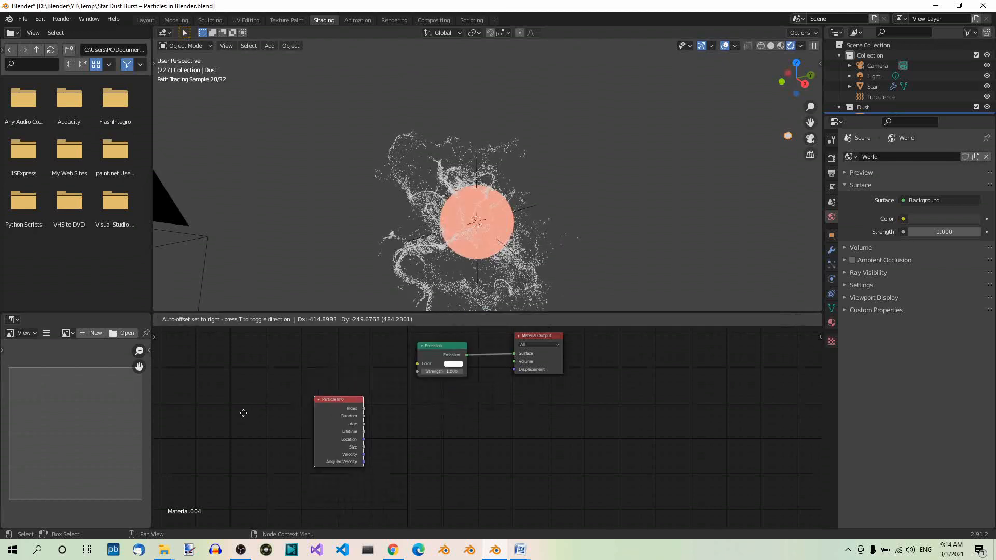
{"action": "left_click", "coordinate": [199, 388]}
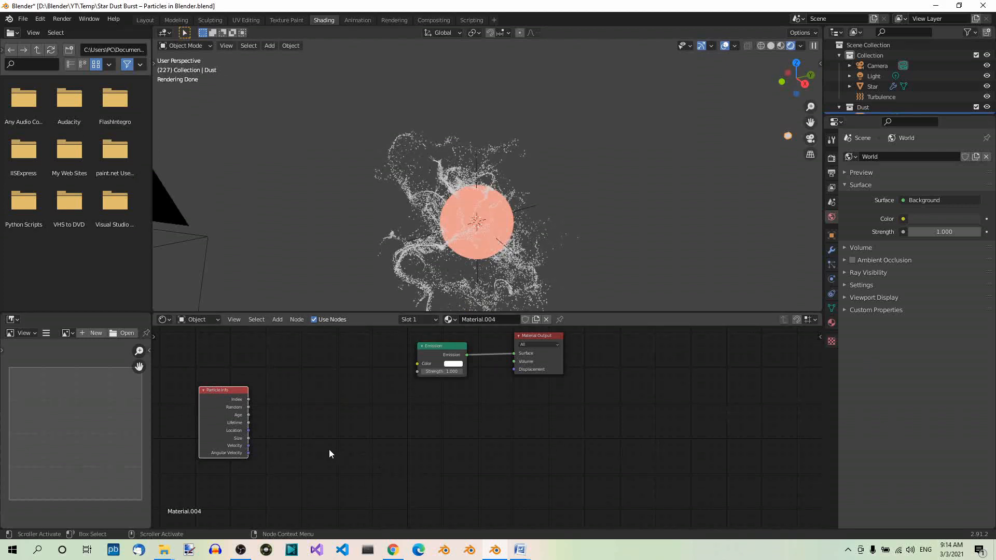
Add a Math node just to the right of the Particle Info node
{"action": "key", "text": "shift+a"}
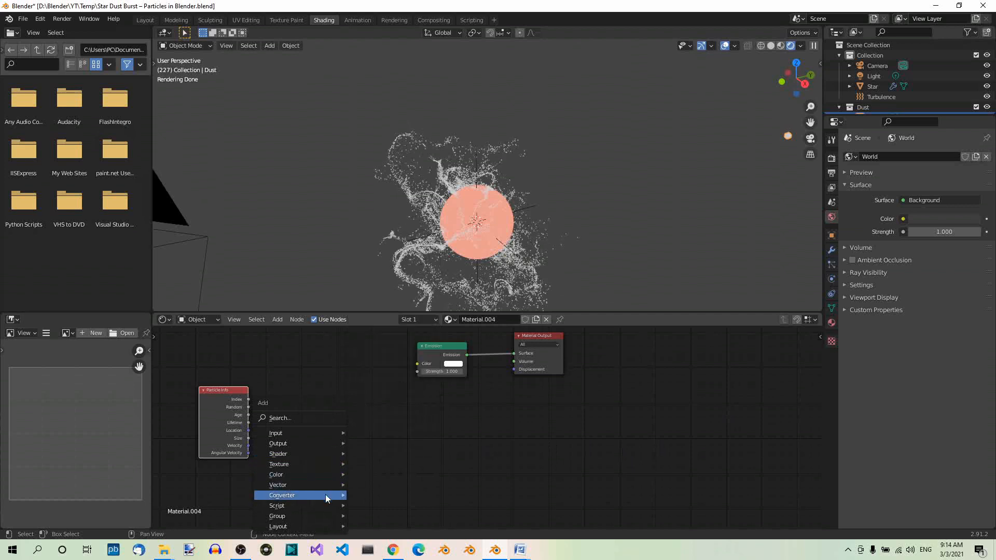
{"action": "mouse_move", "coordinate": [328, 495]}
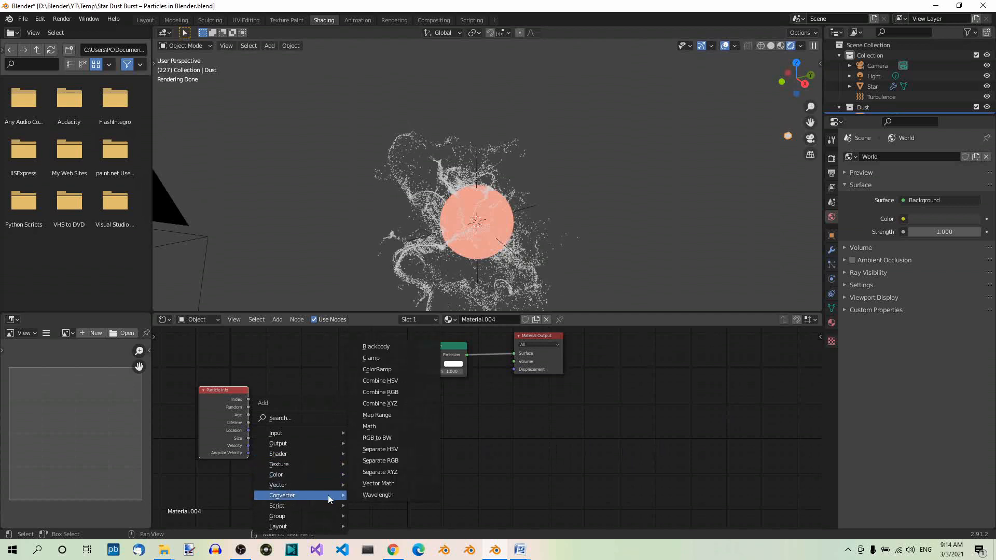
{"action": "left_click", "coordinate": [414, 427]}
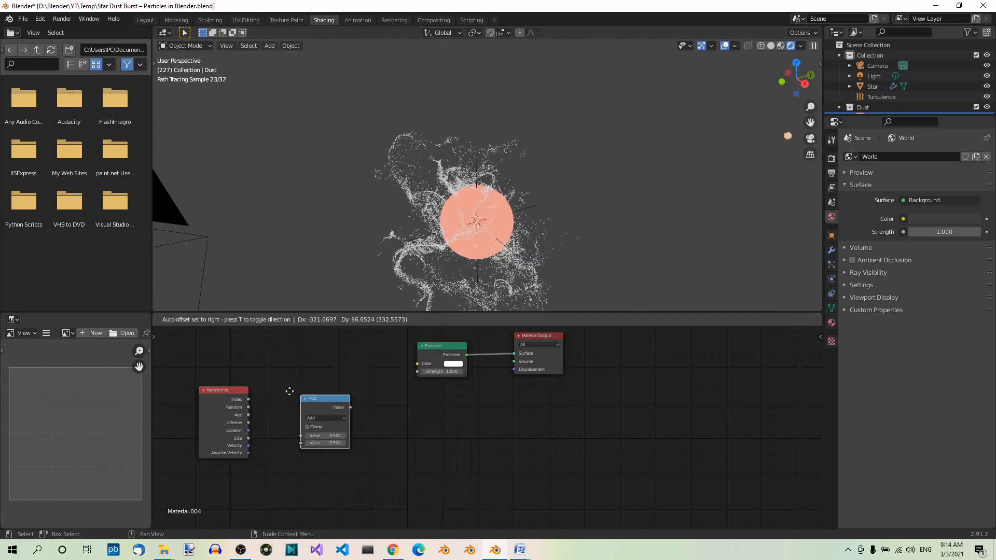
{"action": "left_click", "coordinate": [274, 382]}
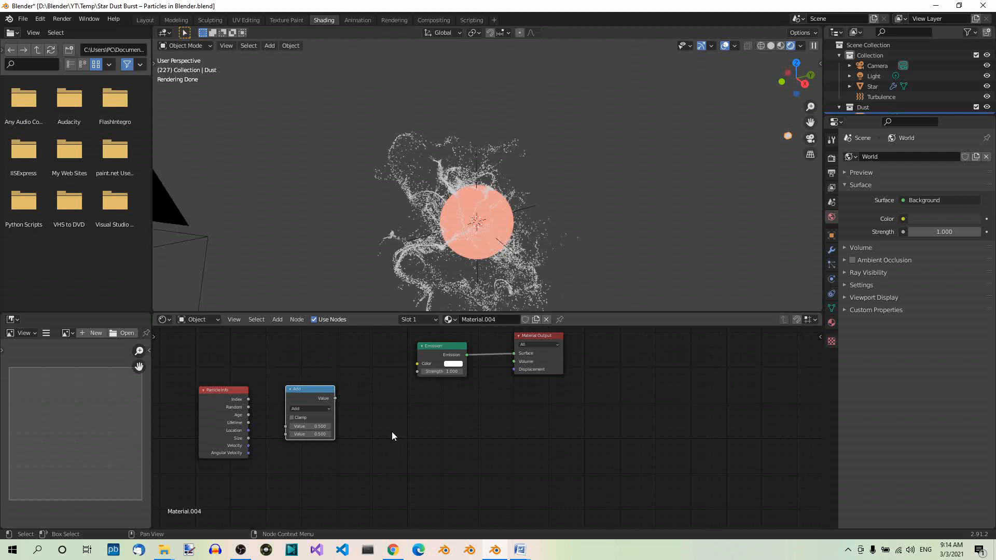
Add a ColorRamp node to the right of the Math node, below the Emission node
{"action": "key", "text": "shift+a"}
{"action": "mouse_move", "coordinate": [391, 432]}
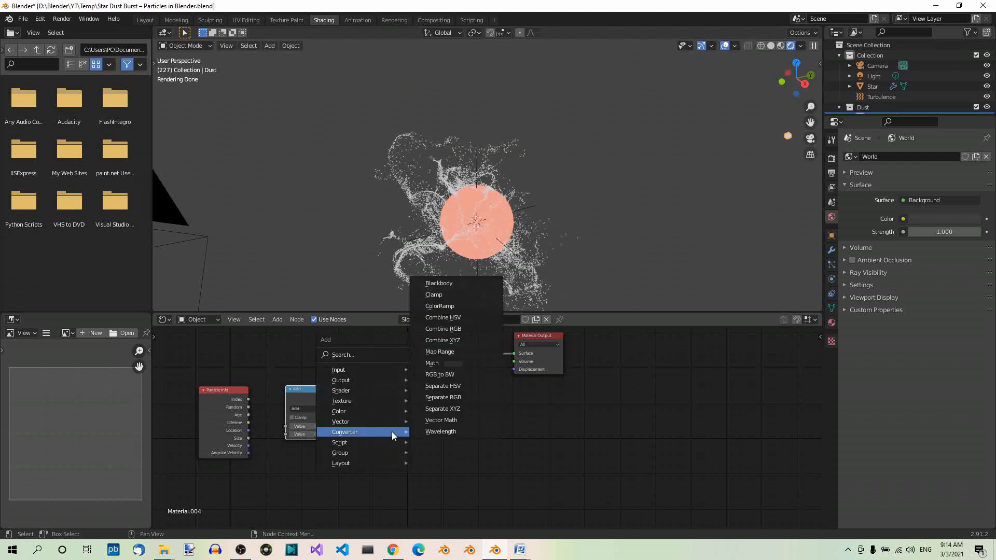
{"action": "left_click", "coordinate": [443, 306]}
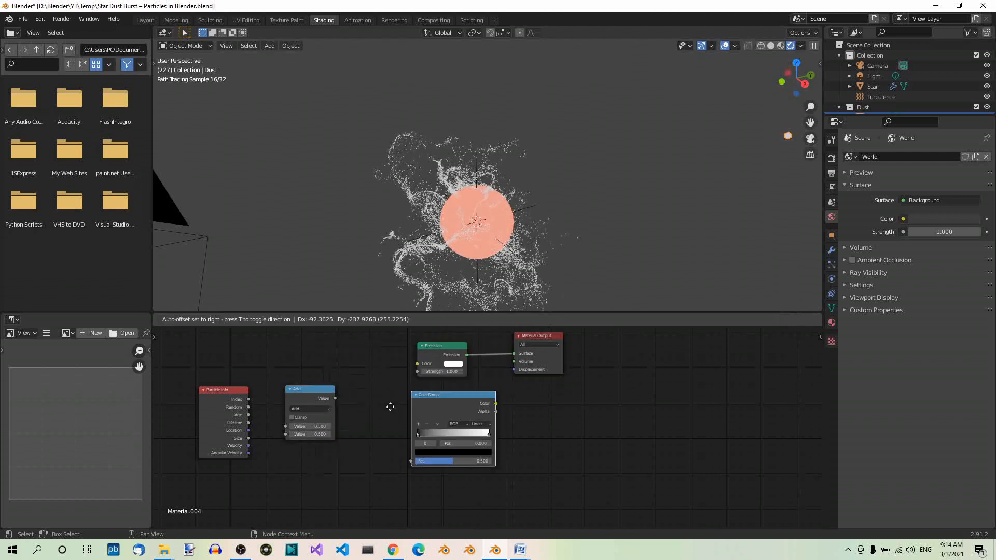
{"action": "left_click", "coordinate": [333, 426]}
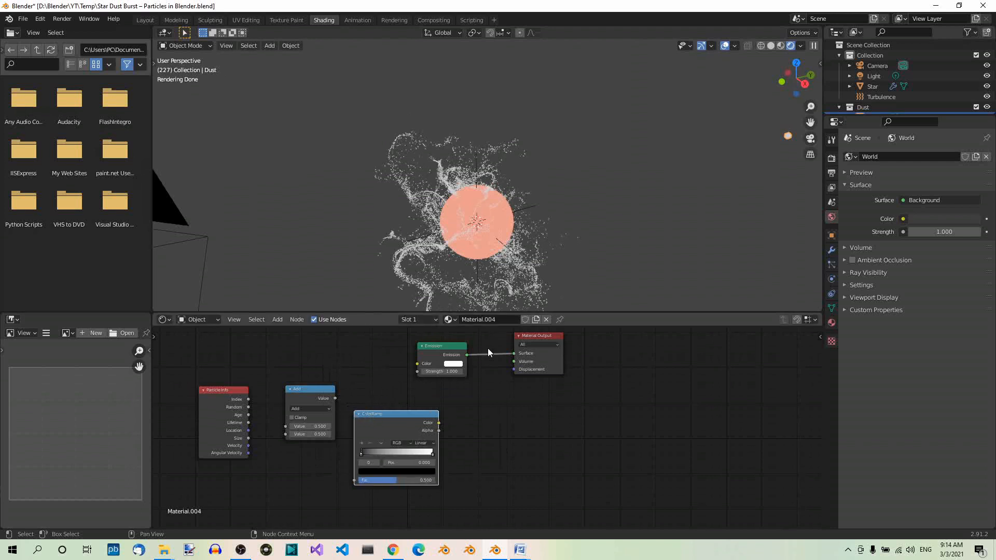
Move the Emission and Material Output nodes well to the right, and shift the ColorRamp node into the gap beside the Math node
{"action": "left_click", "coordinate": [451, 351]}
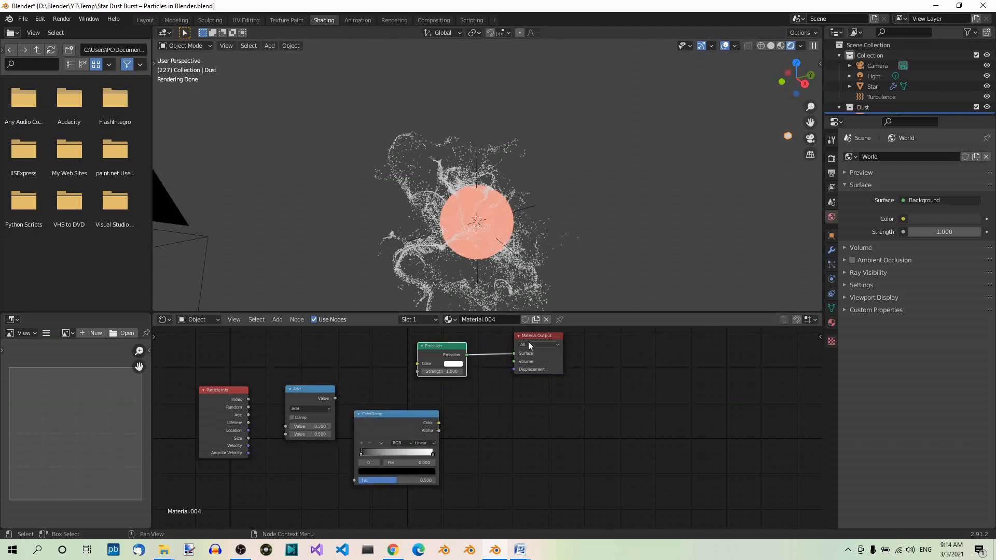
{"action": "left_click", "coordinate": [546, 338], "text": "shift"}
{"action": "key", "text": "g"}
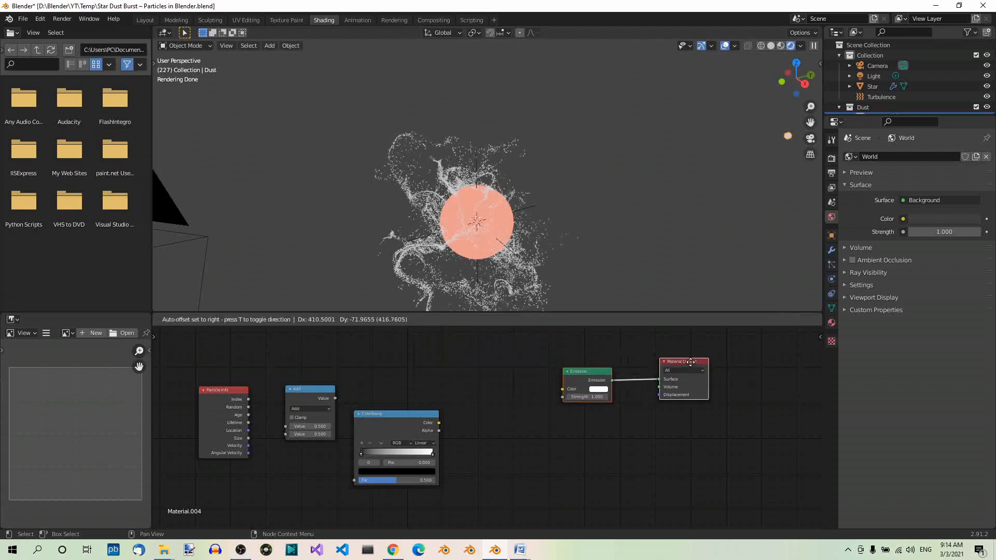
{"action": "left_click", "coordinate": [690, 361]}
{"action": "left_click", "coordinate": [409, 413]}
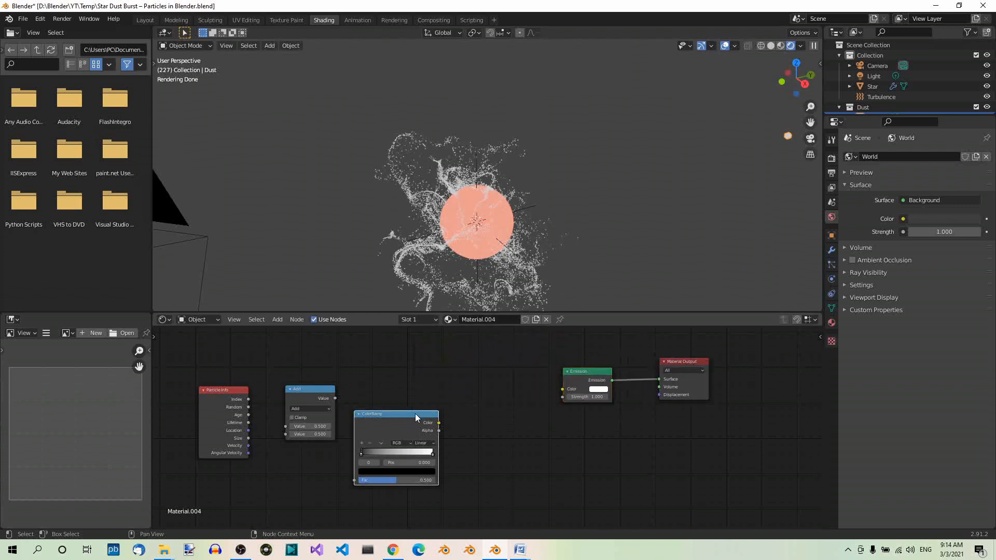
{"action": "left_click_drag", "start_coordinate": [416, 413], "coordinate": [455, 400]}
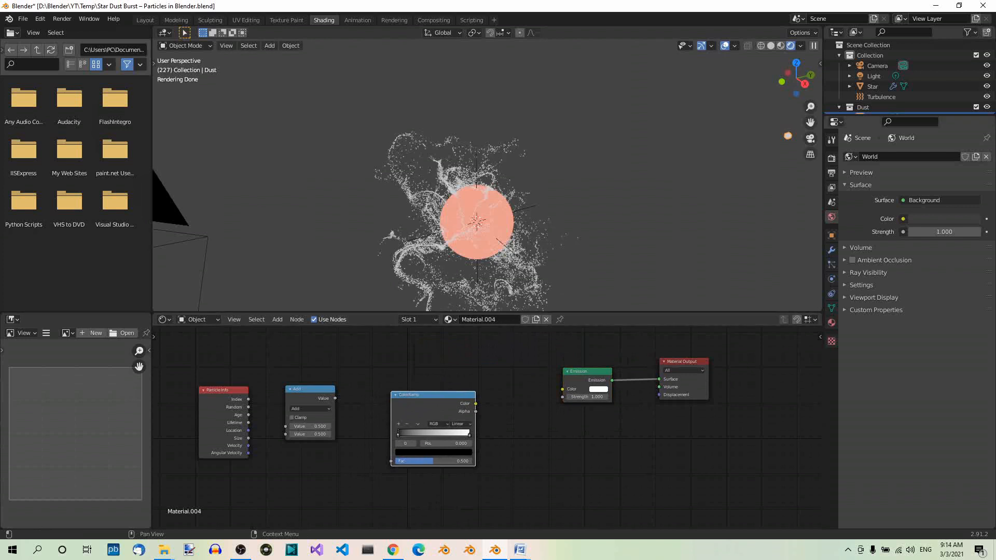
Connect Particle Info's Age and Lifetime to the Math node's first and second Value inputs and set its operation to Divide
{"action": "scroll", "coordinate": [428, 443], "scroll_direction": "up", "scroll_amount": 2}
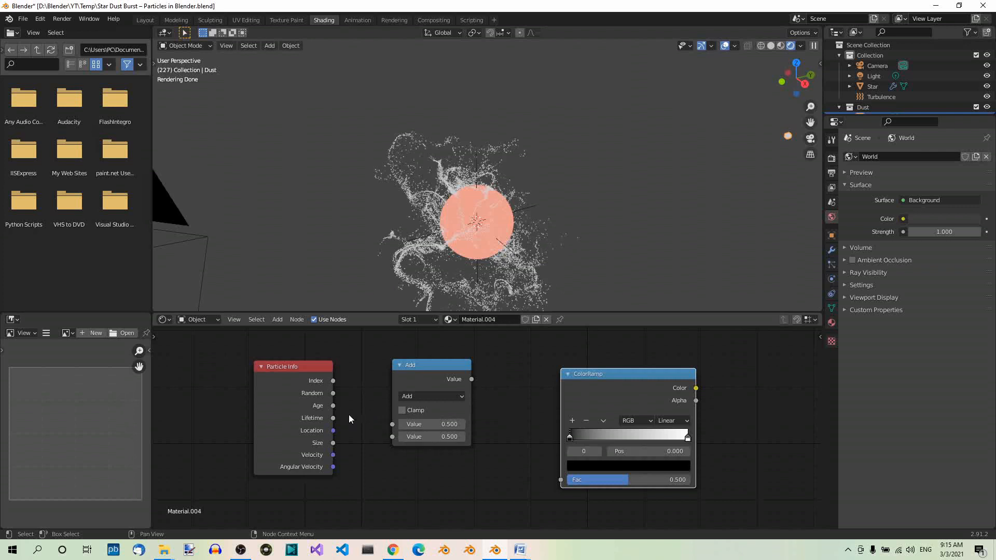
{"action": "left_click_drag", "start_coordinate": [334, 405], "coordinate": [395, 439]}
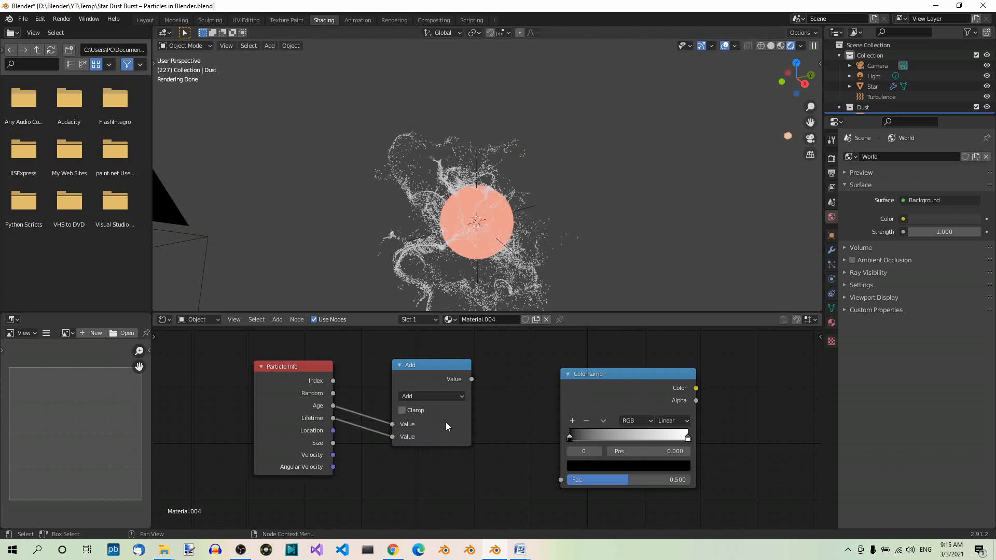
{"action": "left_click", "coordinate": [460, 397]}
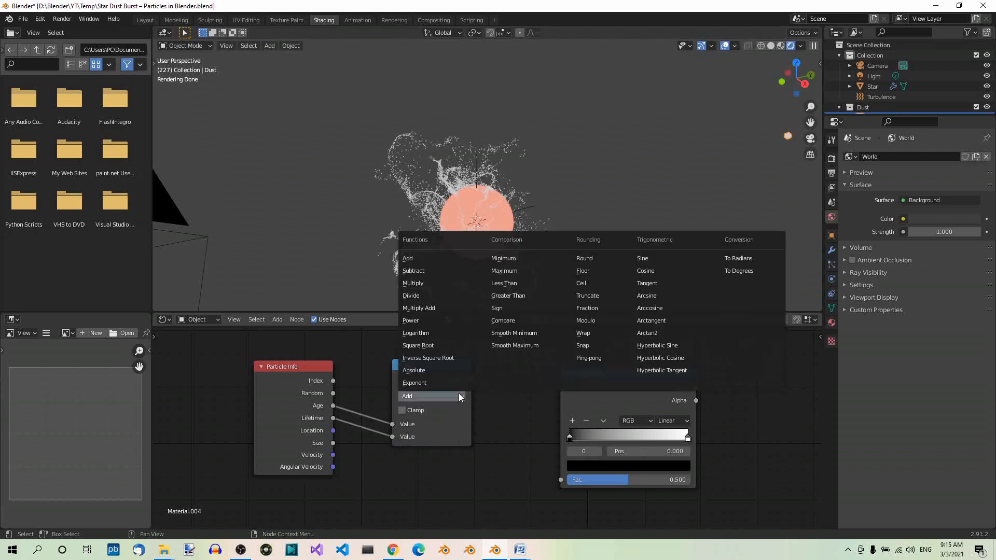
{"action": "left_click", "coordinate": [436, 295]}
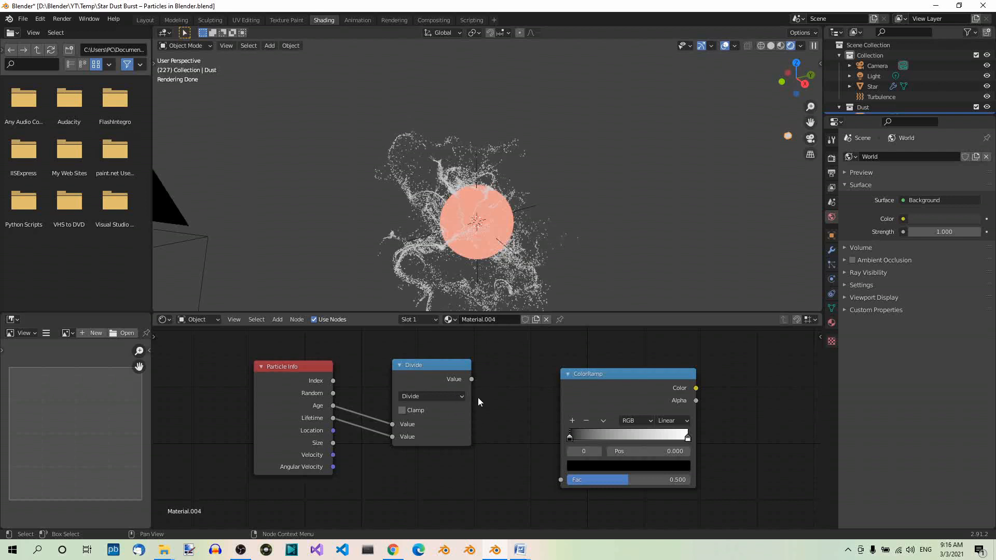
Connect the Divide result to the ColorRamp's Fac input and the ColorRamp's Color output to the Emission node's Color
{"action": "left_click_drag", "start_coordinate": [472, 381], "coordinate": [561, 480]}
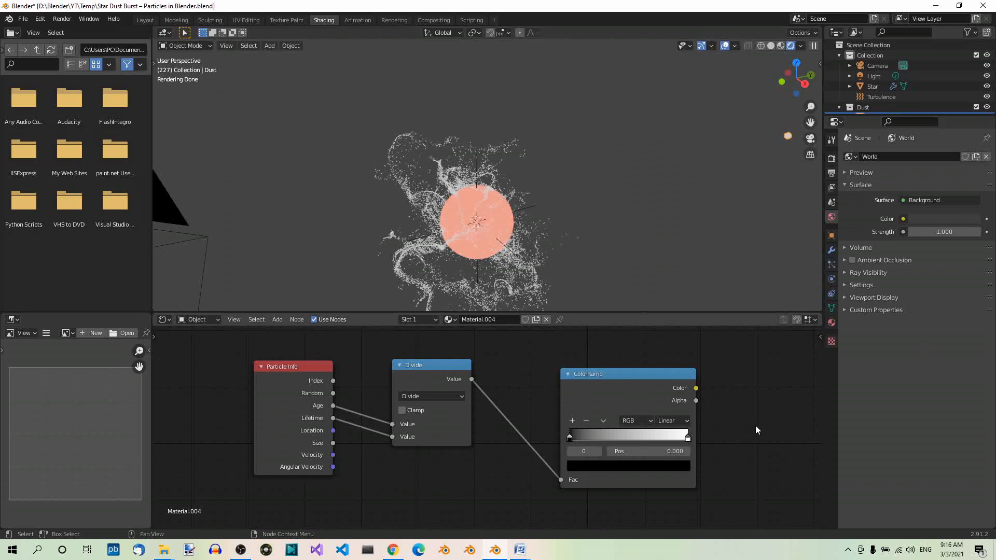
{"action": "middle_click_drag", "start_coordinate": [756, 425], "coordinate": [546, 427]}
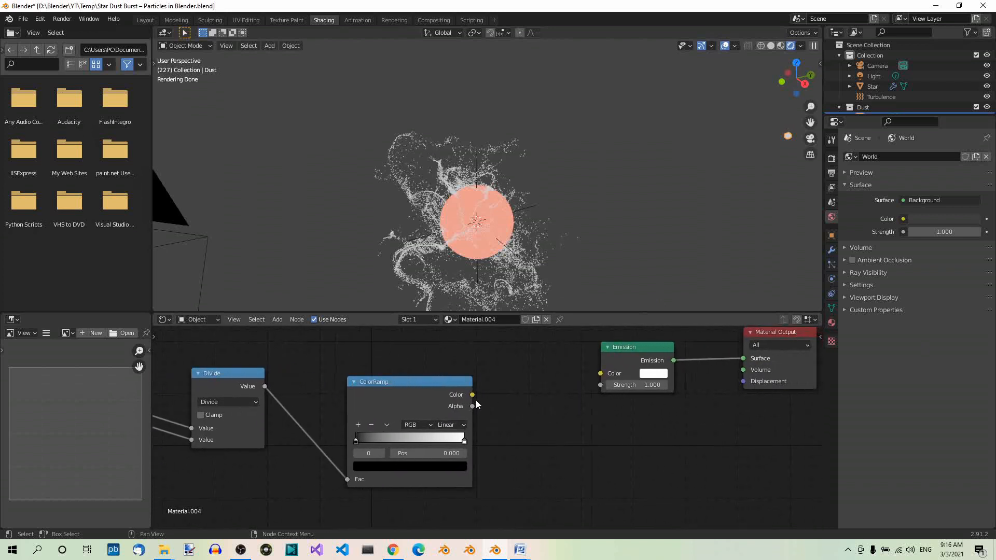
{"action": "left_click_drag", "start_coordinate": [474, 395], "coordinate": [600, 374]}
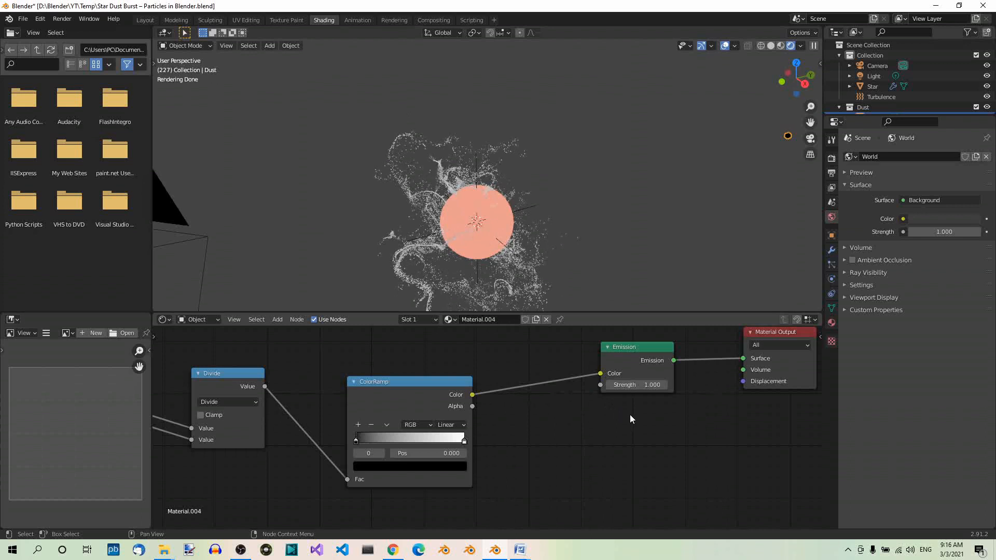
Set the Emission node's strength to 15
{"action": "double_click", "coordinate": [627, 386]}
{"action": "type", "text": "15"}
{"action": "key", "text": "Return"}
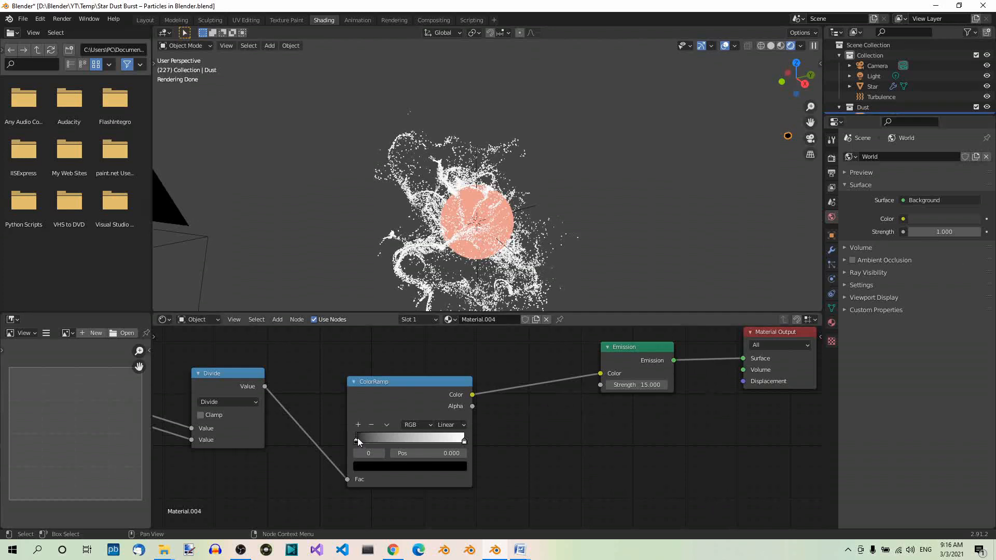
Slide the ColorRamp's black stop to position 0.514 and check the effect on the particles around the Star
{"action": "left_click_drag", "start_coordinate": [355, 439], "coordinate": [416, 438]}
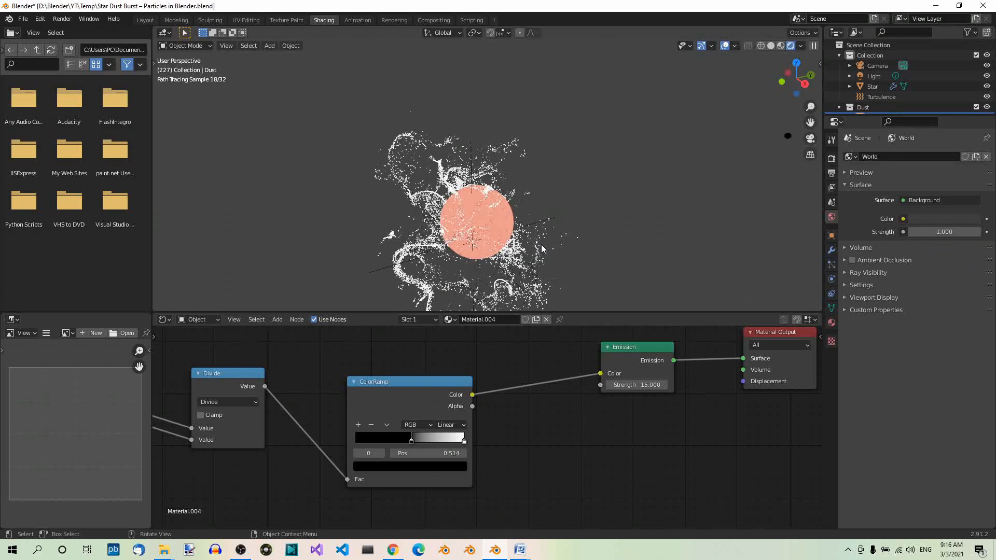
{"action": "scroll", "coordinate": [541, 244], "scroll_direction": "up", "scroll_amount": 2}
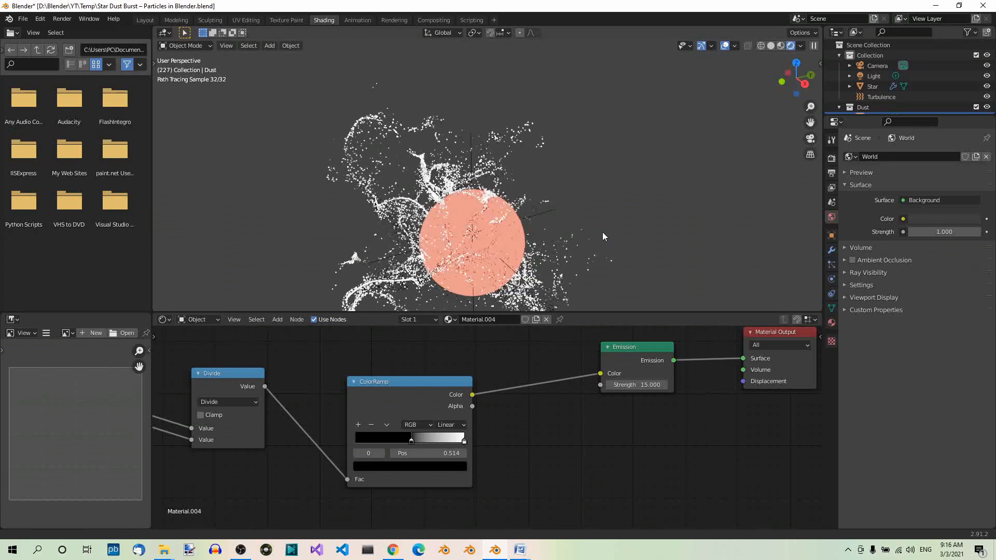
{"action": "middle_click_drag", "start_coordinate": [602, 232], "coordinate": [609, 156], "text": "shift"}
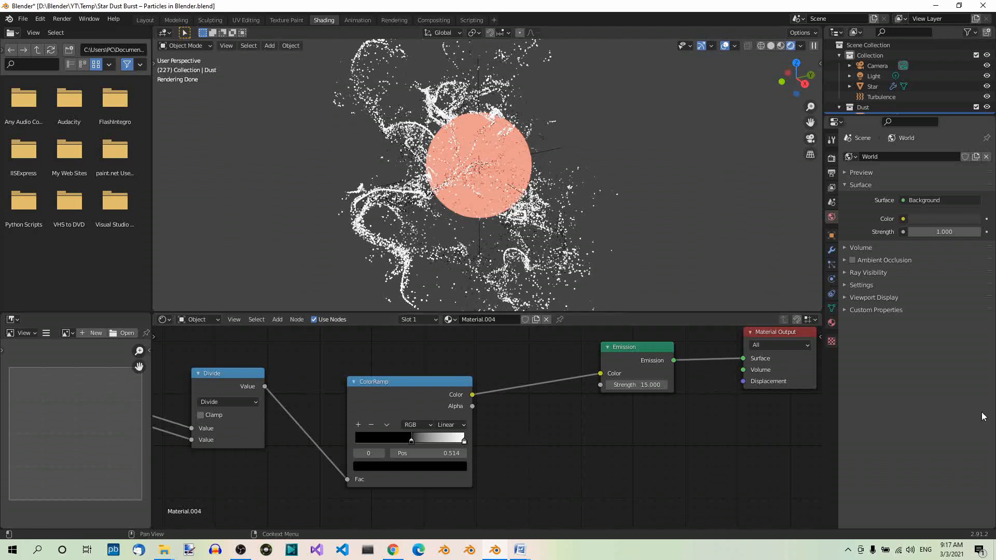
Set the color of the ColorRamp's black stop to yellow with hex value F8FF7D
{"action": "scroll", "coordinate": [339, 456], "scroll_direction": "up", "scroll_amount": 2}
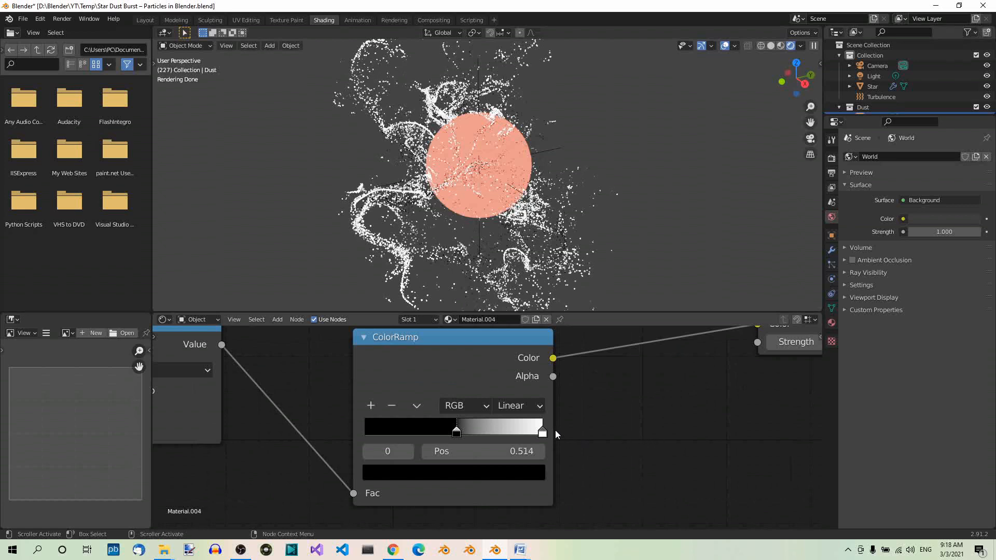
{"action": "left_click", "coordinate": [456, 431]}
{"action": "left_click", "coordinate": [458, 476]}
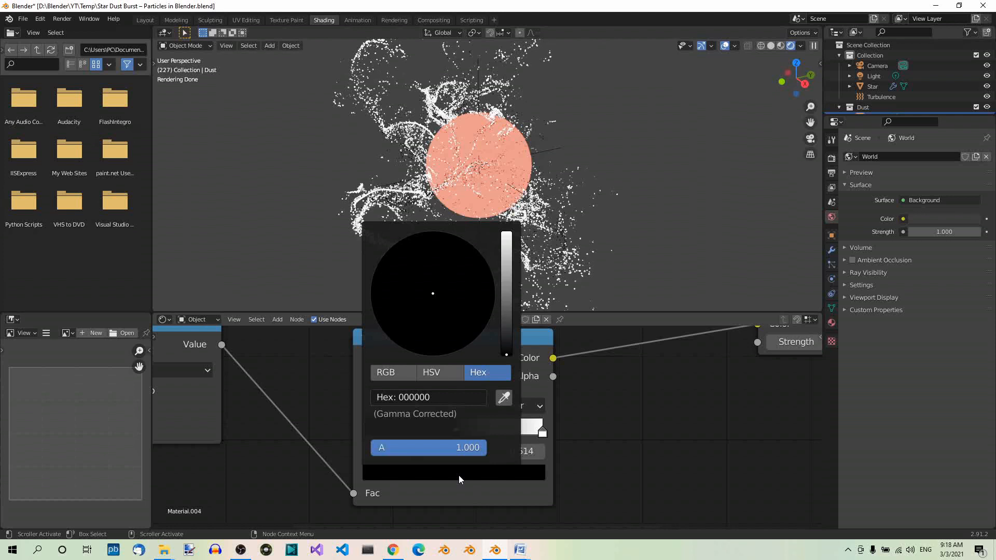
{"action": "left_click", "coordinate": [446, 397]}
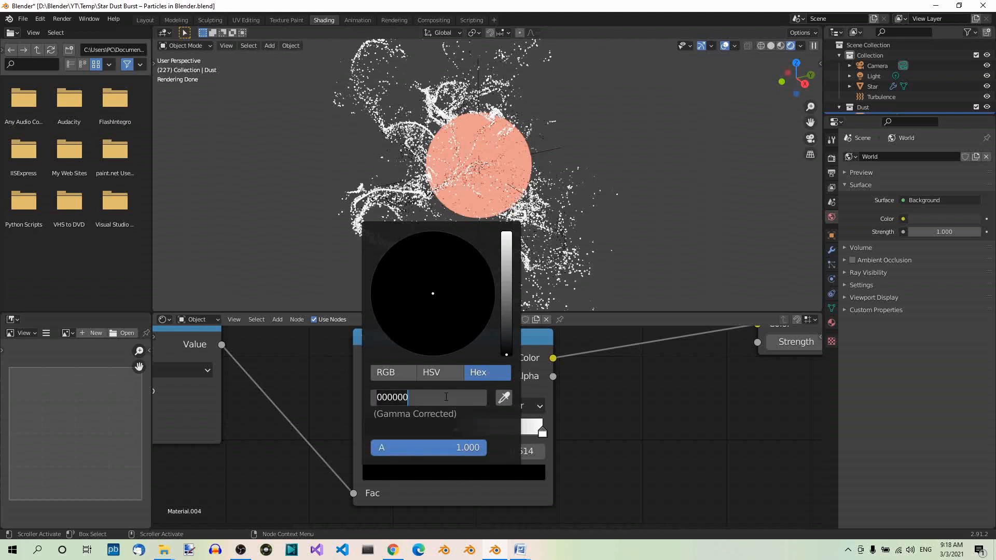
{"action": "type", "text": "f8ff7d"}
{"action": "key", "text": "Return"}
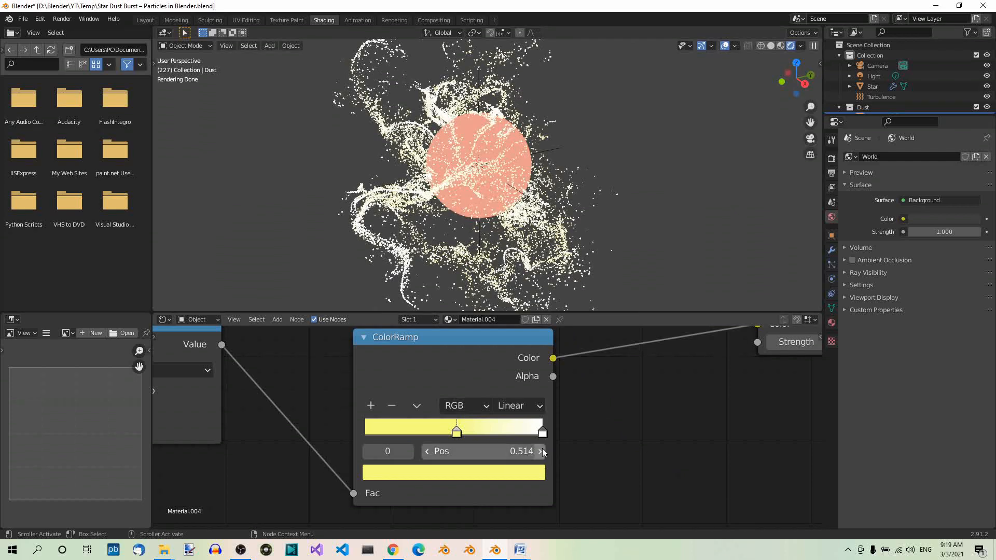
Move the ColorRamp's white stop to position 0.850 and set its color to blue with hex value 2F39FF
{"action": "left_click", "coordinate": [543, 431]}
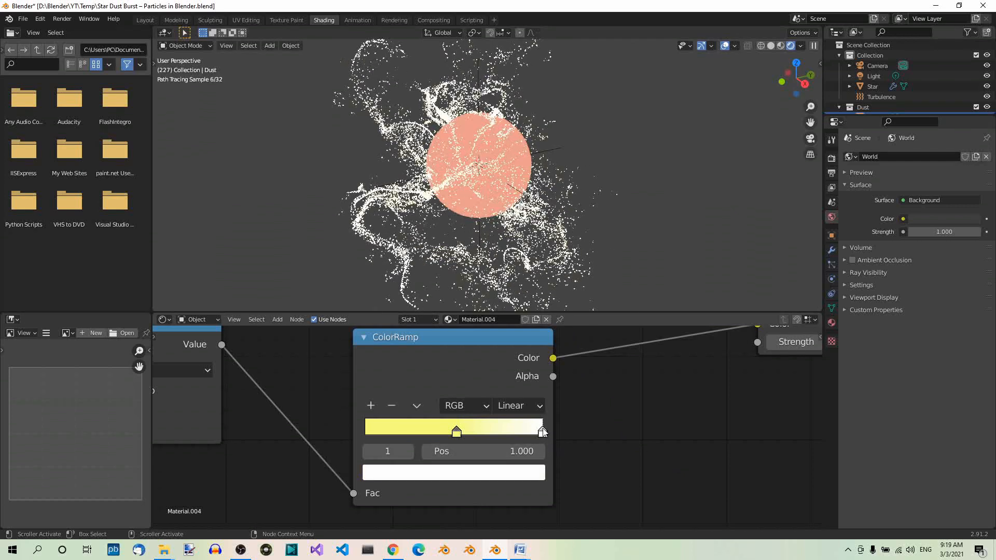
{"action": "left_click_drag", "start_coordinate": [543, 431], "coordinate": [516, 433]}
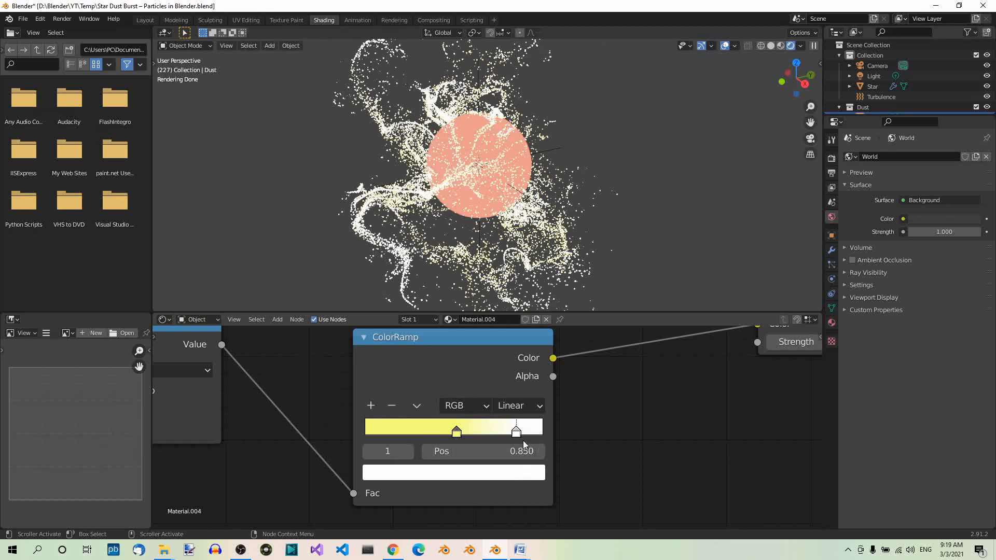
{"action": "left_click", "coordinate": [509, 476]}
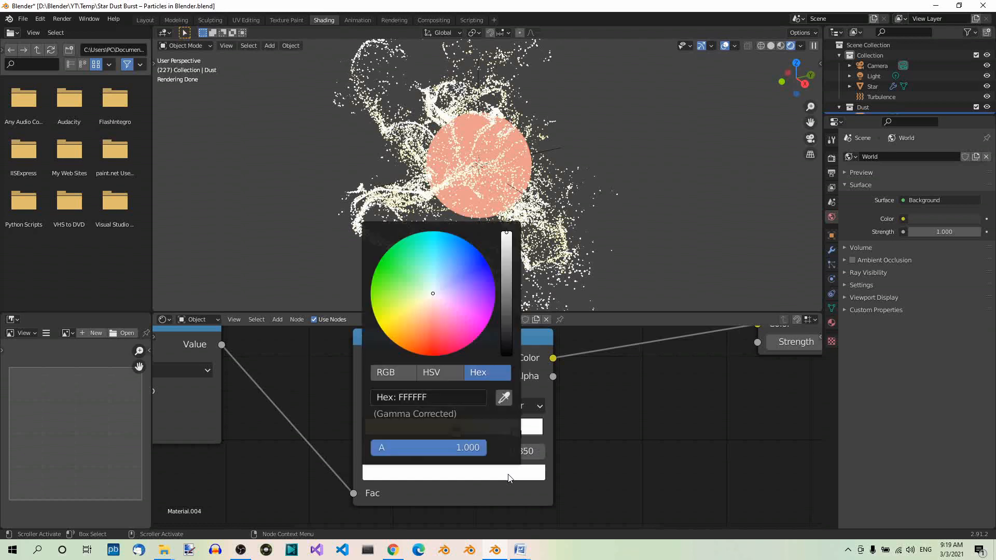
{"action": "left_click", "coordinate": [428, 397]}
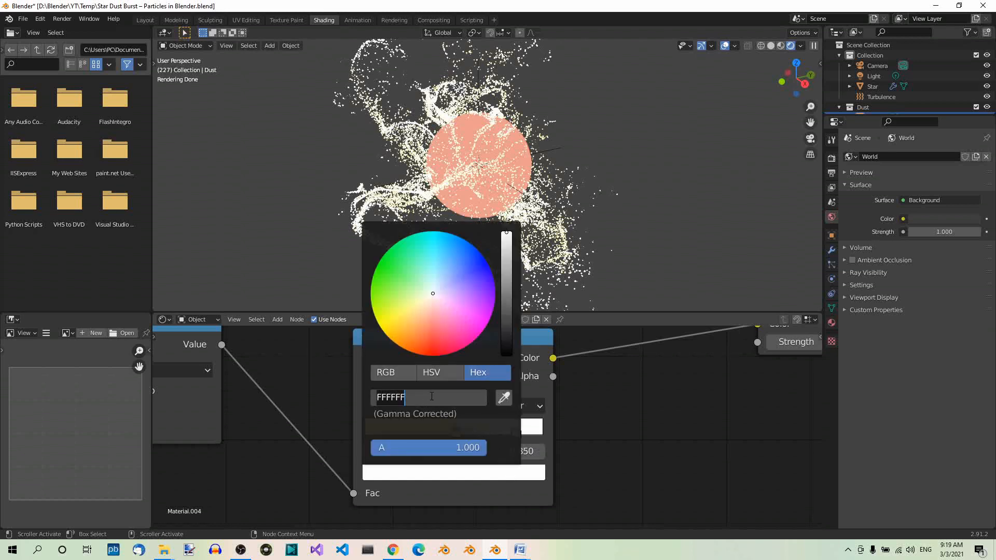
{"action": "type", "text": "2f39ff"}
{"action": "key", "text": "Return"}
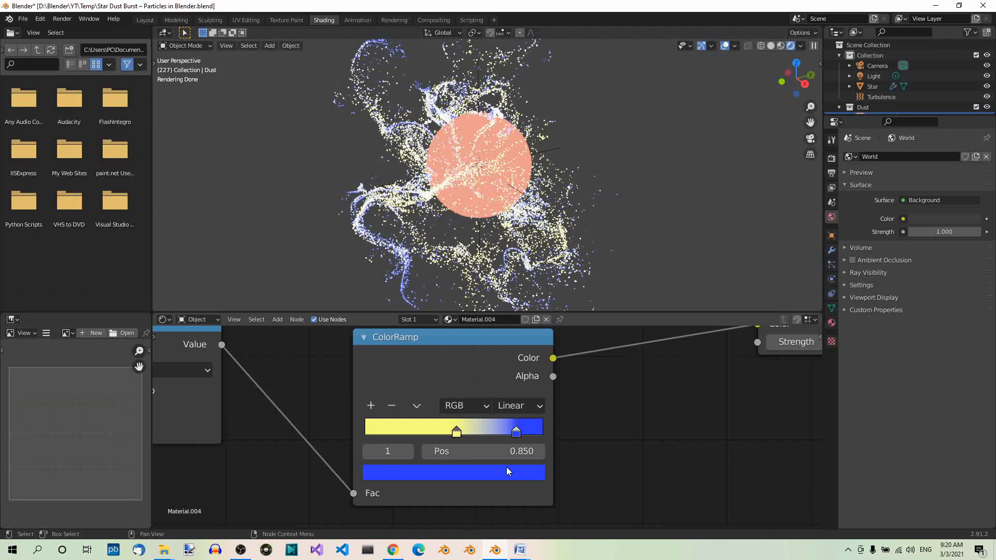
Add a stop between the yellow and blue ones on the ColorRamp and color it red with hex value CC3A42
{"action": "left_click", "coordinate": [371, 405]}
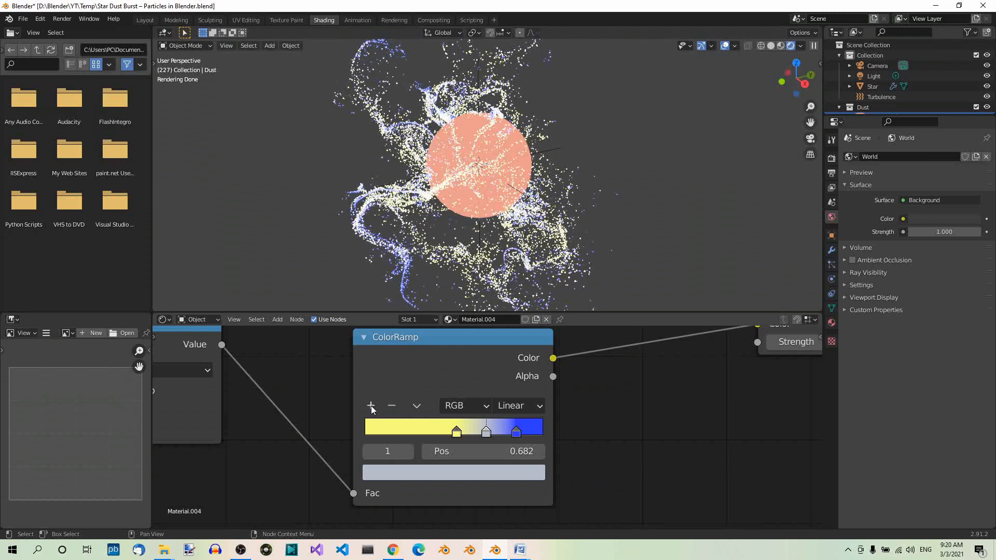
{"action": "left_click", "coordinate": [487, 432]}
{"action": "left_click", "coordinate": [478, 473]}
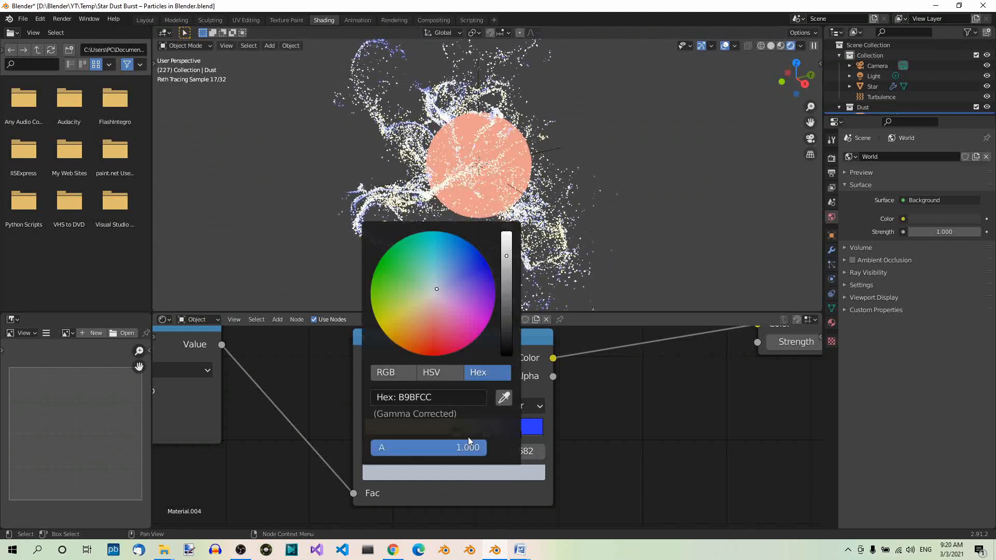
{"action": "left_click", "coordinate": [433, 398]}
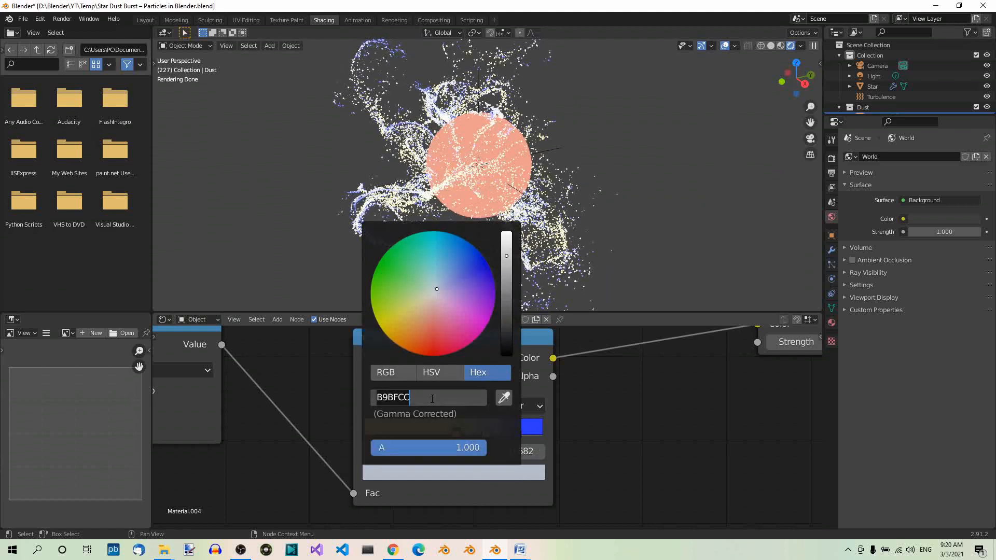
{"action": "type", "text": "cc3a42"}
{"action": "key", "text": "Return"}
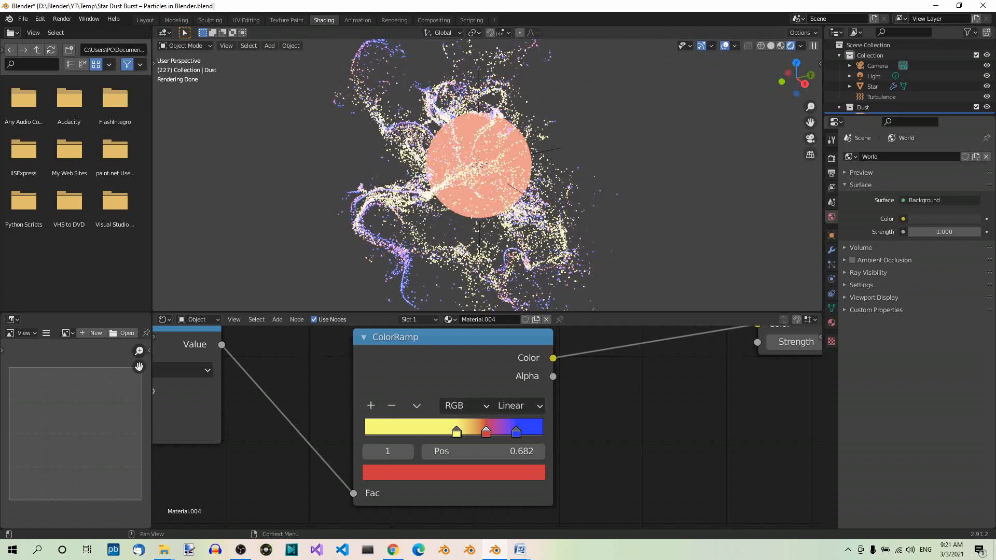
Set the position of the ColorRamp's yellow stop to 0.3
{"action": "left_click", "coordinate": [456, 432]}
{"action": "left_click", "coordinate": [482, 452]}
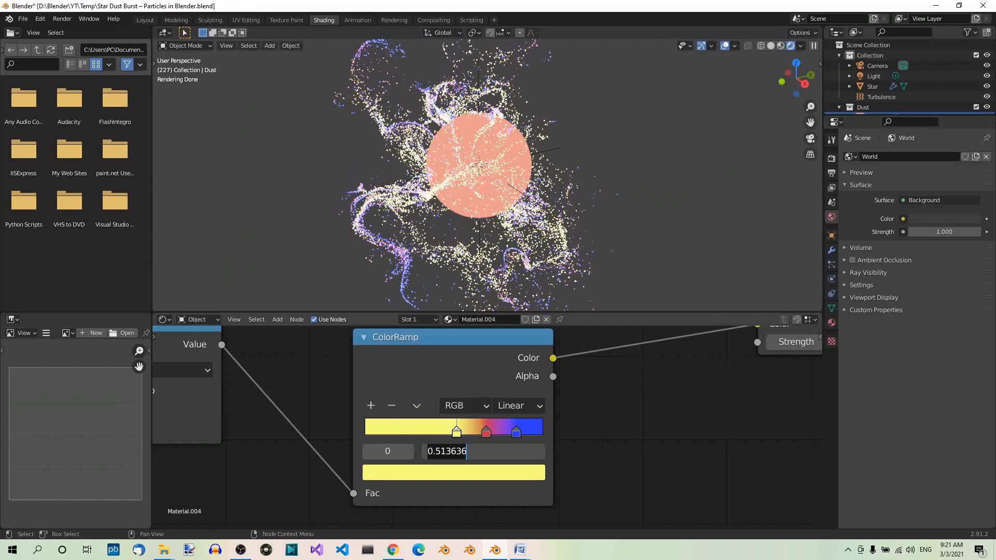
{"action": "type", "text": "0.3"}
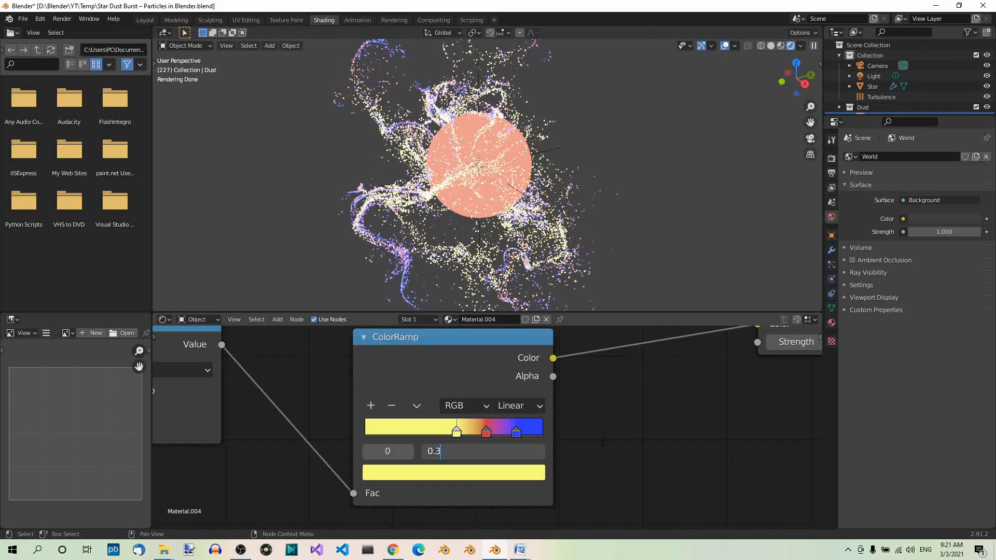
{"action": "key", "text": "Return"}
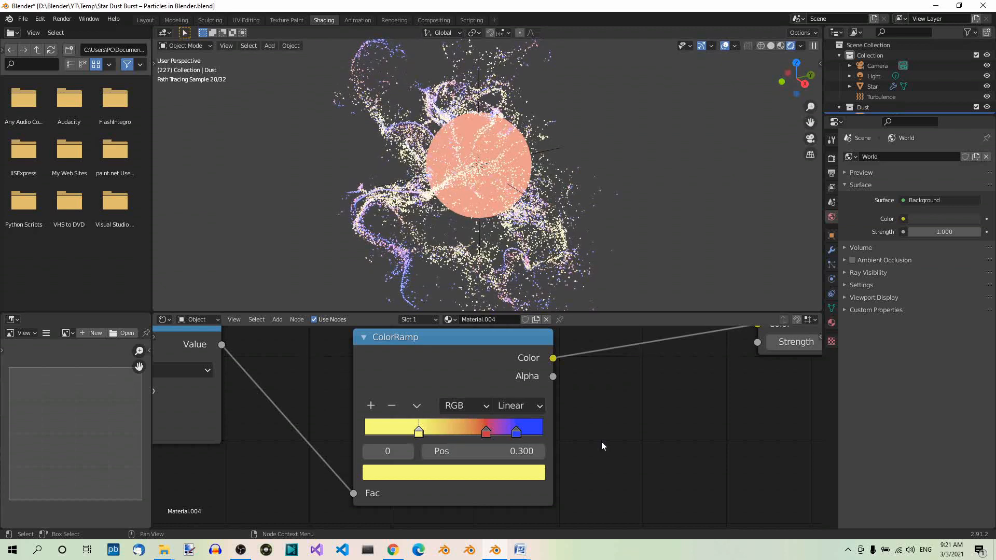
Set the position of the ColorRamp's red stop to 0.4
{"action": "left_click", "coordinate": [485, 431]}
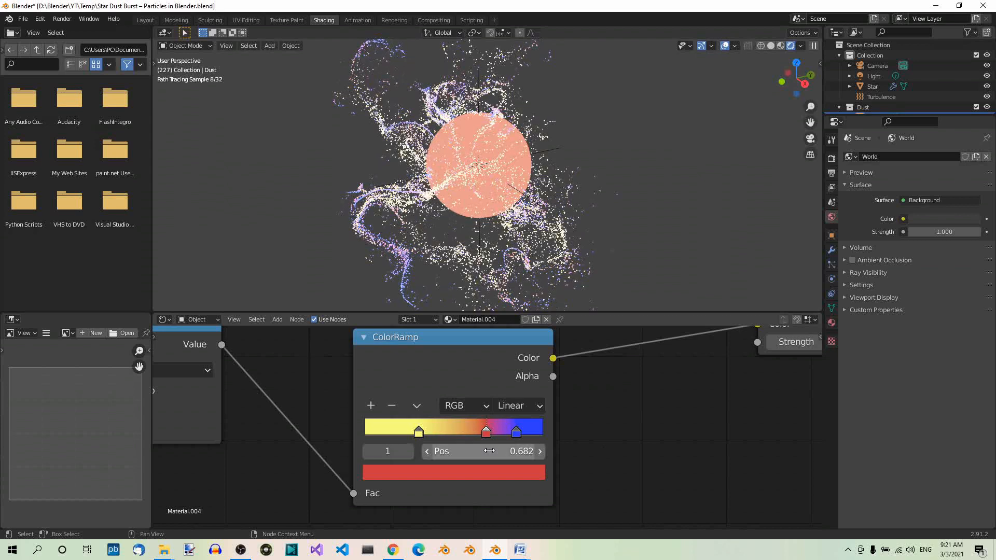
{"action": "left_click", "coordinate": [490, 451]}
{"action": "type", "text": "0.4"}
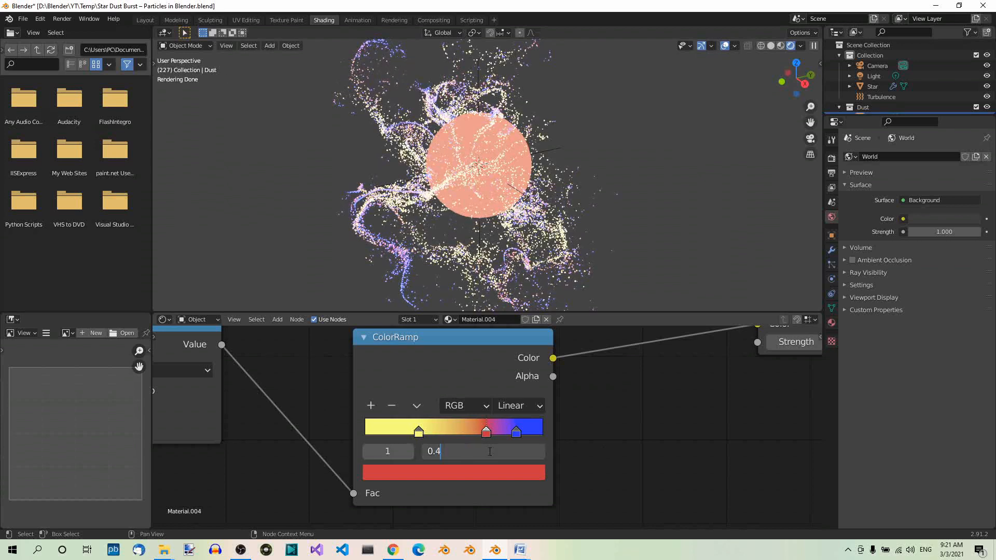
{"action": "key", "text": "Return"}
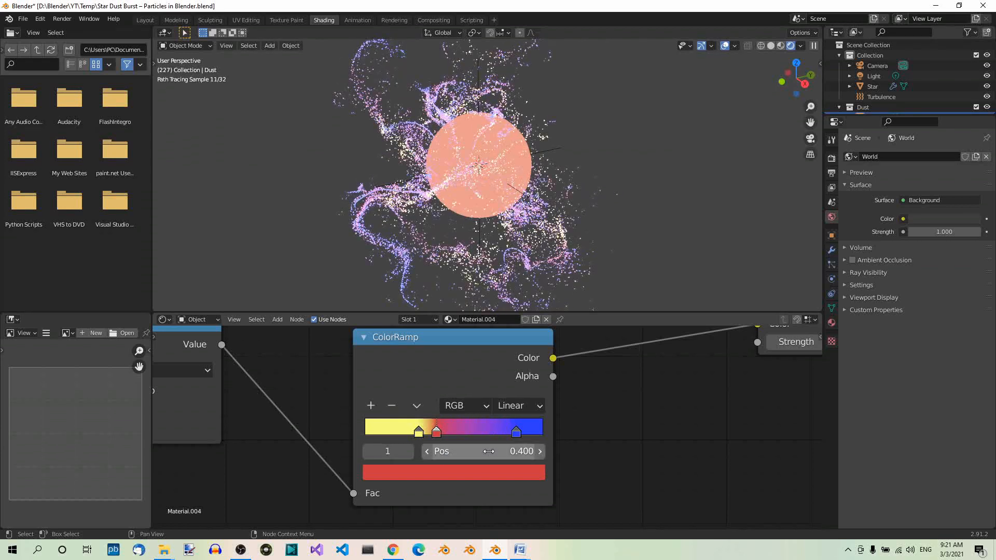
Set the position of the ColorRamp's blue stop to 0.7
{"action": "left_click", "coordinate": [516, 430]}
{"action": "double_click", "coordinate": [524, 456]}
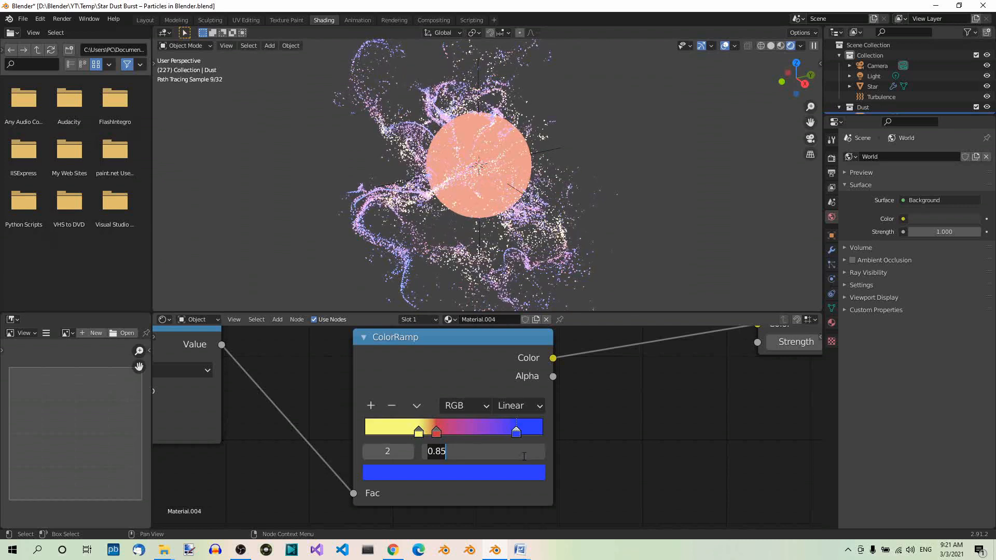
{"action": "type", "text": "0.7"}
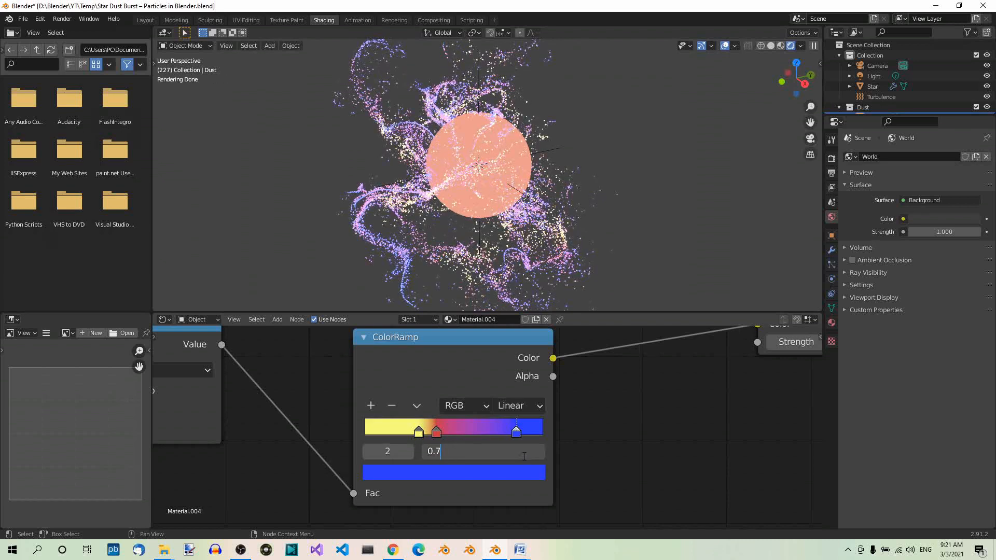
{"action": "key", "text": "Return"}
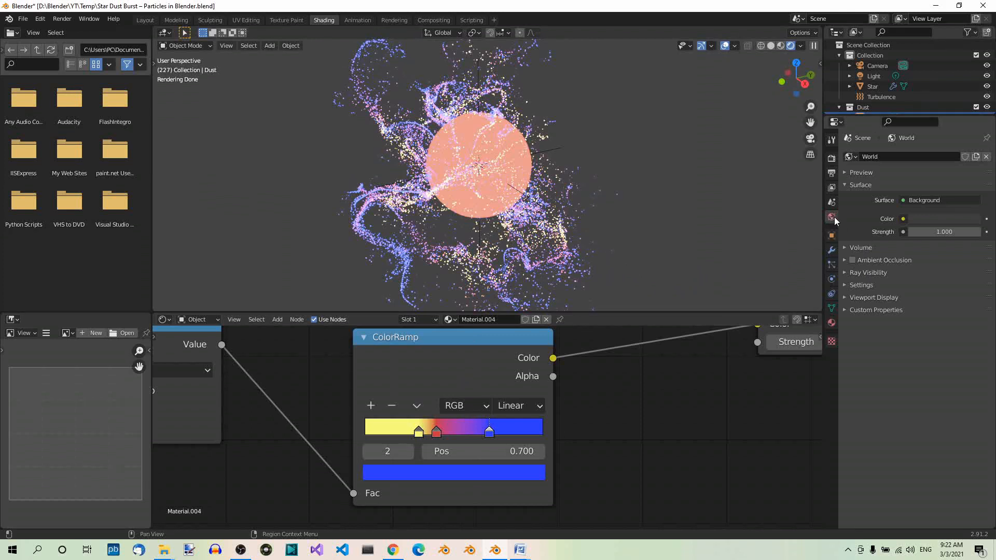
Darken the World background color to pure black and save the file
{"action": "left_click", "coordinate": [956, 217]}
{"action": "left_click", "coordinate": [973, 142]}
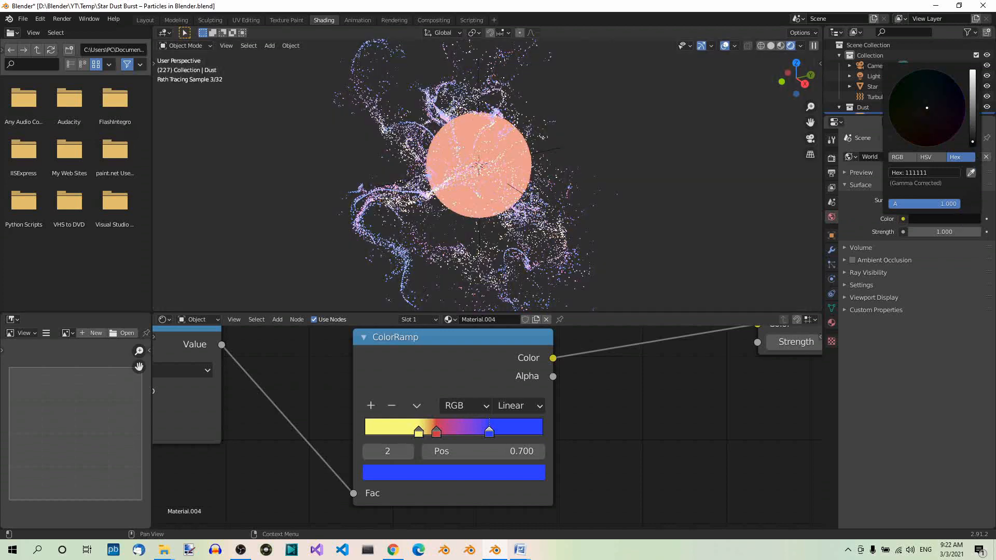
{"action": "left_click_drag", "start_coordinate": [972, 142], "coordinate": [970, 156]}
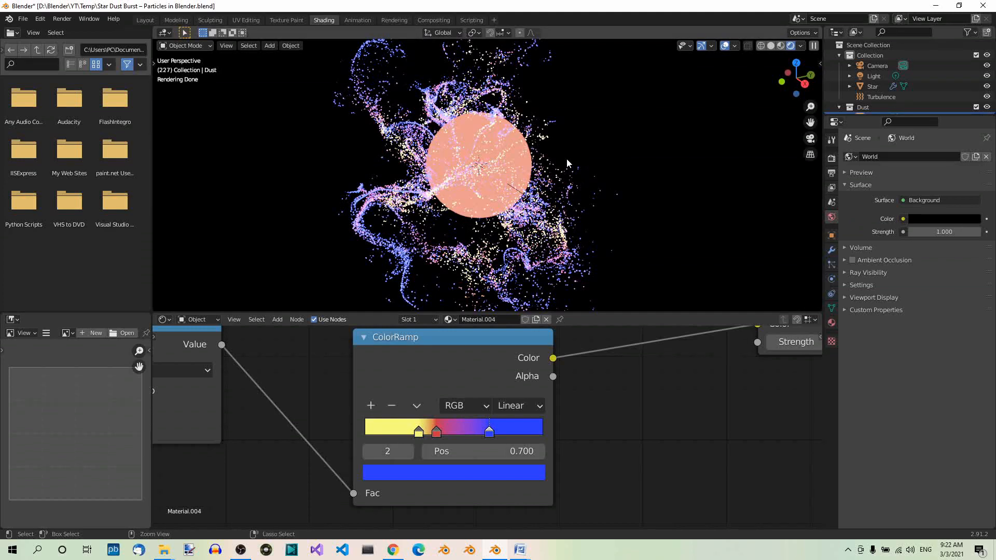
{"action": "key", "text": "ctrl+s"}
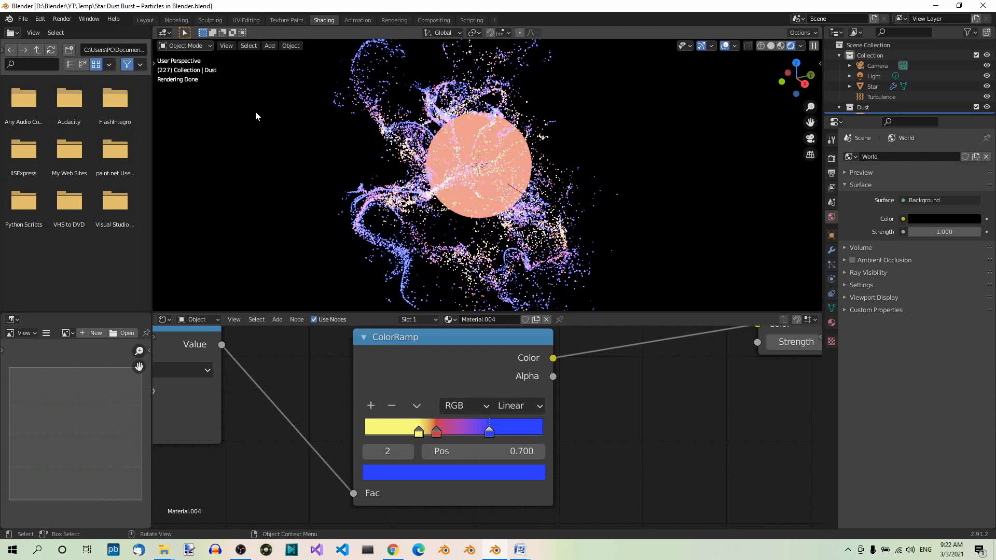
Switch to the Layout workspace and align the active camera to a view framing the whole star and its dust
{"action": "left_click", "coordinate": [143, 21]}
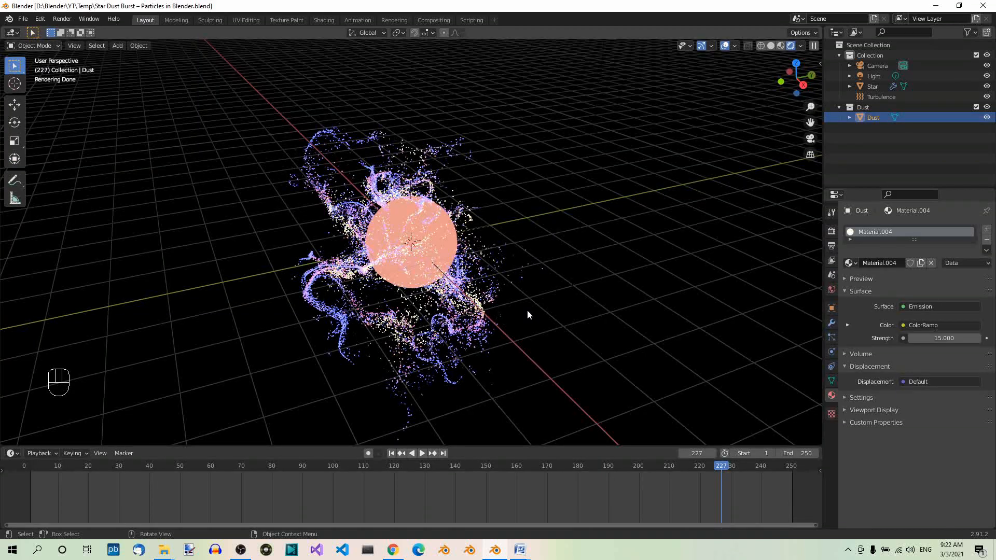
{"action": "scroll", "coordinate": [527, 310], "scroll_direction": "down", "scroll_amount": 3}
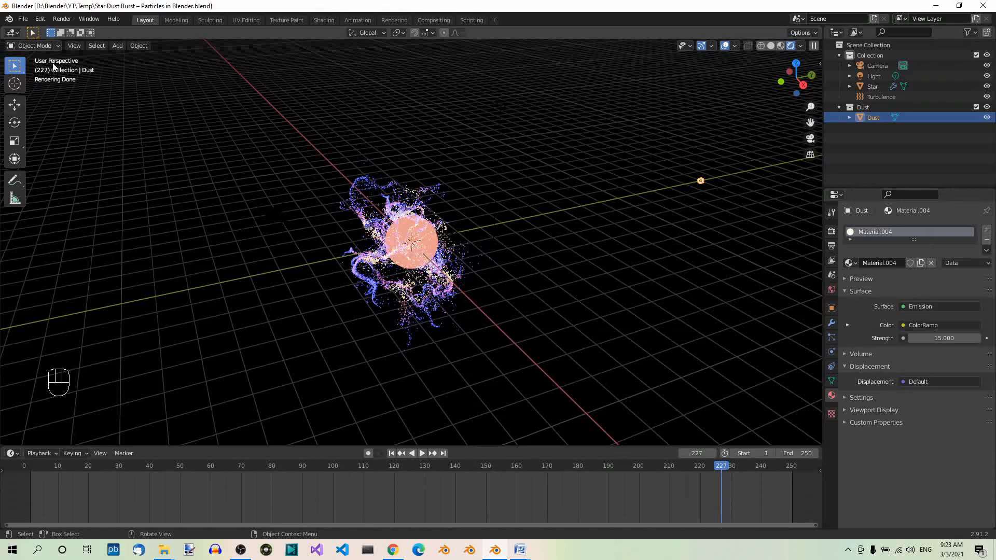
{"action": "left_click", "coordinate": [71, 47]}
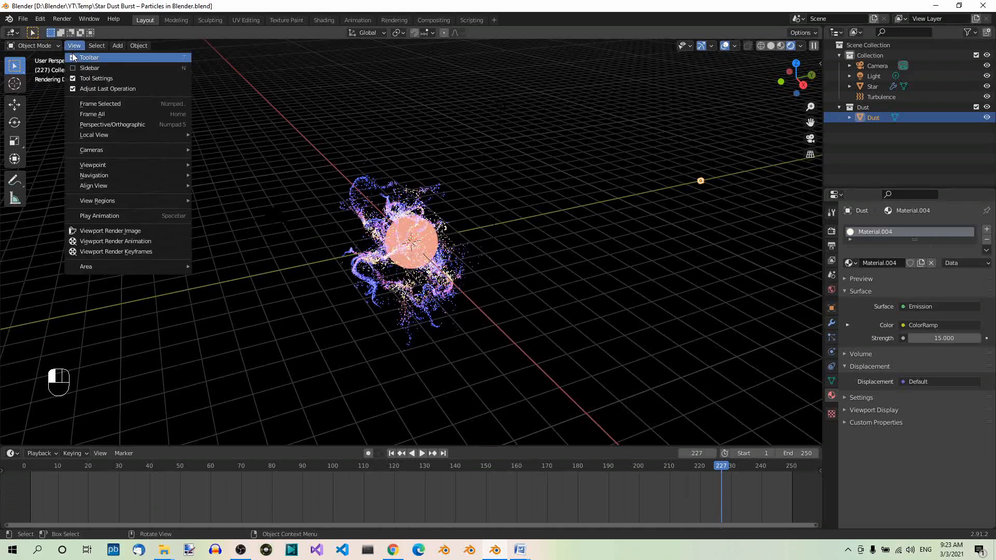
{"action": "mouse_move", "coordinate": [155, 186]}
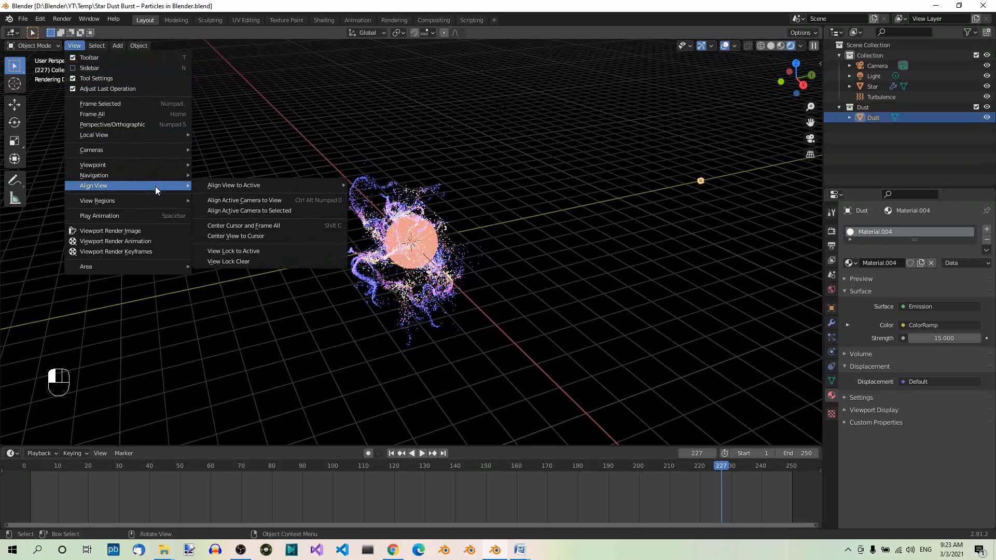
{"action": "left_click", "coordinate": [245, 198]}
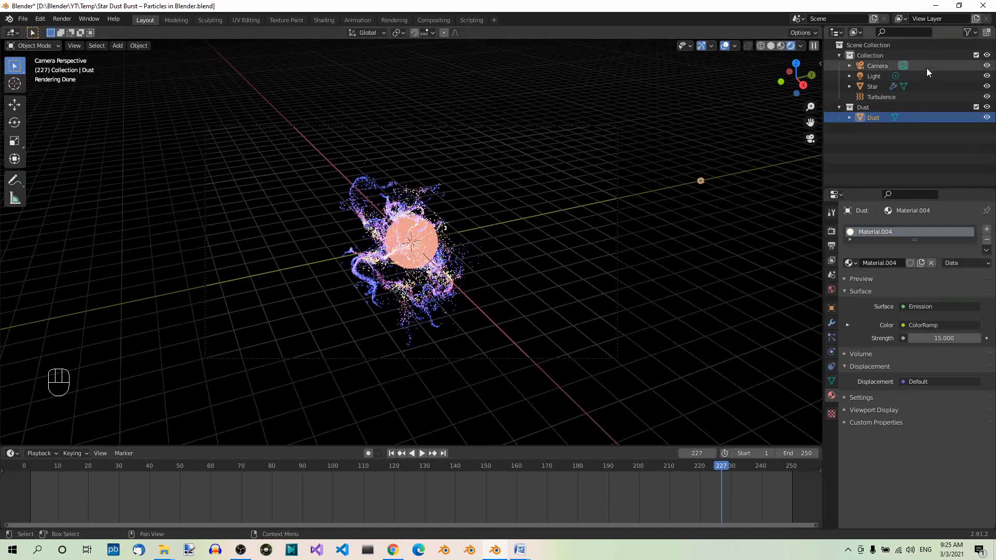
Show the render-visibility toggles in the outliner and hide the Dust object in both viewport and renders
{"action": "left_click", "coordinate": [975, 32]}
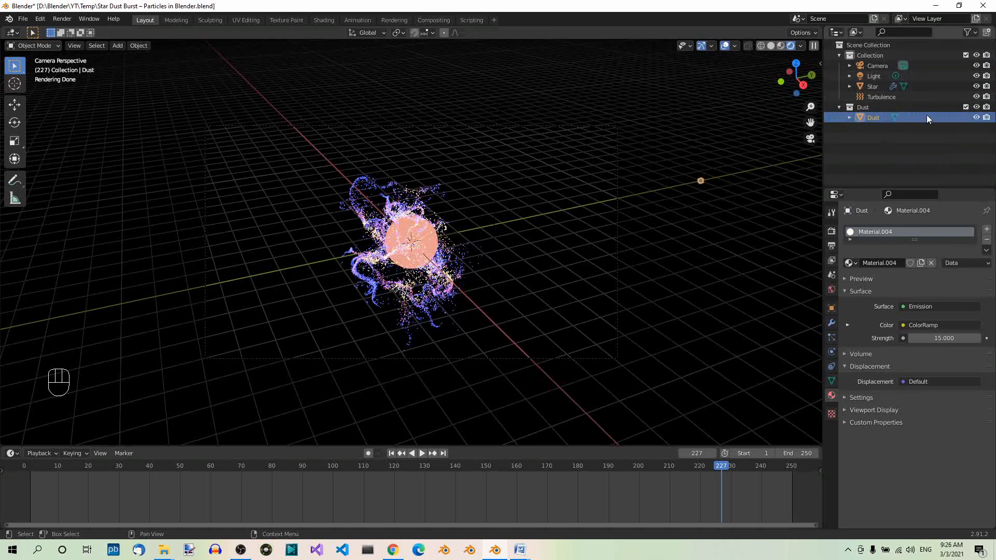
{"action": "left_click", "coordinate": [976, 118]}
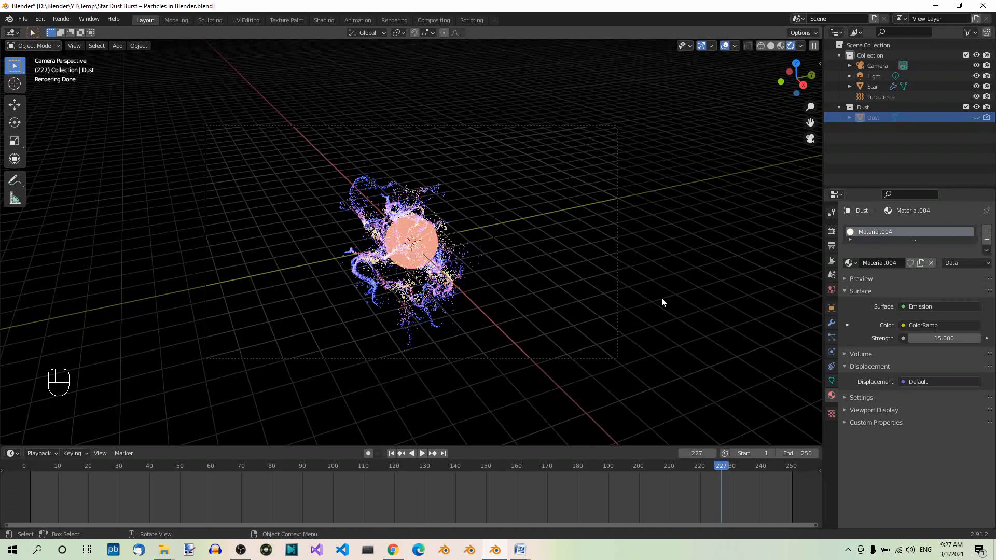
Enable depth of field on the Camera with Star as the focus object and an F-Stop of 2.0
{"action": "left_click", "coordinate": [877, 64]}
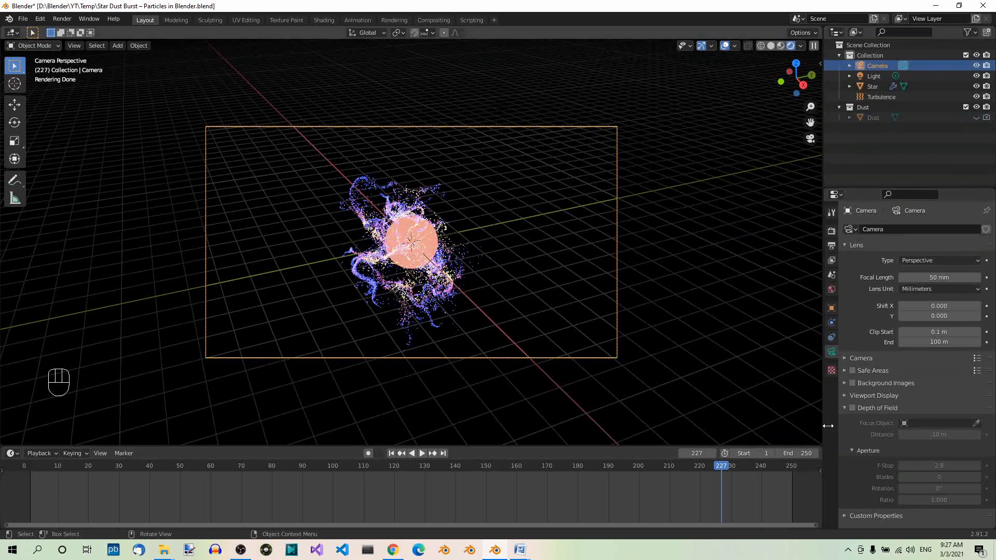
{"action": "left_click", "coordinate": [852, 408]}
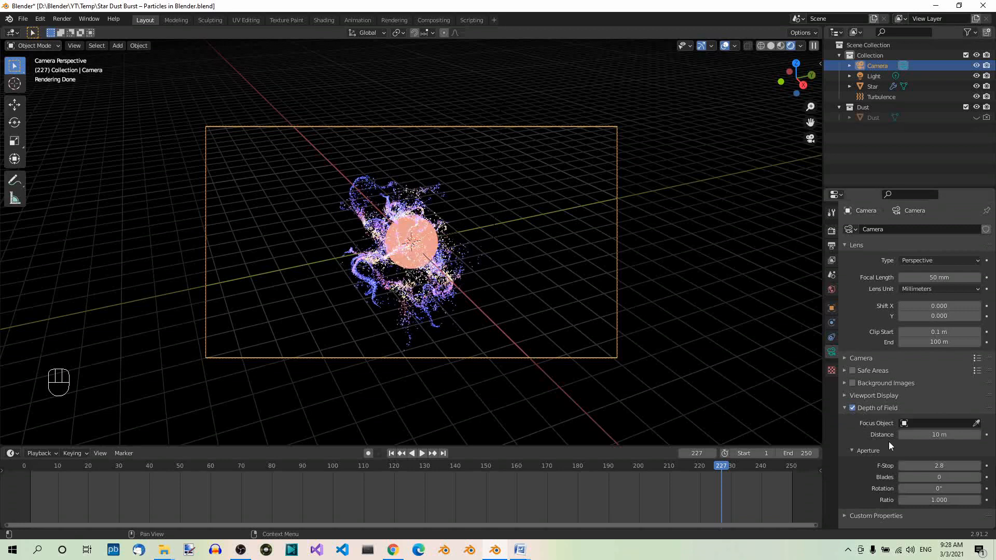
{"action": "left_click", "coordinate": [920, 422]}
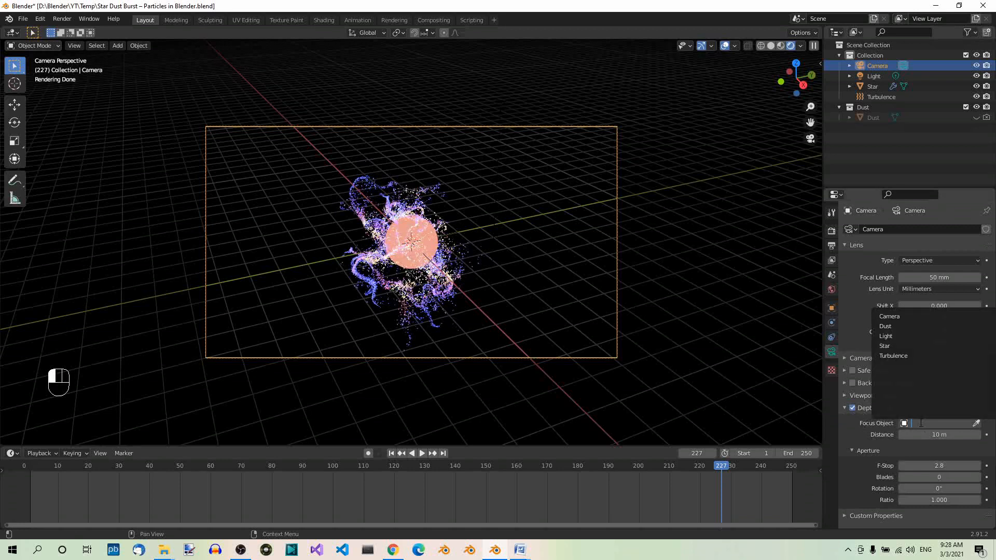
{"action": "left_click", "coordinate": [902, 347]}
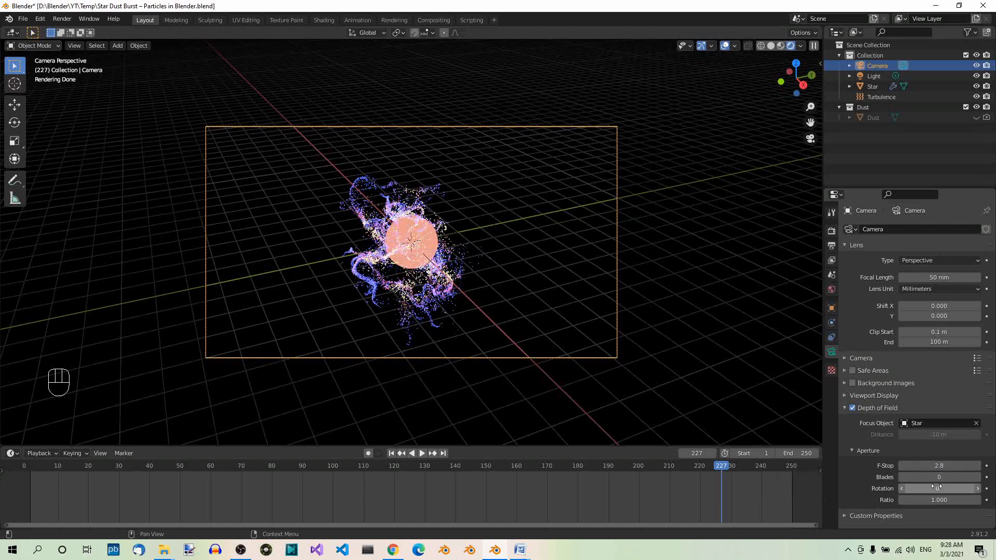
{"action": "left_click", "coordinate": [949, 465]}
{"action": "type", "text": "2"}
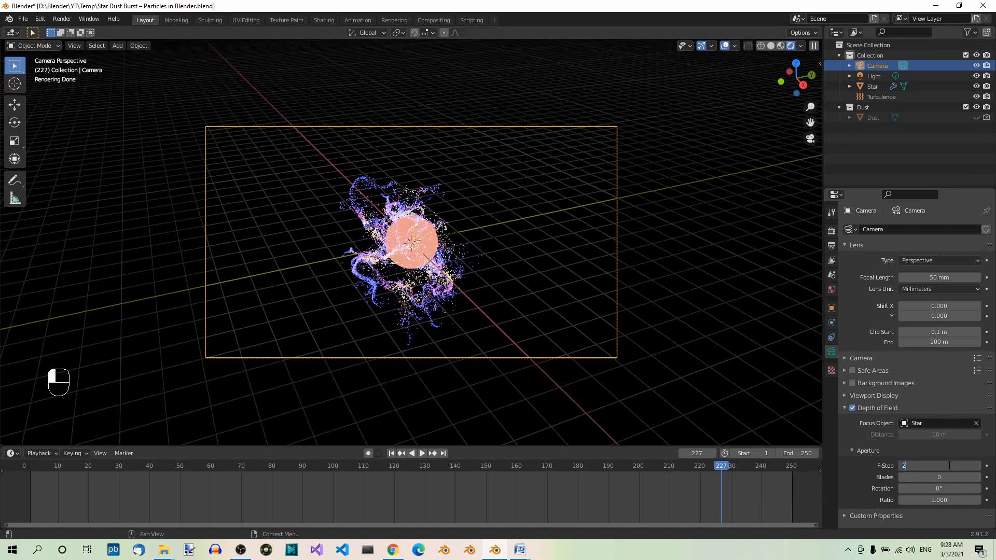
{"action": "key", "text": "Return"}
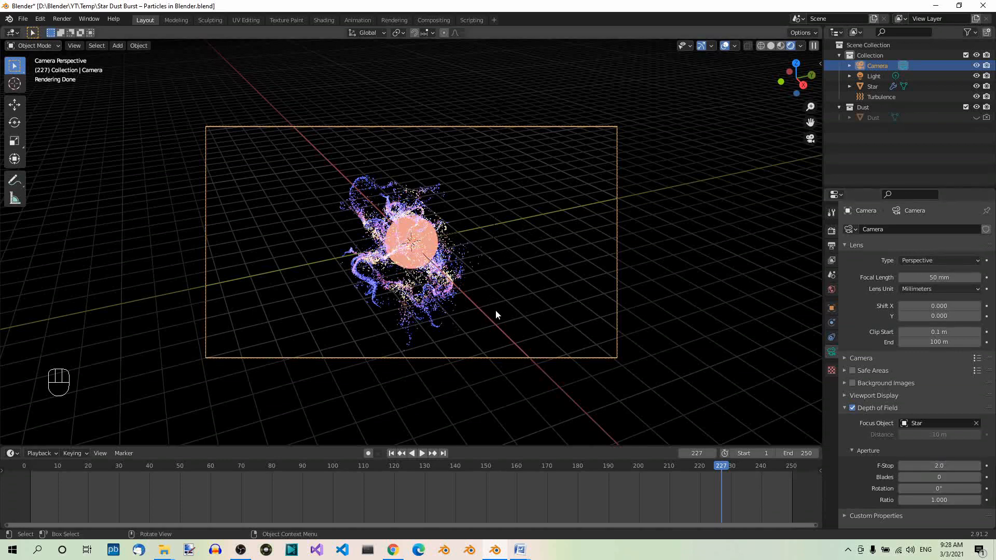
{"action": "scroll", "coordinate": [496, 310], "scroll_direction": "up", "scroll_amount": 3}
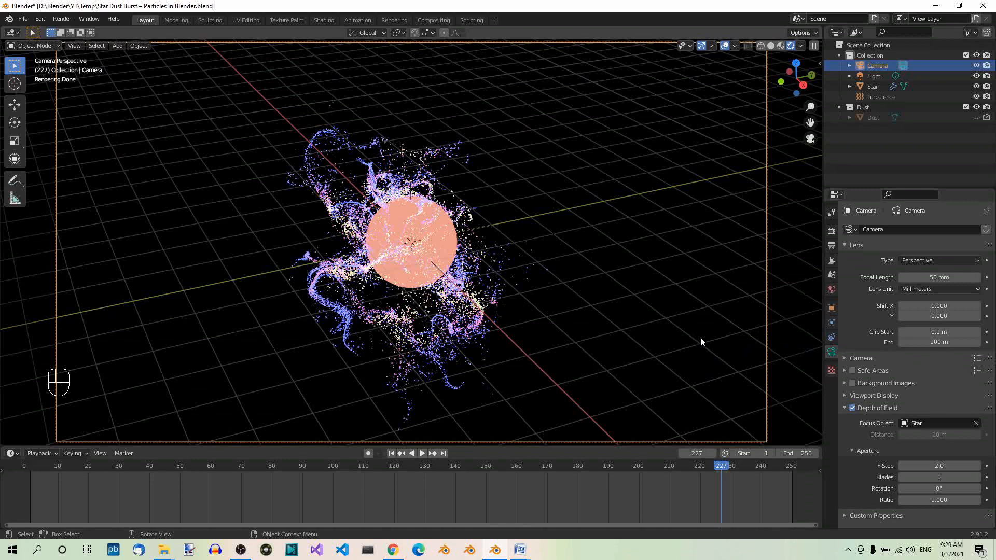
Set the Cycles render device to GPU Compute
{"action": "left_click", "coordinate": [831, 233]}
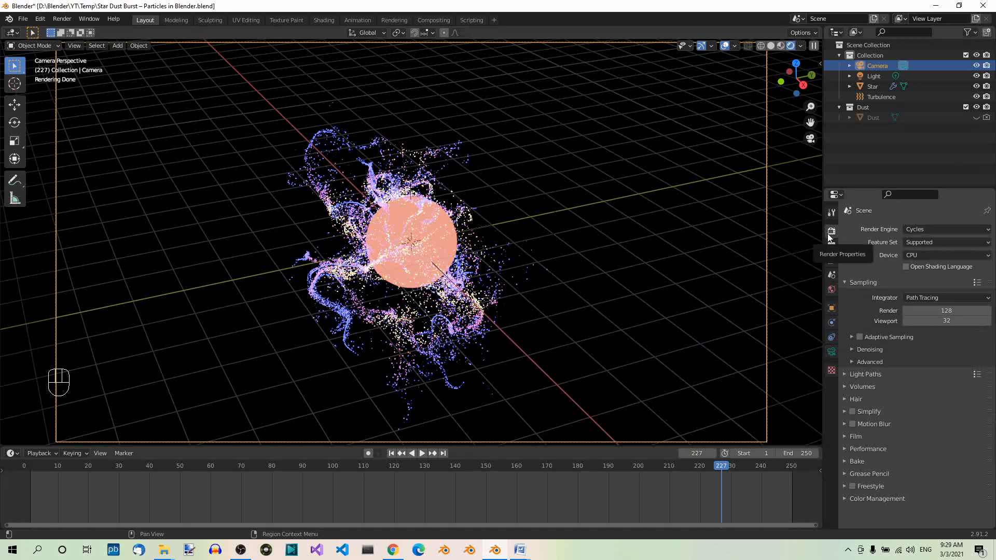
{"action": "left_click", "coordinate": [987, 257]}
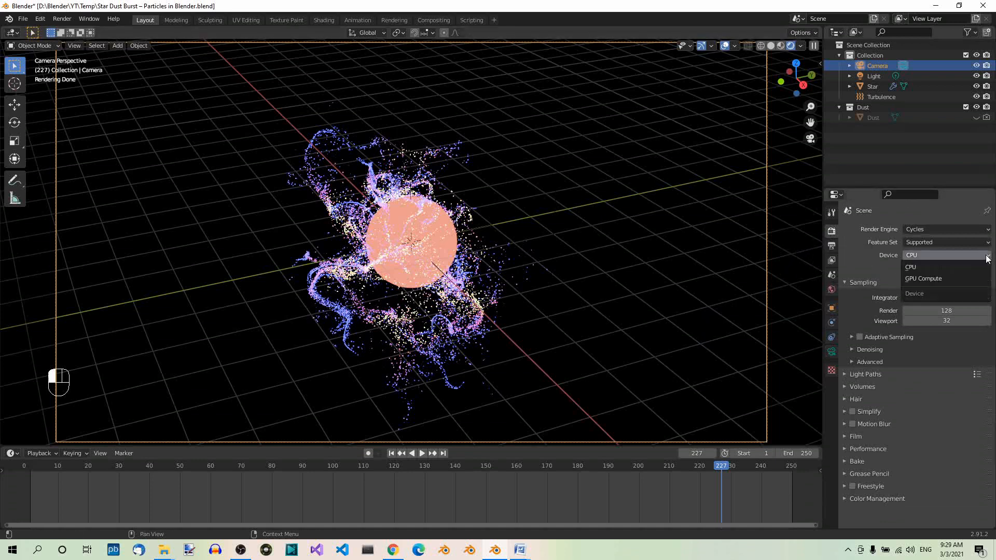
{"action": "left_click", "coordinate": [955, 281]}
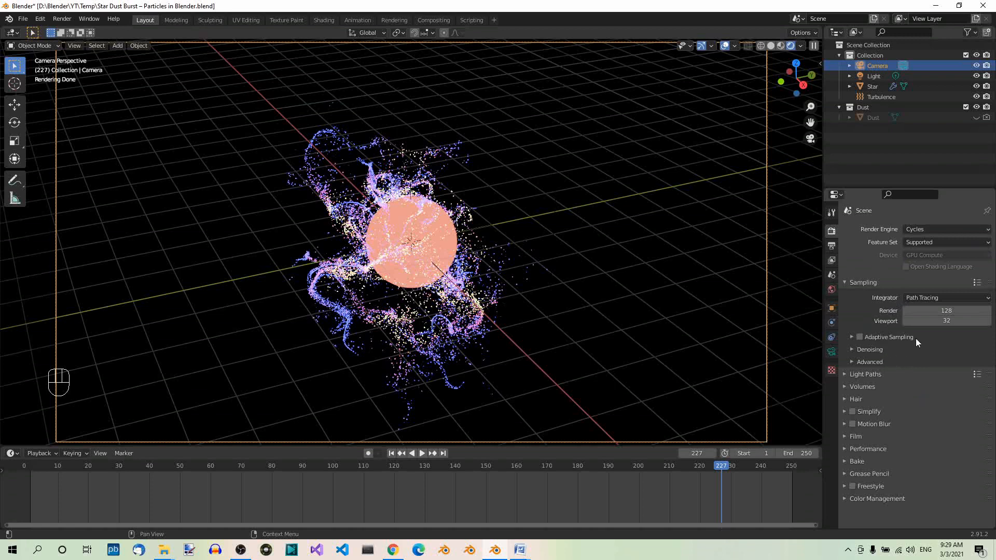
Set the render samples to 256 and save the file
{"action": "left_click", "coordinate": [958, 312]}
{"action": "type", "text": "256"}
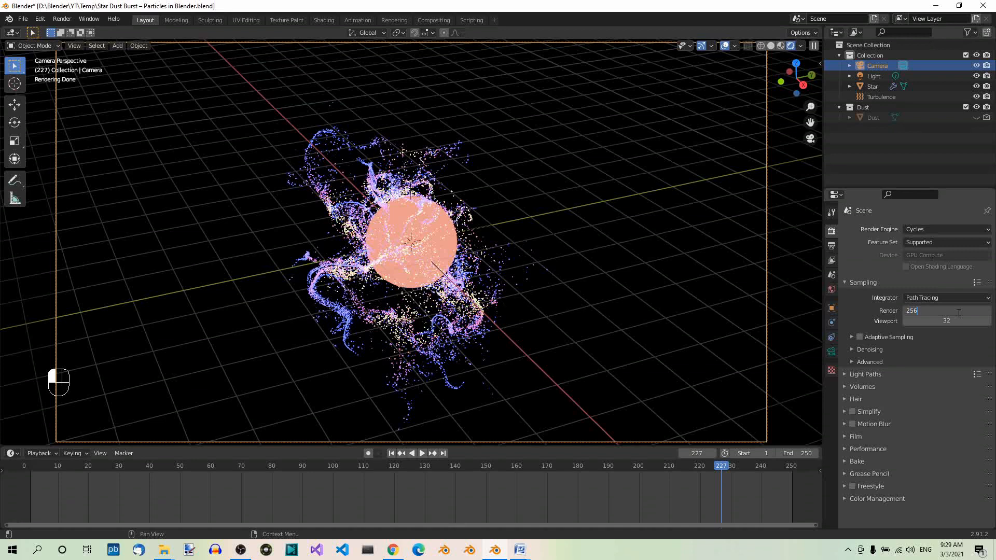
{"action": "key", "text": "Return"}
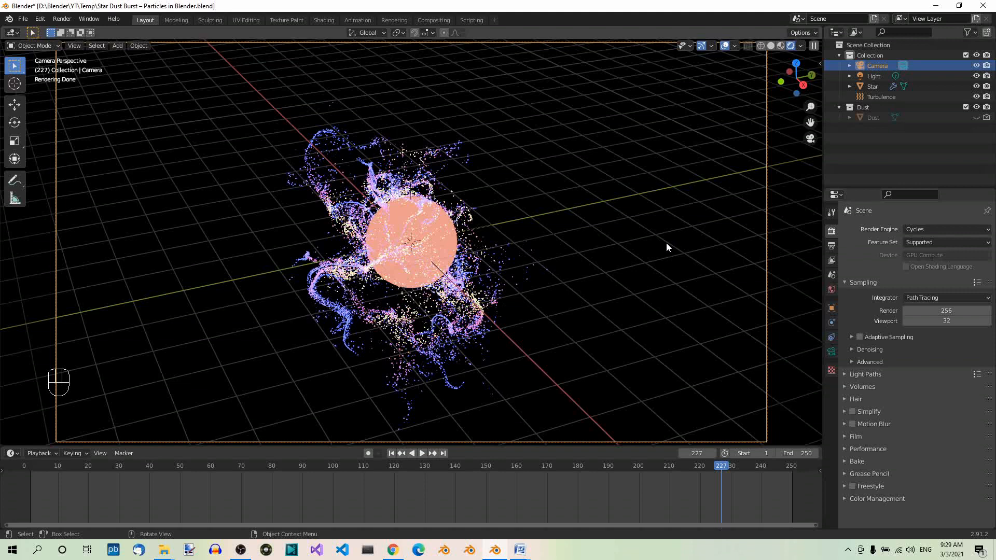
{"action": "key", "text": "ctrl+s"}
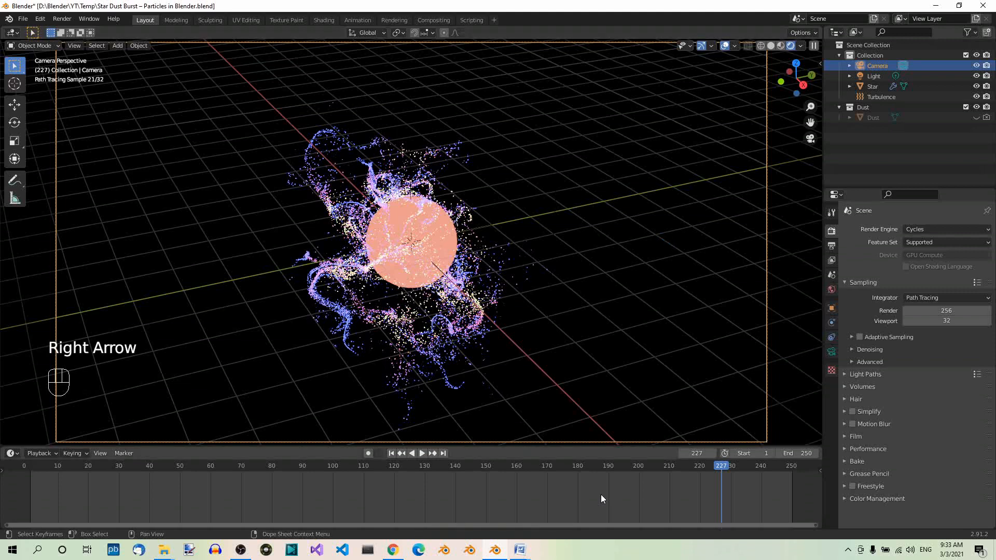
Render a still image of the current frame, inspect it and close the render window
{"action": "left_click", "coordinate": [68, 21]}
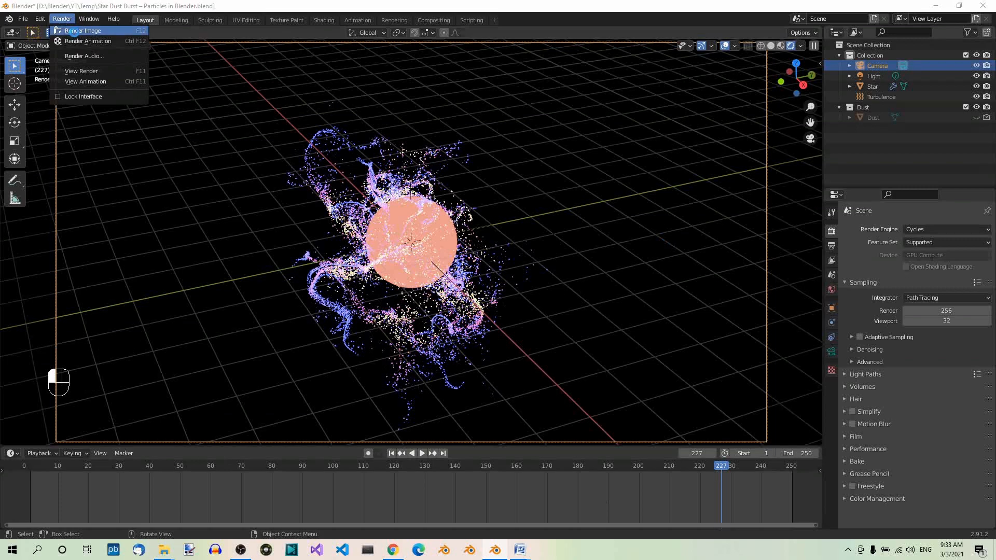
{"action": "left_click", "coordinate": [74, 32]}
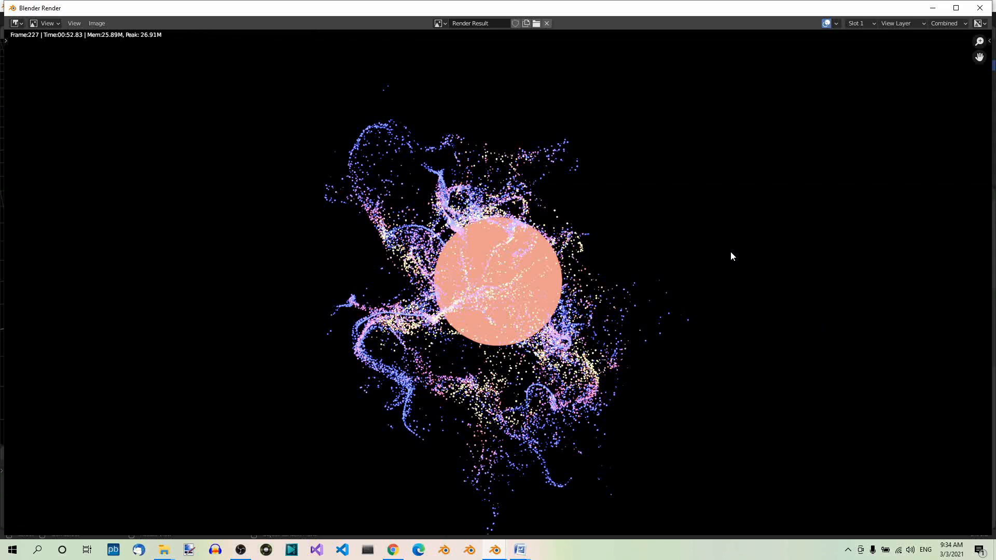
{"action": "key", "text": "Escape"}
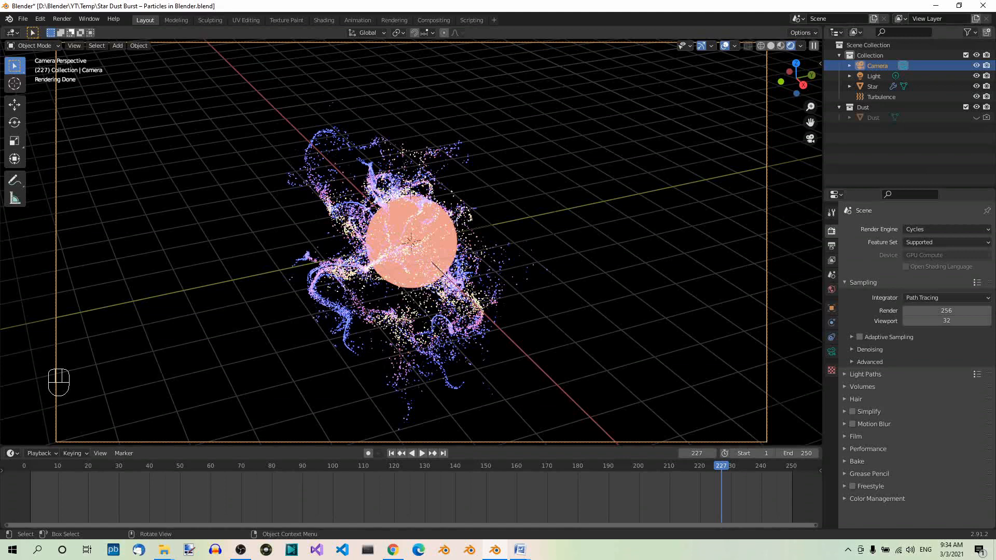
Set the render output folder to D:\Blender\YT\Temp\
{"action": "left_click", "coordinate": [832, 246]}
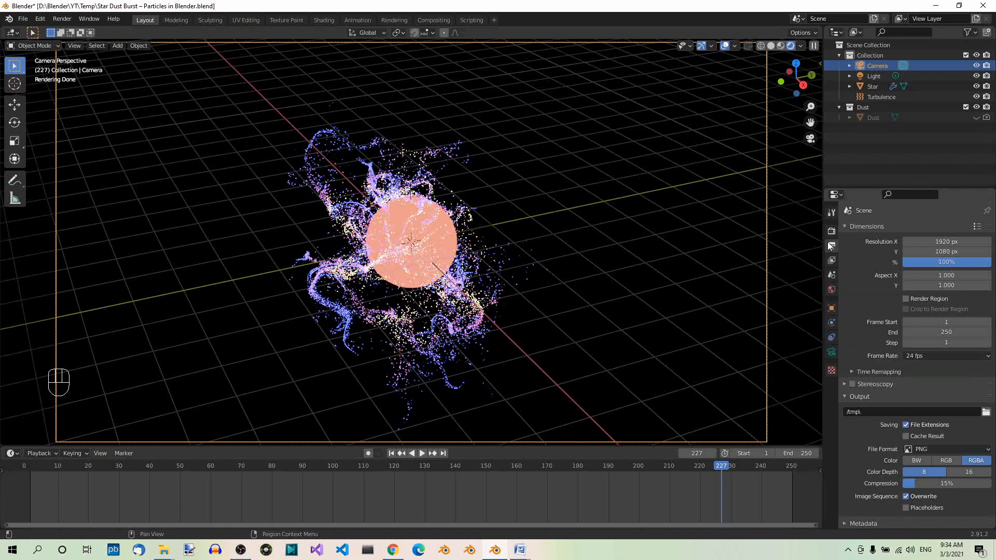
{"action": "left_click", "coordinate": [987, 412]}
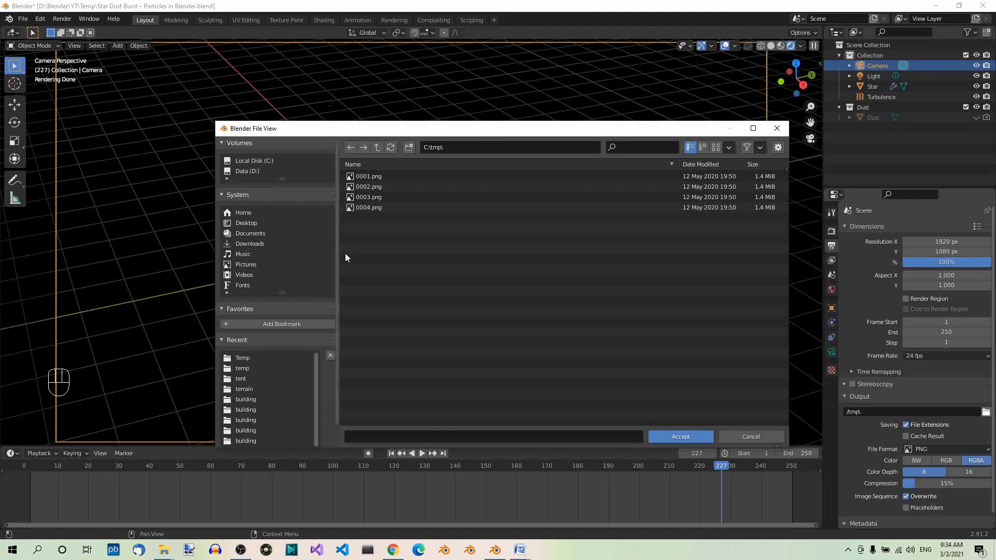
{"action": "left_click", "coordinate": [248, 172]}
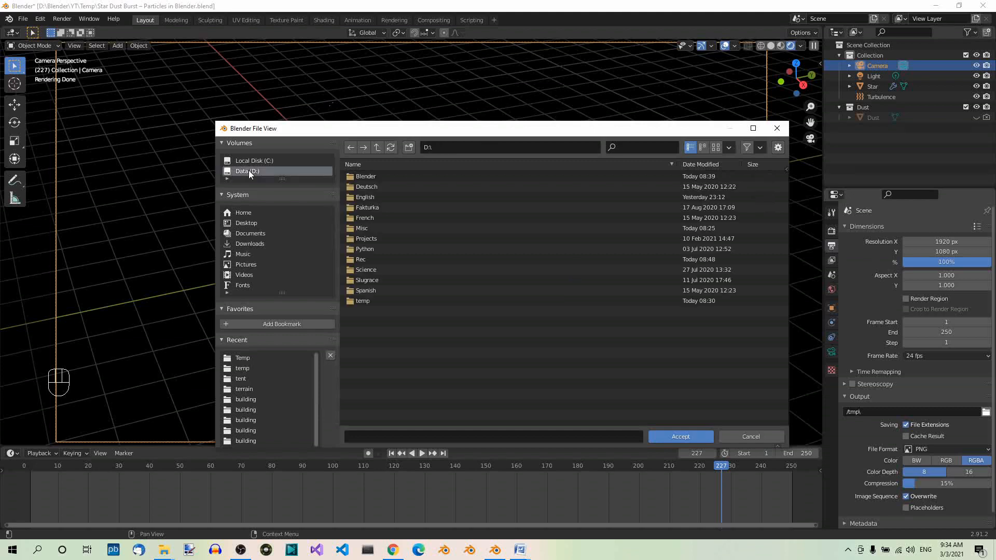
{"action": "double_click", "coordinate": [379, 177]}
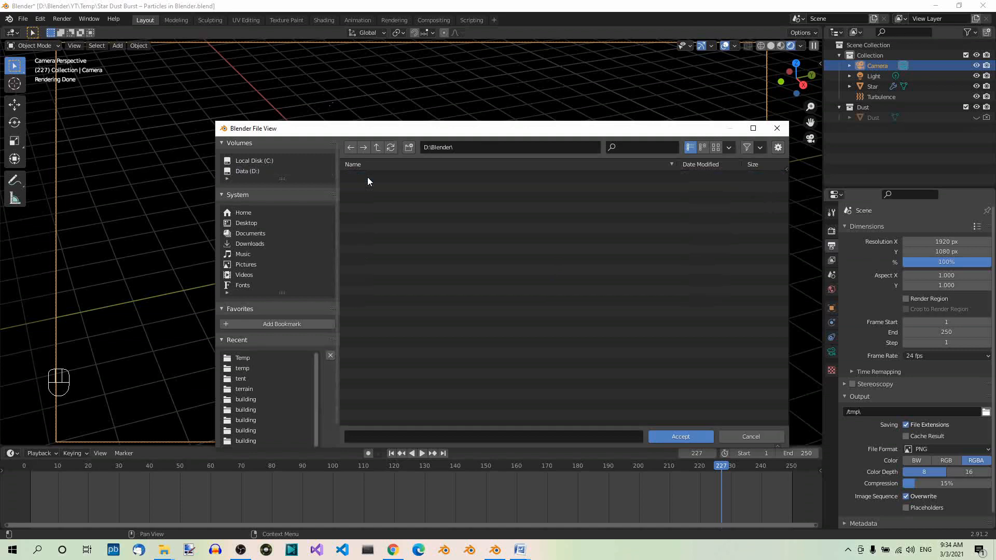
{"action": "double_click", "coordinate": [359, 260]}
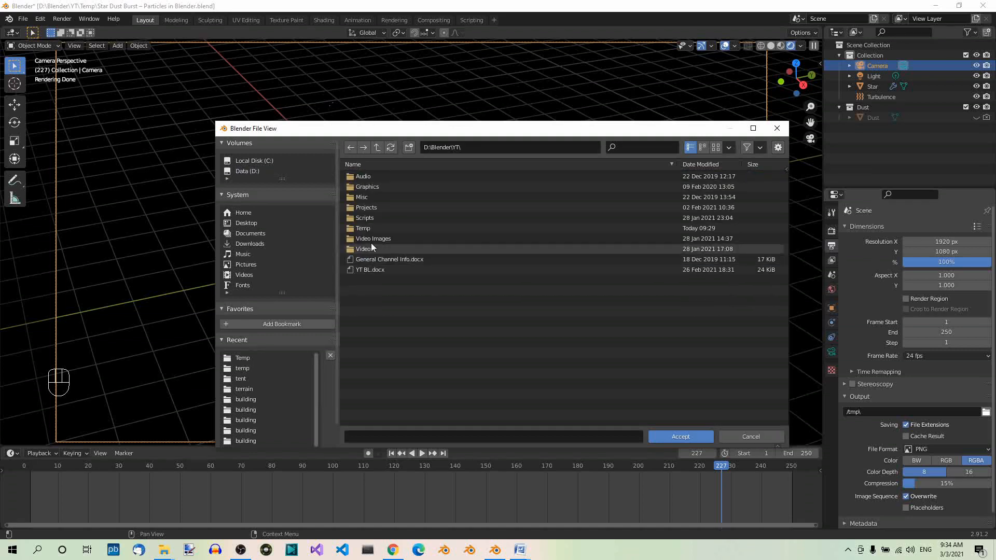
{"action": "left_click", "coordinate": [369, 228]}
{"action": "double_click", "coordinate": [369, 228]}
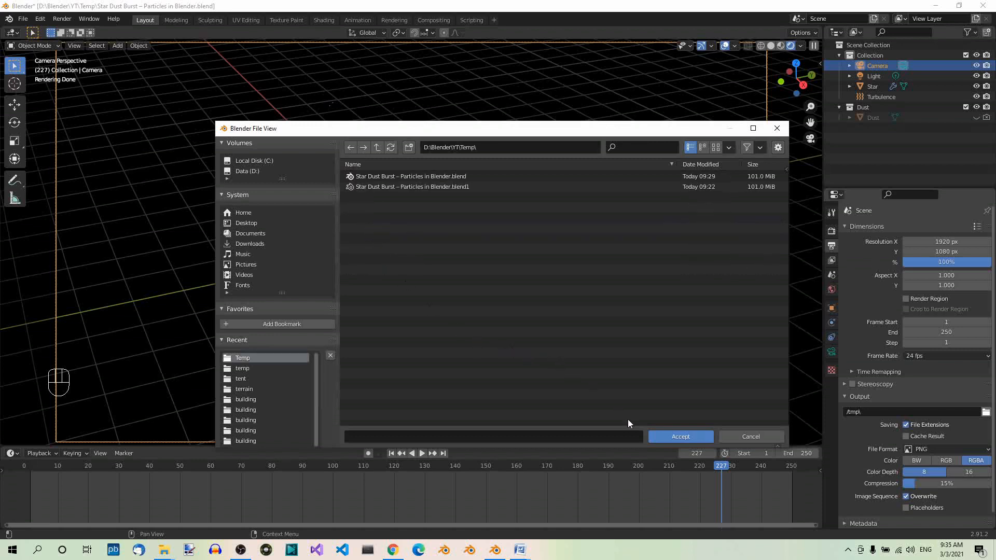
{"action": "left_click", "coordinate": [684, 437]}
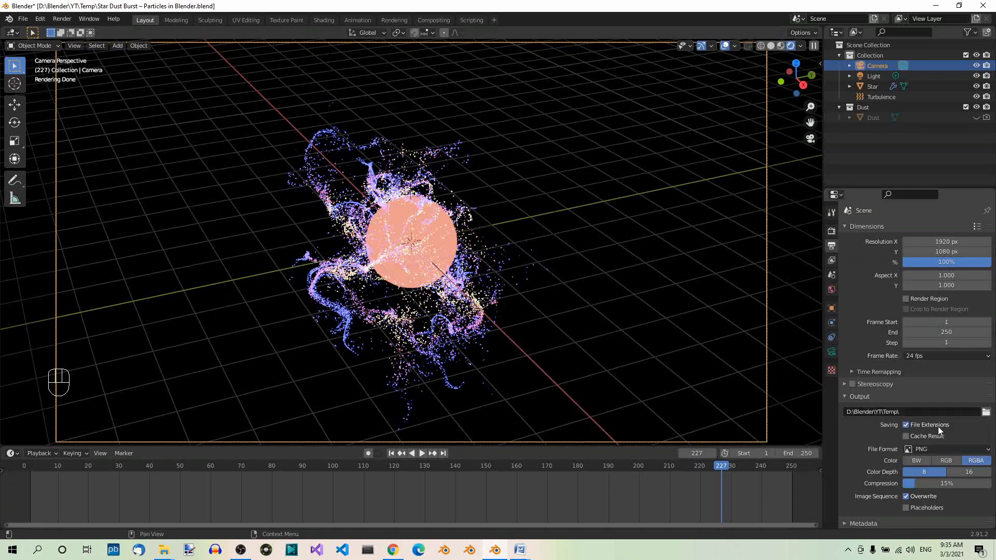
Set the output file format to FFmpeg video with an MPEG-4 container
{"action": "left_click", "coordinate": [986, 450]}
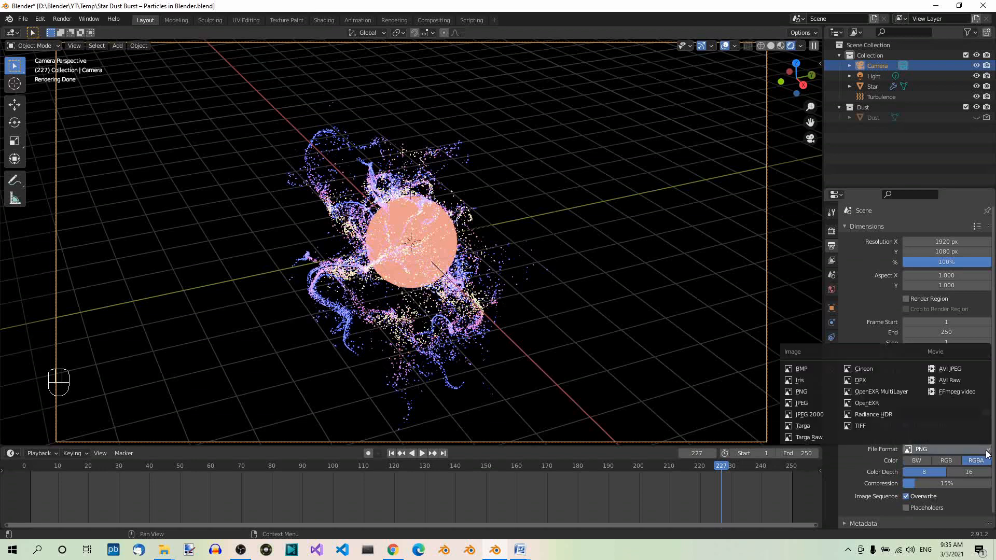
{"action": "left_click", "coordinate": [965, 393]}
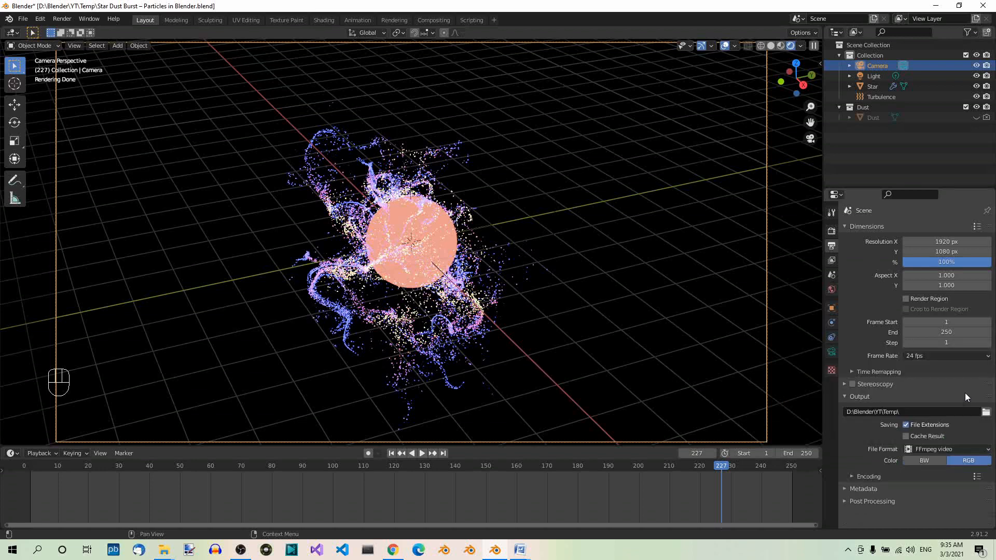
{"action": "left_click", "coordinate": [848, 478]}
{"action": "scroll", "coordinate": [857, 478], "scroll_direction": "down", "scroll_amount": 3}
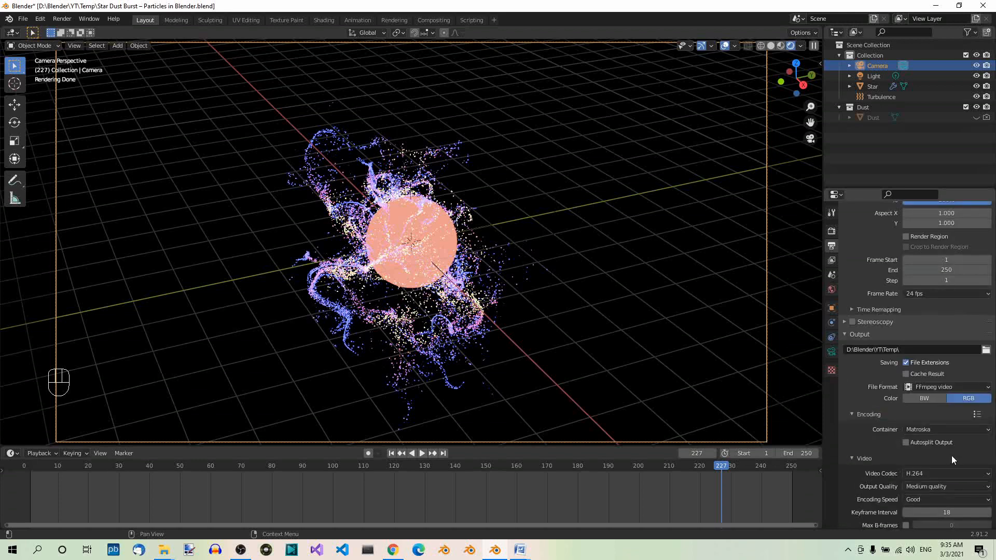
{"action": "left_click", "coordinate": [978, 433]}
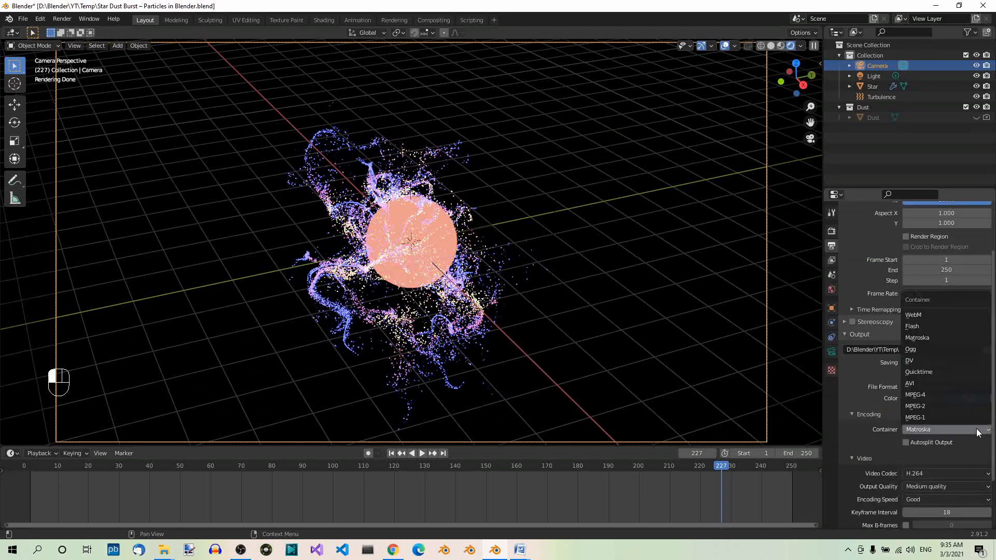
{"action": "left_click", "coordinate": [960, 395]}
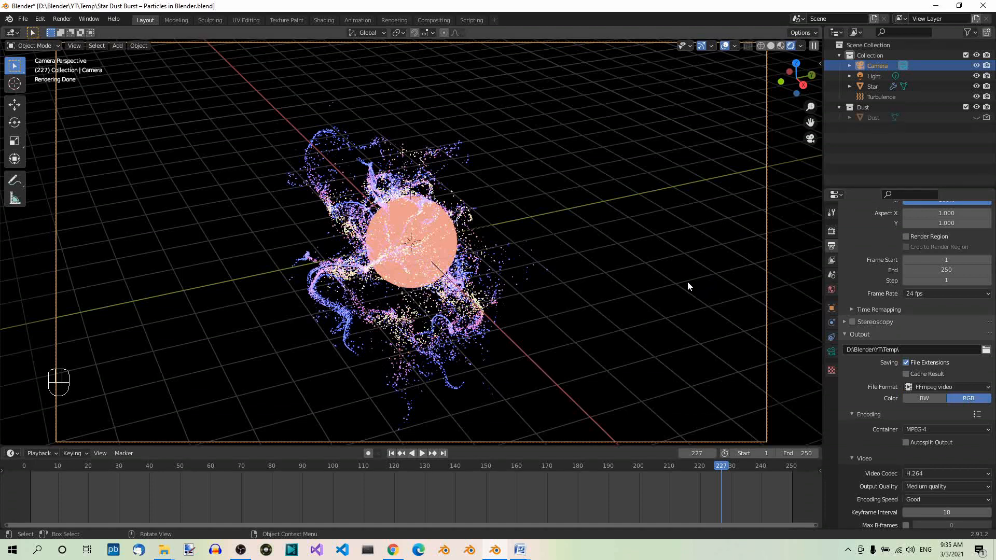
Save the file and start rendering the full animation
{"action": "key", "text": "ctrl+s"}
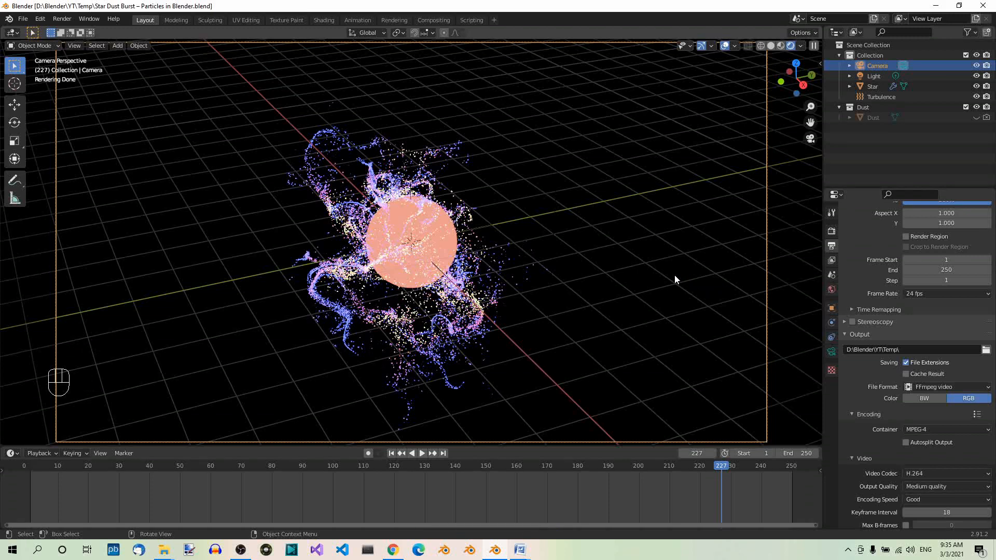
{"action": "left_click", "coordinate": [62, 19]}
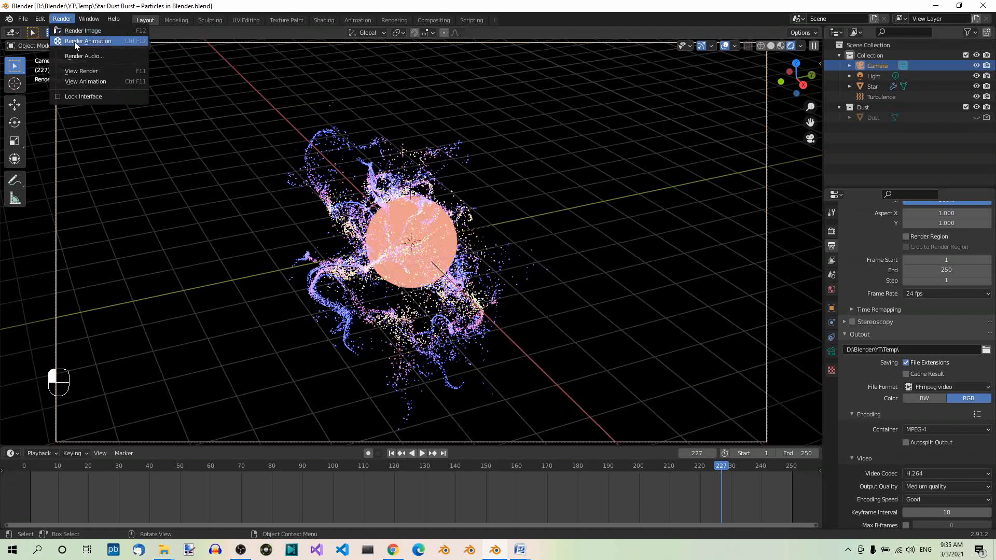
{"action": "left_click", "coordinate": [73, 41]}
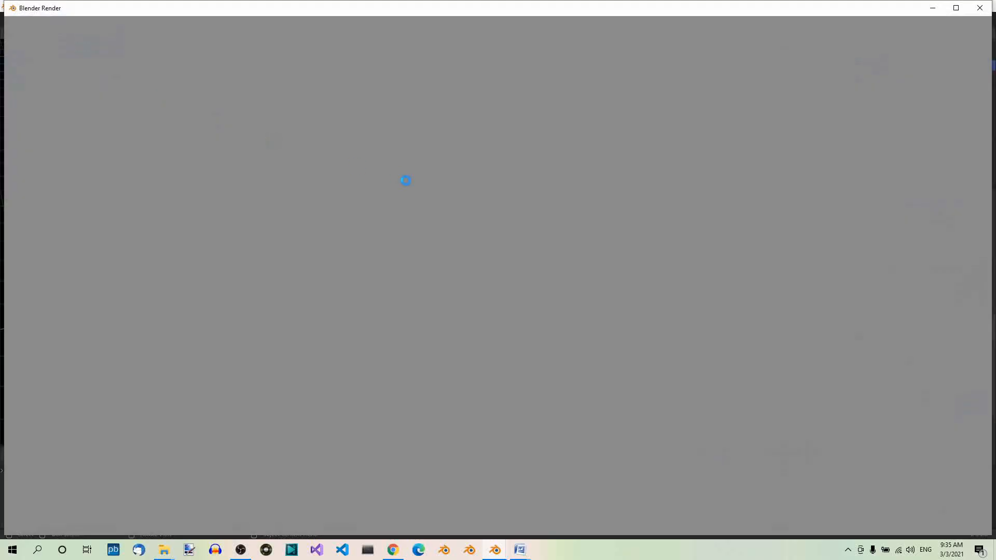